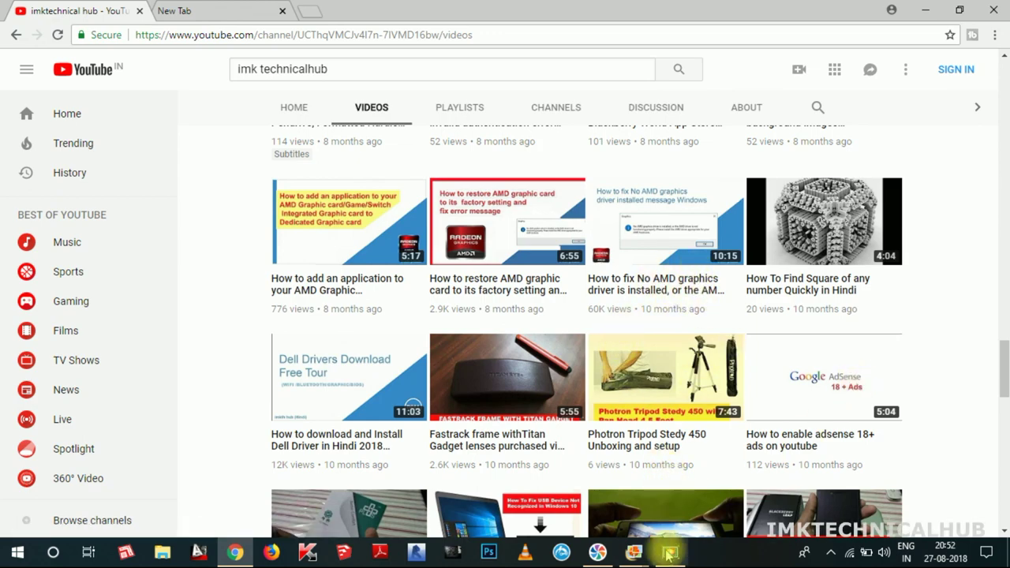
View the three saved screenshots of AMD graphics driver error messages in Photo Gallery.
{"action": "mouse_move", "coordinate": [634, 551]}
{"action": "left_click", "coordinate": [636, 524]}
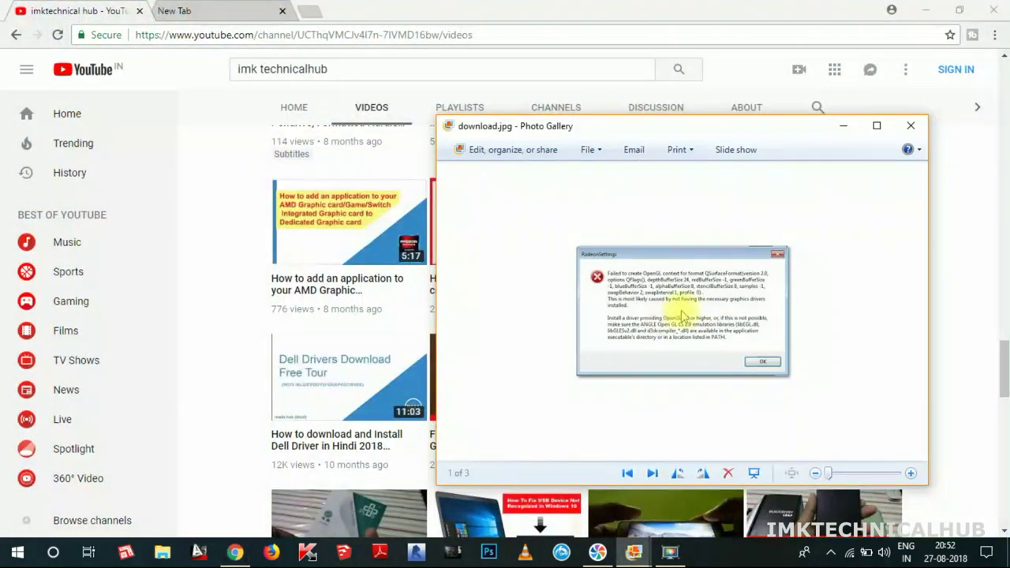
{"action": "scroll", "coordinate": [614, 292], "scroll_direction": "down", "scroll_amount": 2}
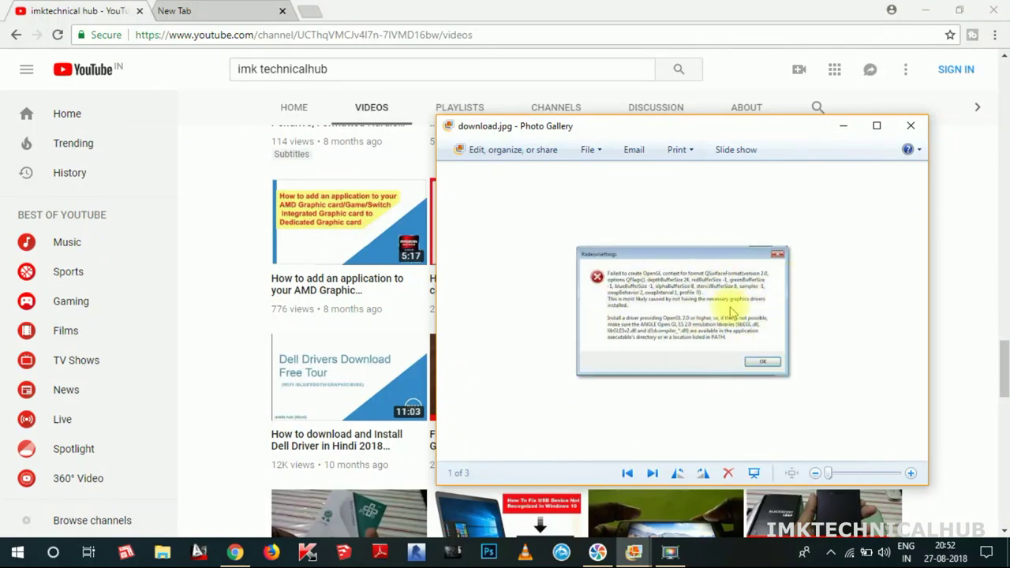
{"action": "mouse_move", "coordinate": [634, 551]}
{"action": "left_click", "coordinate": [734, 489]}
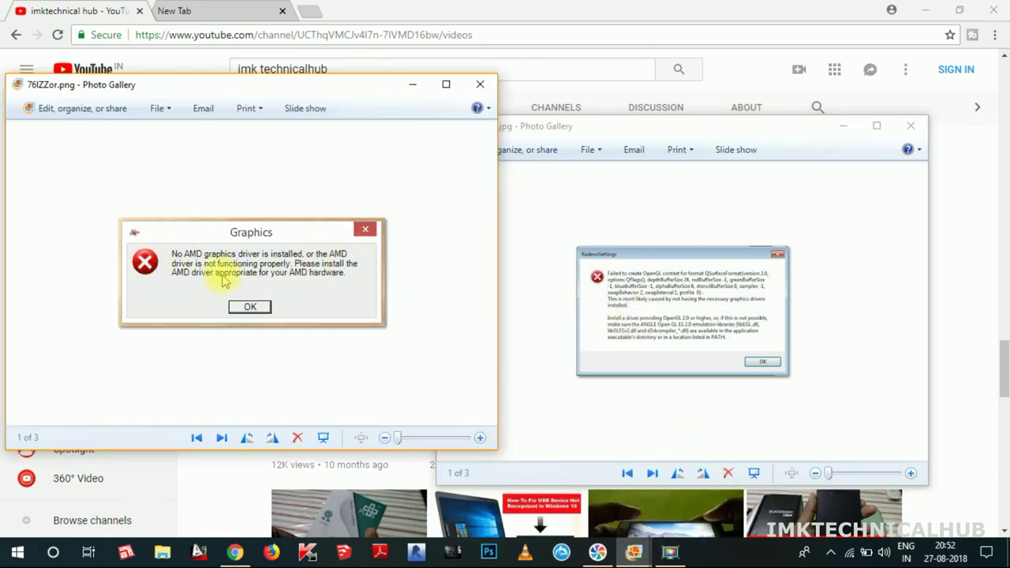
{"action": "mouse_move", "coordinate": [634, 552]}
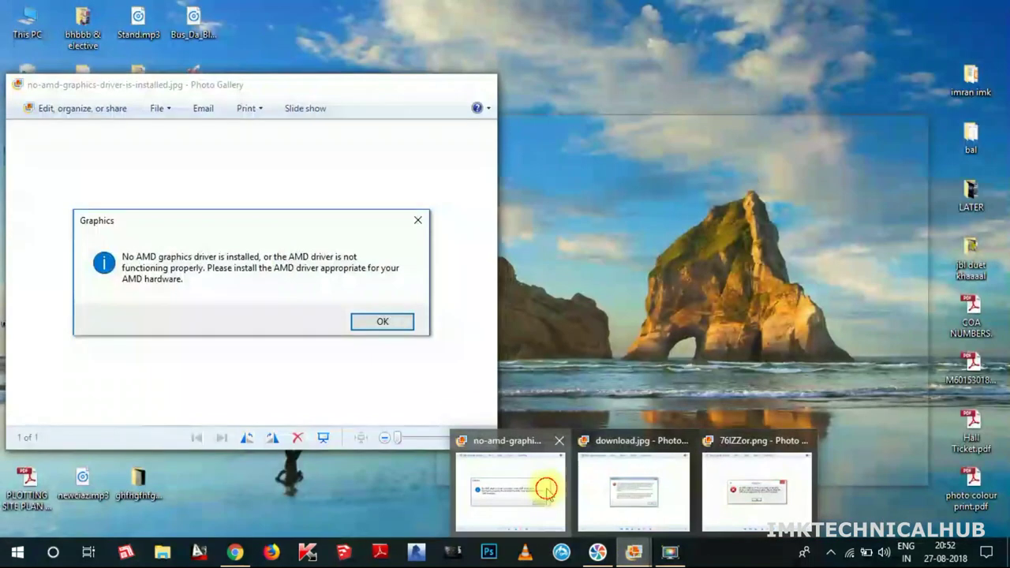
{"action": "left_click", "coordinate": [513, 483]}
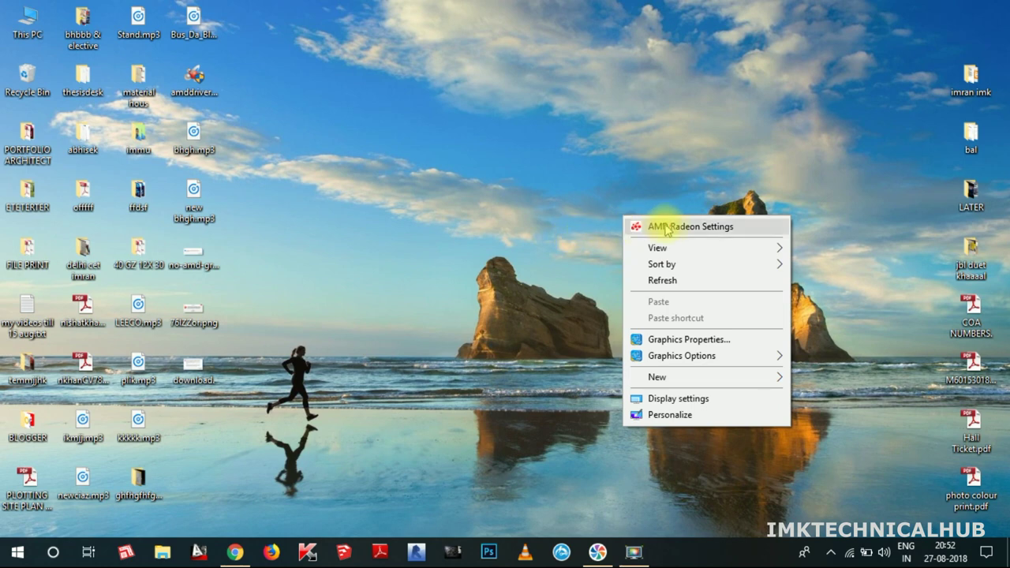
Try to open AMD Radeon Settings from the desktop.
{"action": "left_click", "coordinate": [705, 235]}
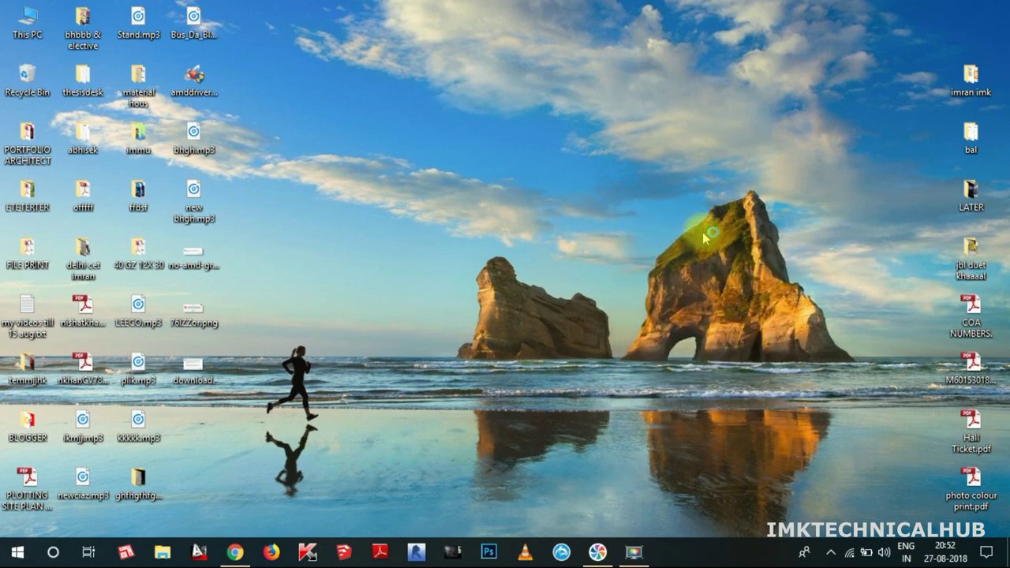
{"action": "right_click", "coordinate": [596, 171]}
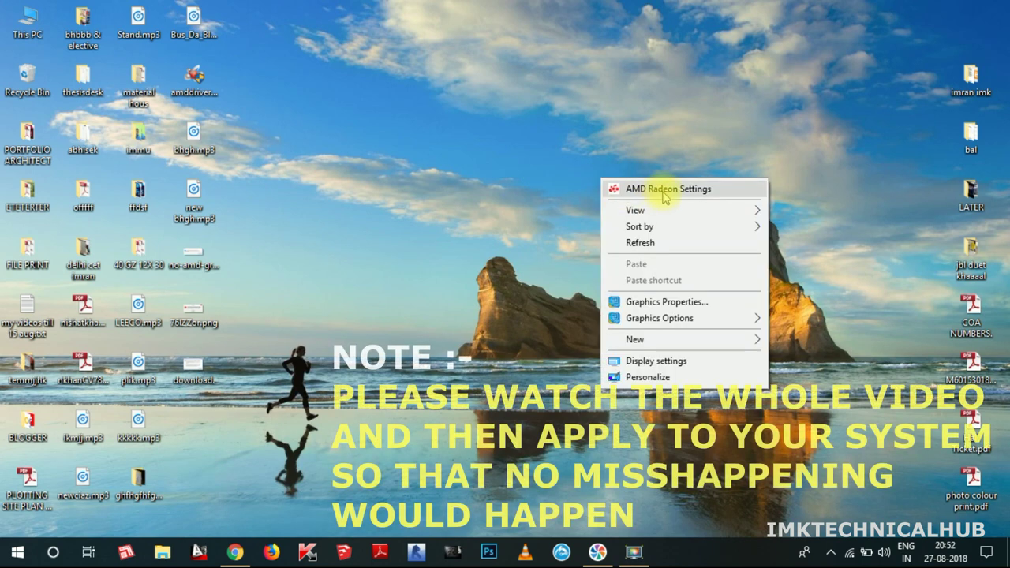
{"action": "left_click", "coordinate": [612, 181]}
{"action": "right_click", "coordinate": [492, 180]}
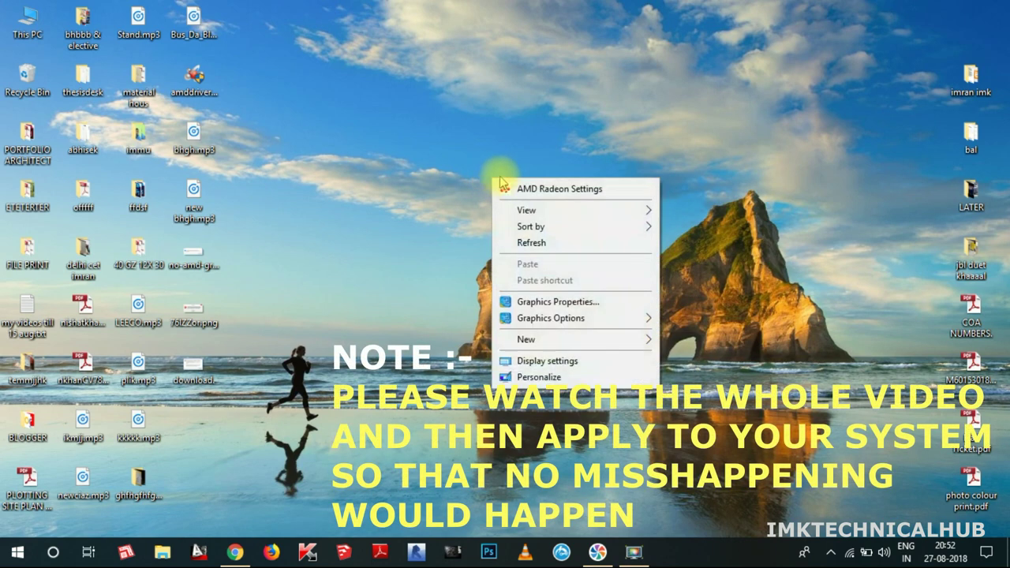
{"action": "left_click", "coordinate": [541, 190]}
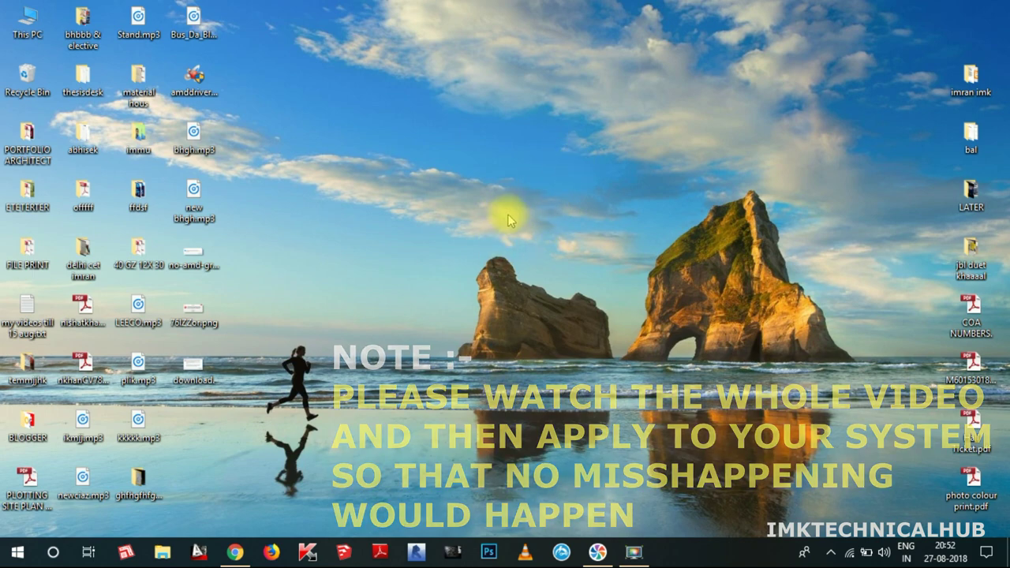
Switch to Chrome and look through the imktechnical hub channel's uploads for videos on fixing AMD graphics driver errors.
{"action": "mouse_move", "coordinate": [235, 552]}
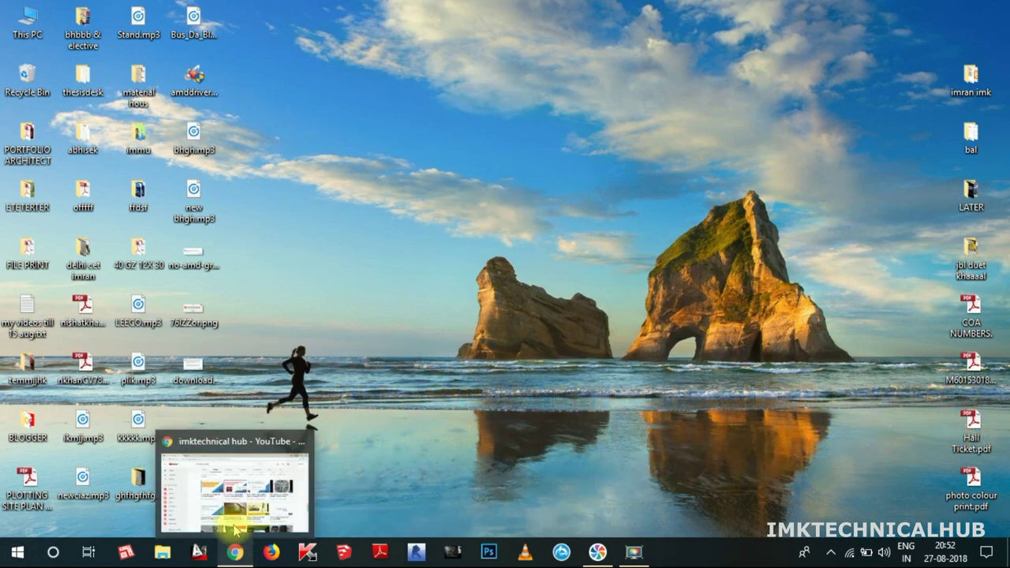
{"action": "left_click", "coordinate": [215, 474]}
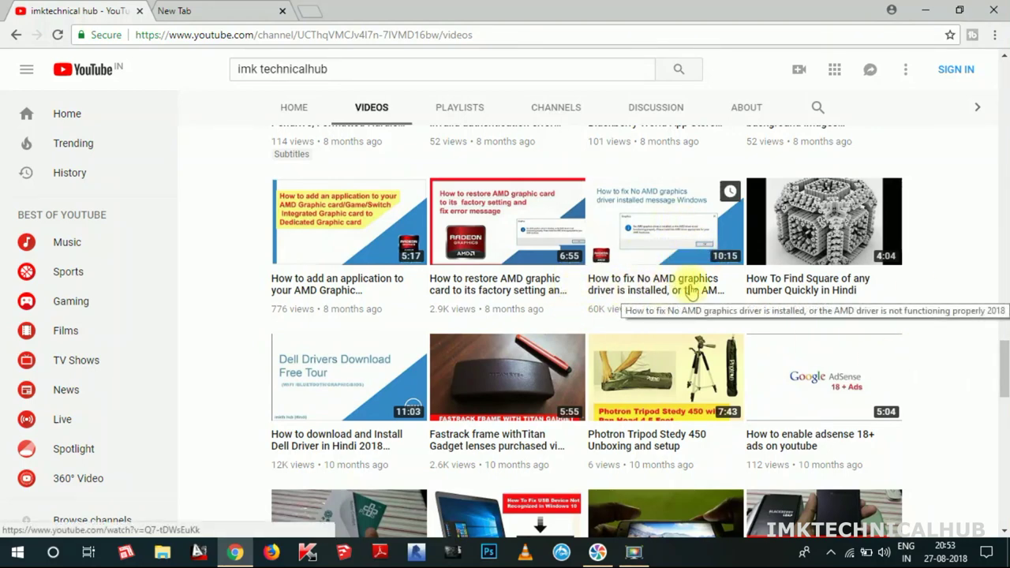
{"action": "scroll", "coordinate": [705, 320], "scroll_direction": "up", "scroll_amount": 10}
{"action": "scroll", "coordinate": [705, 319], "scroll_direction": "up", "scroll_amount": 10}
{"action": "scroll", "coordinate": [705, 322], "scroll_direction": "down", "scroll_amount": 4}
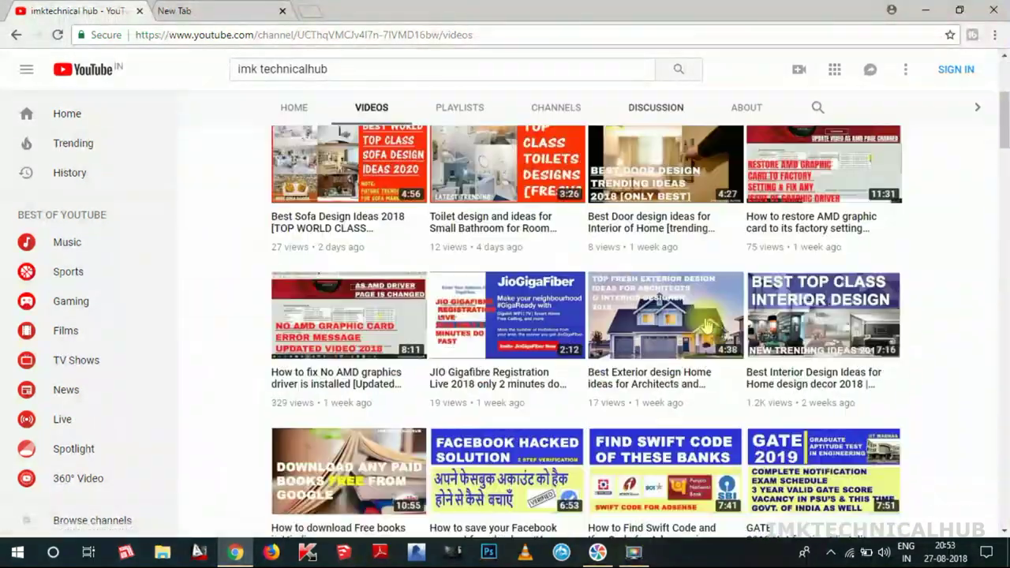
{"action": "scroll", "coordinate": [354, 308], "scroll_direction": "up", "scroll_amount": 5}
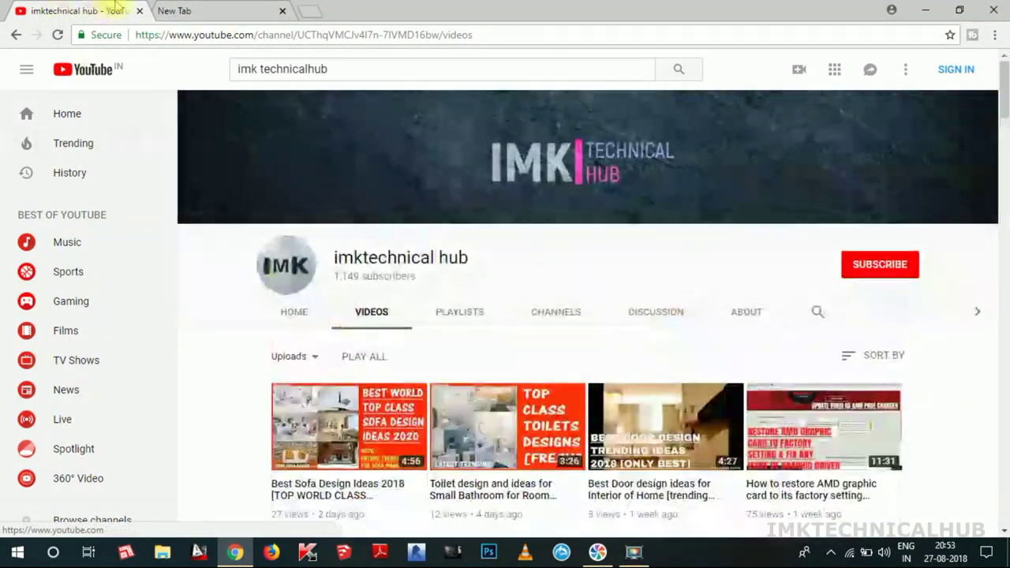
{"action": "left_click", "coordinate": [183, 10]}
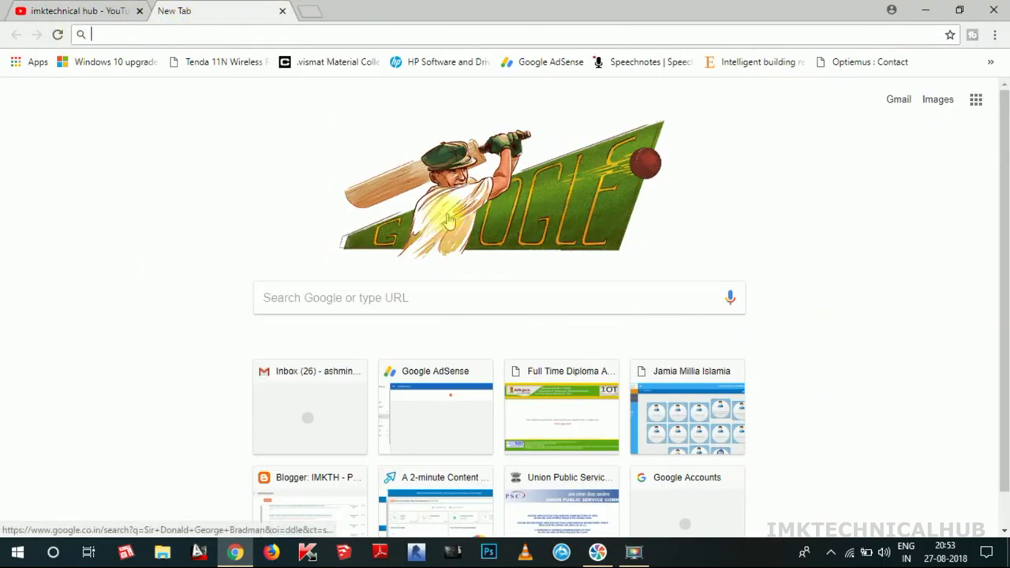
{"action": "left_click", "coordinate": [36, 10]}
{"action": "scroll", "coordinate": [705, 397], "scroll_direction": "down", "scroll_amount": 2}
{"action": "scroll", "coordinate": [705, 397], "scroll_direction": "down", "scroll_amount": 2}
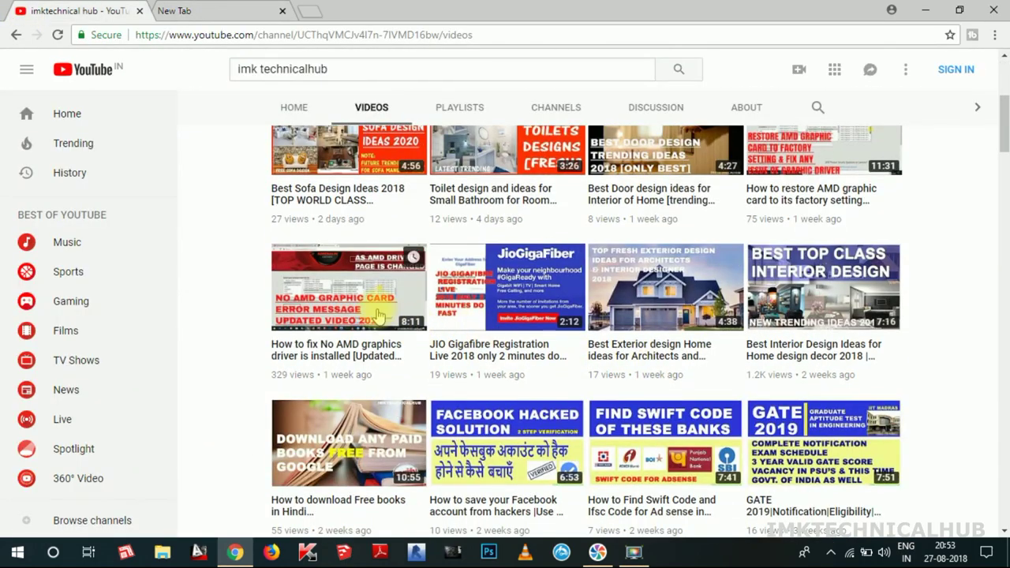
{"action": "scroll", "coordinate": [324, 316], "scroll_direction": "down", "scroll_amount": 6}
{"action": "scroll", "coordinate": [762, 323], "scroll_direction": "up", "scroll_amount": 7}
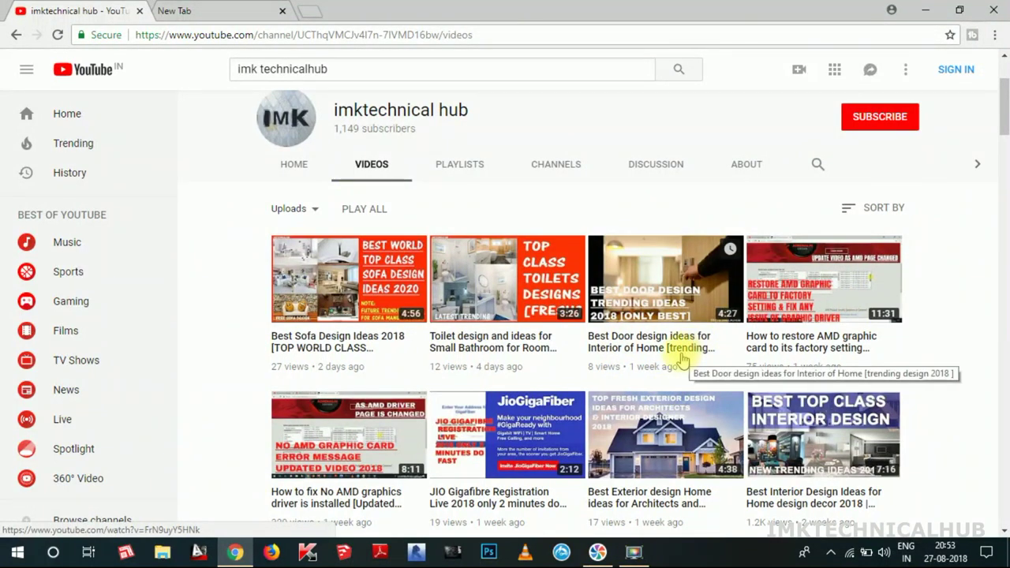
{"action": "scroll", "coordinate": [479, 377], "scroll_direction": "down", "scroll_amount": 2}
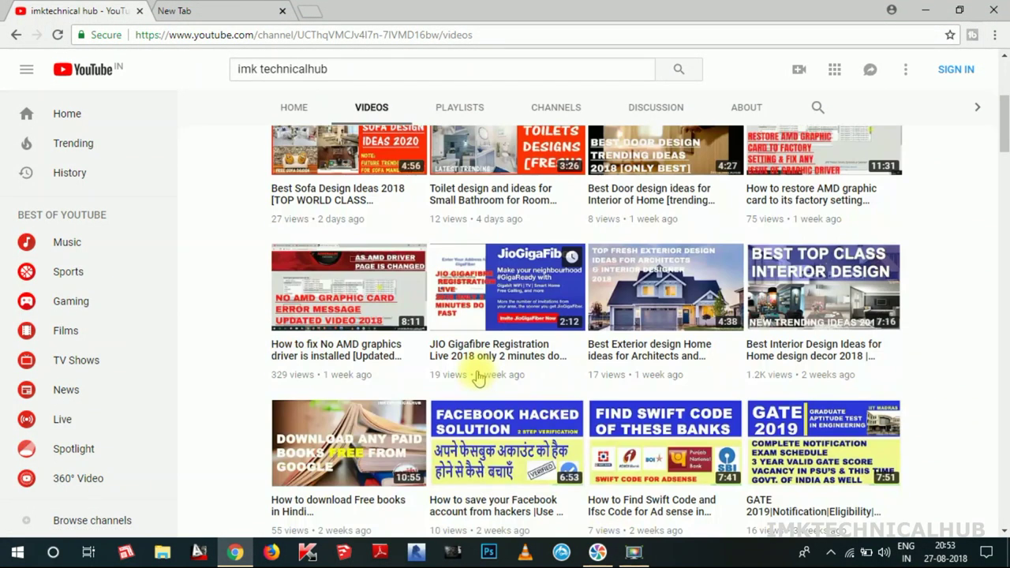
Search Google for "amd cleanup utility" in the empty browser tab and open AMD's Clean Uninstall Utility support page.
{"action": "left_click", "coordinate": [213, 10]}
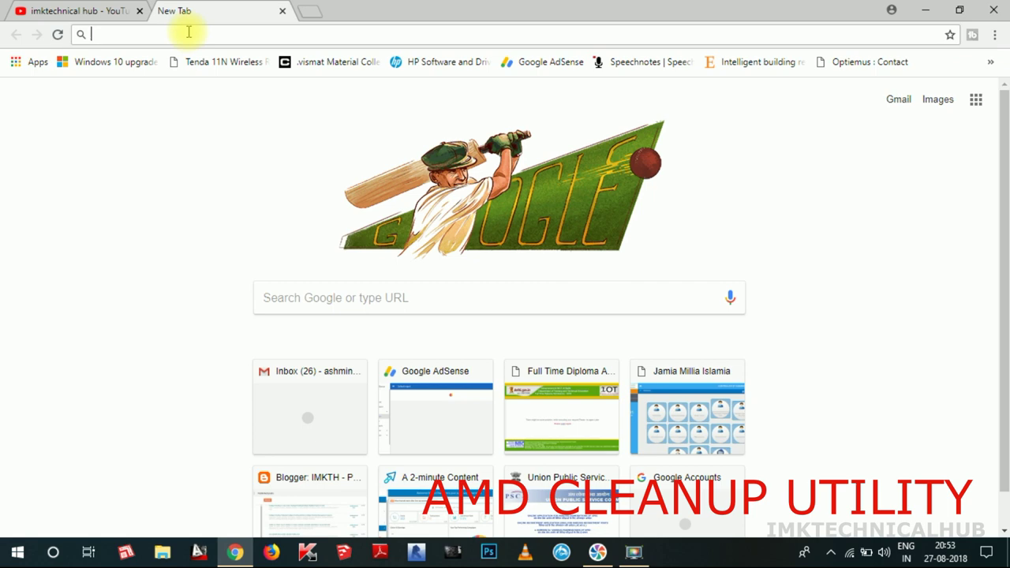
{"action": "type", "text": "amd "}
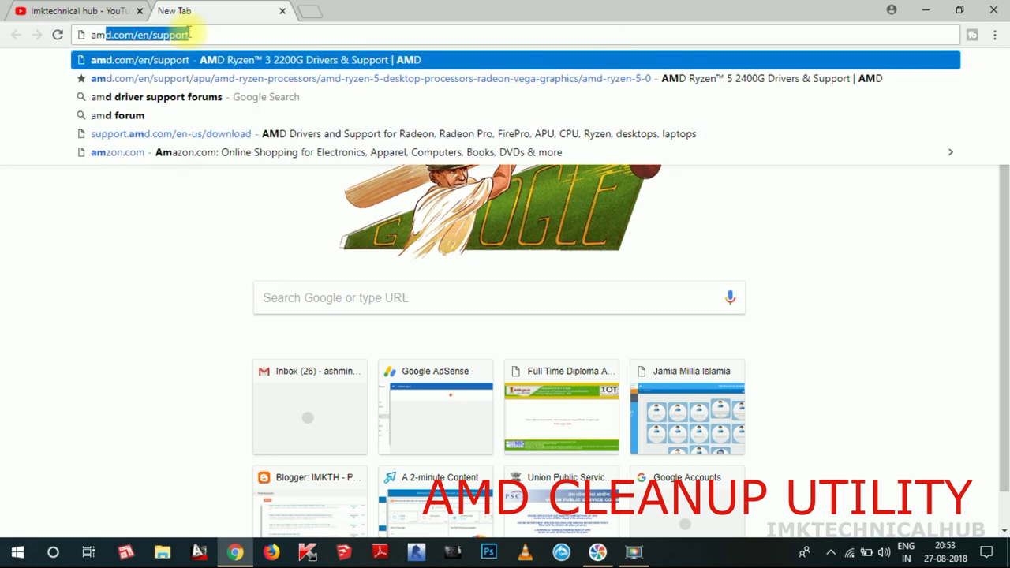
{"action": "type", "text": "clea"}
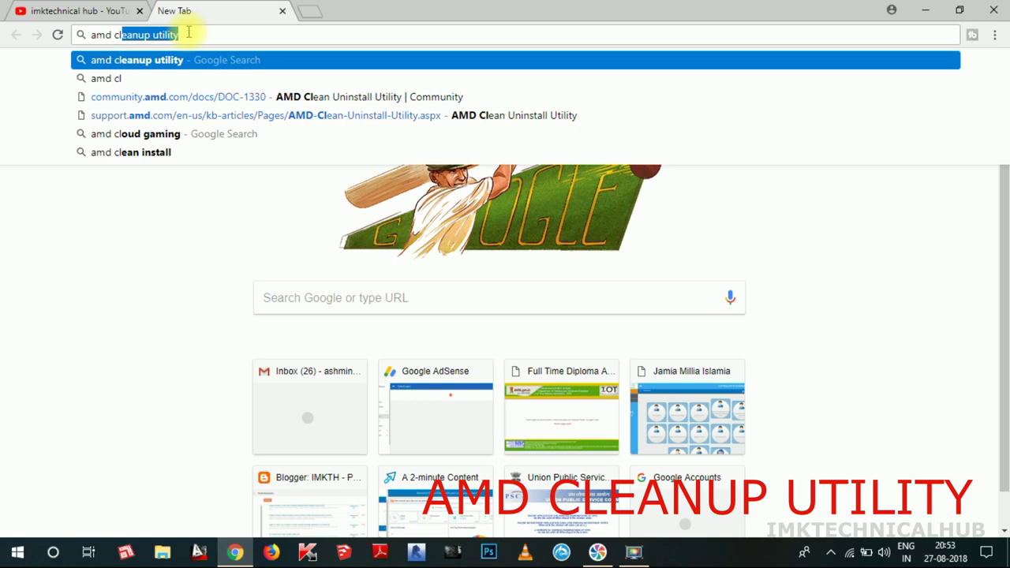
{"action": "key", "text": "Right"}
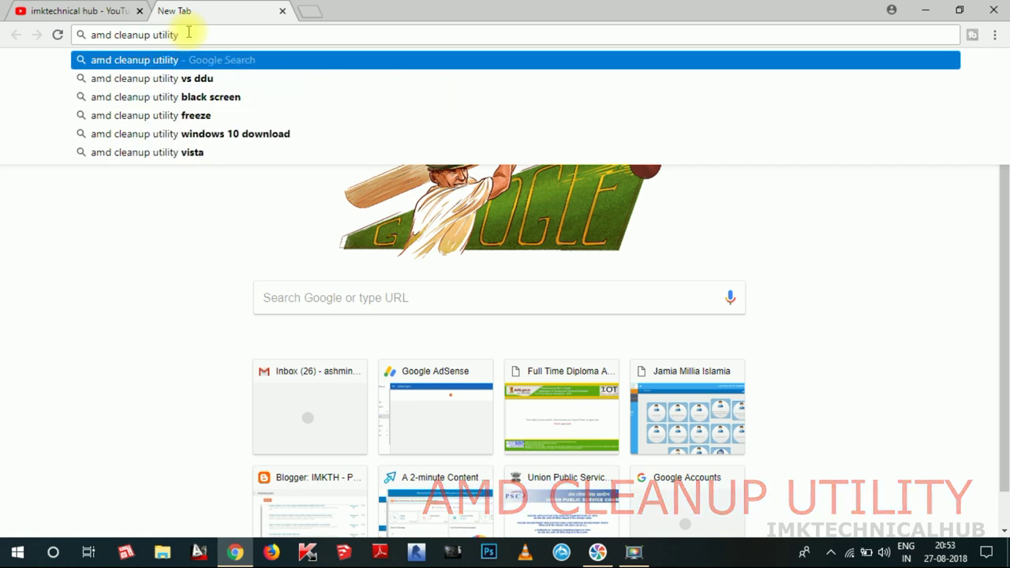
{"action": "key", "text": "Return"}
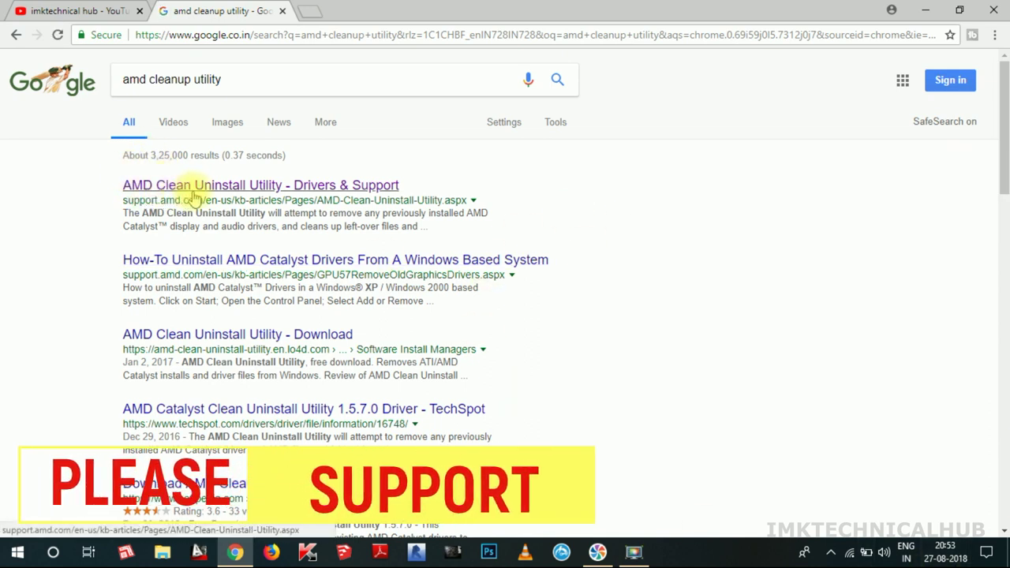
{"action": "left_click", "coordinate": [236, 187]}
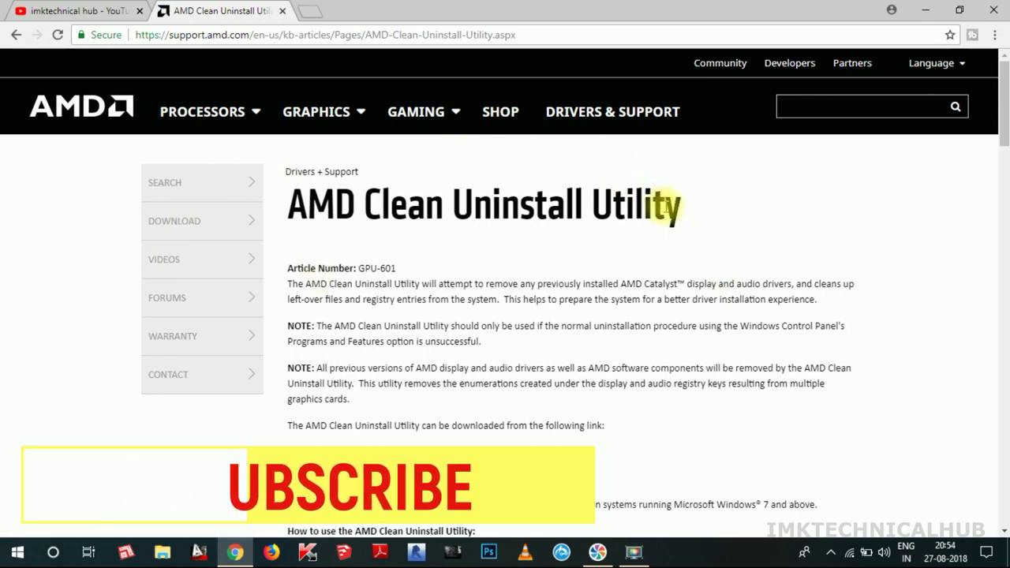
Download the AMD Clean Uninstall Utility and save it to the Desktop as amdcleanuputility.exe.
{"action": "scroll", "coordinate": [655, 225], "scroll_direction": "down", "scroll_amount": 3}
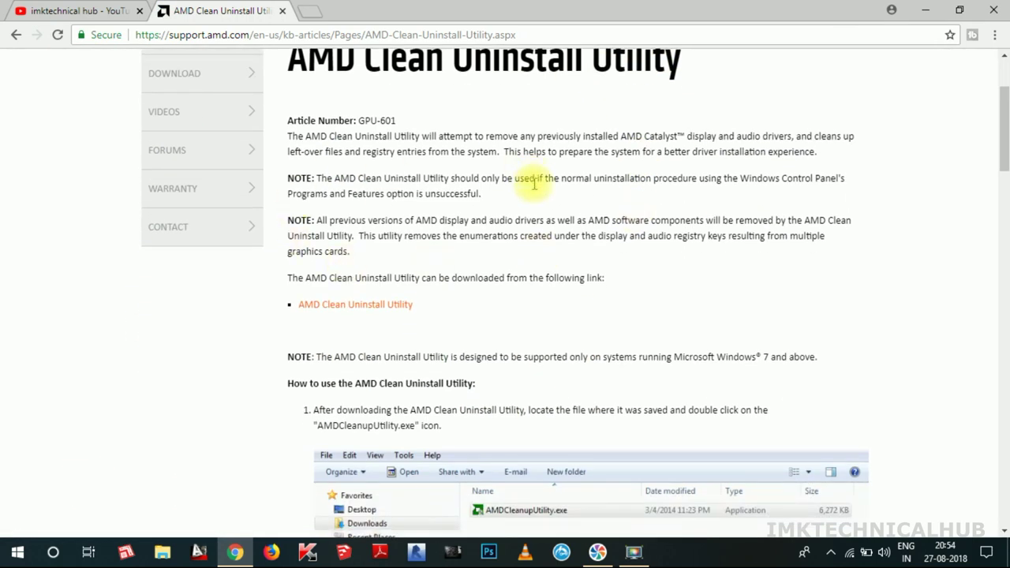
{"action": "scroll", "coordinate": [666, 286], "scroll_direction": "down", "scroll_amount": 4}
{"action": "scroll", "coordinate": [575, 232], "scroll_direction": "up", "scroll_amount": 5}
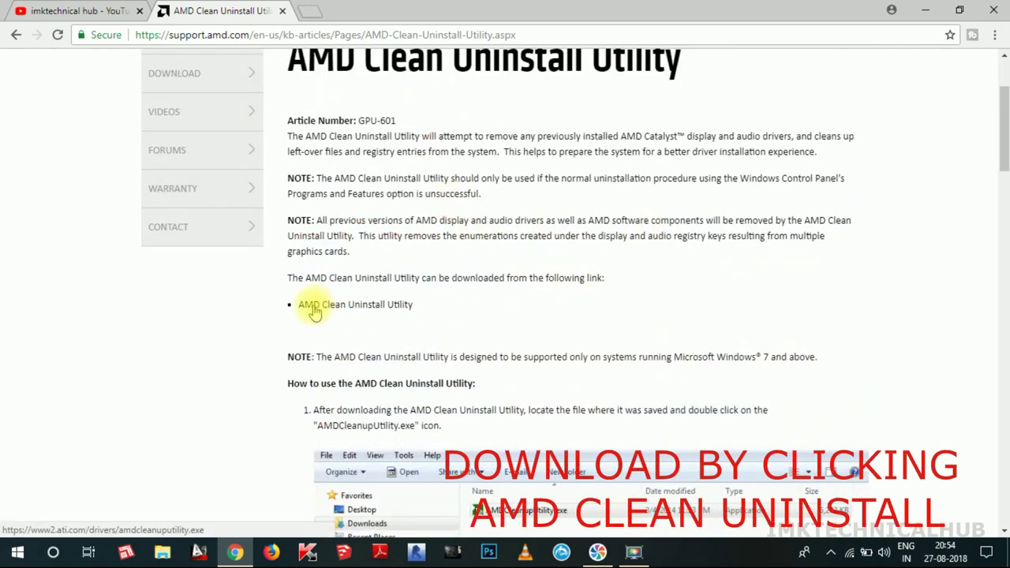
{"action": "left_click", "coordinate": [353, 313]}
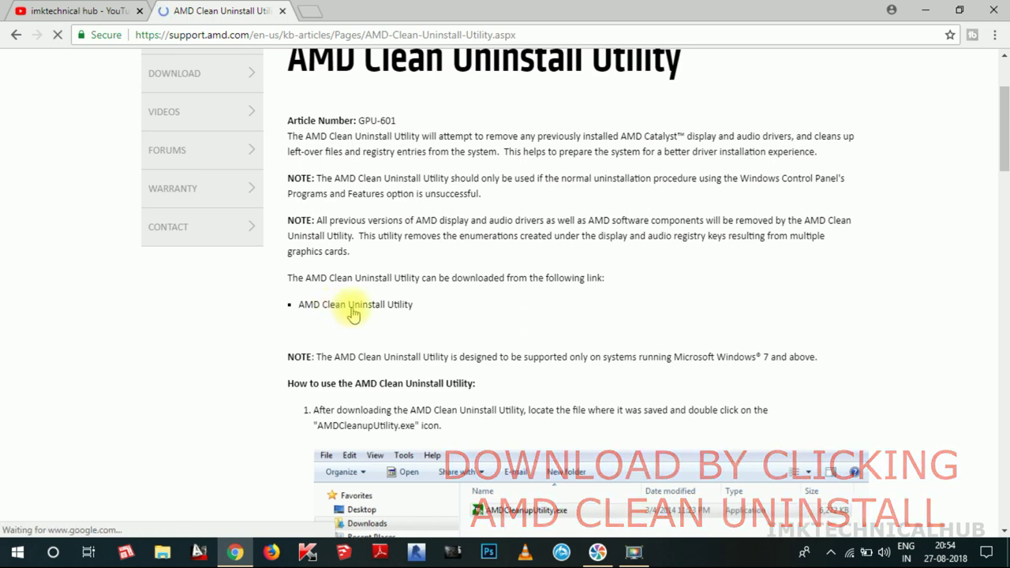
{"action": "scroll", "coordinate": [692, 329], "scroll_direction": "up", "scroll_amount": 2}
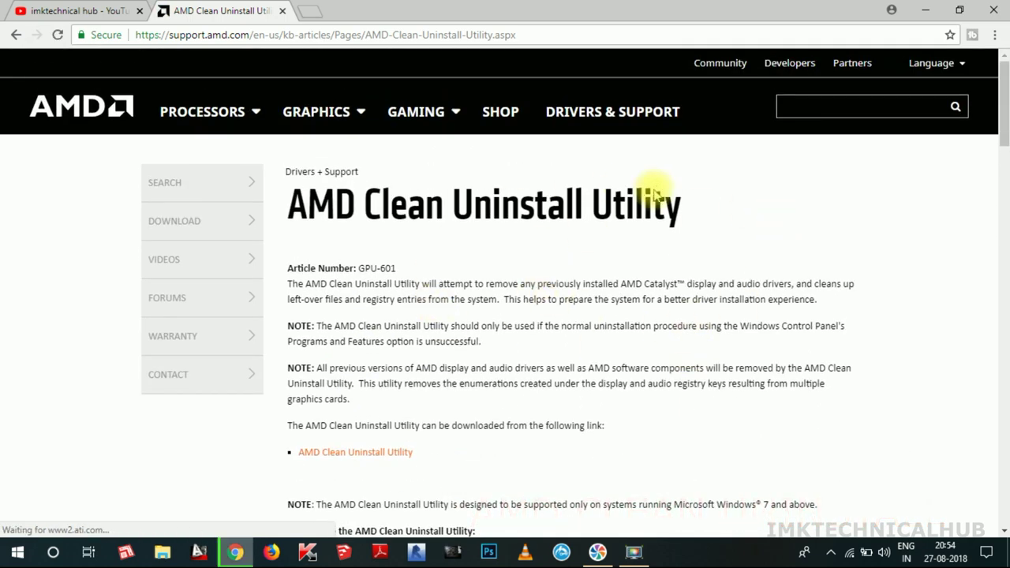
{"action": "left_click", "coordinate": [316, 345]}
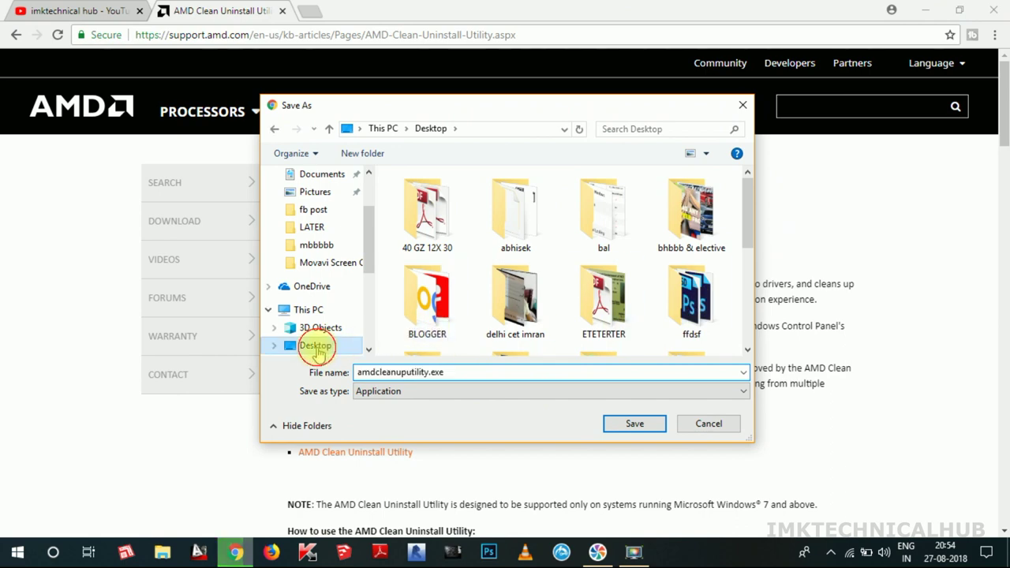
{"action": "left_click", "coordinate": [636, 424]}
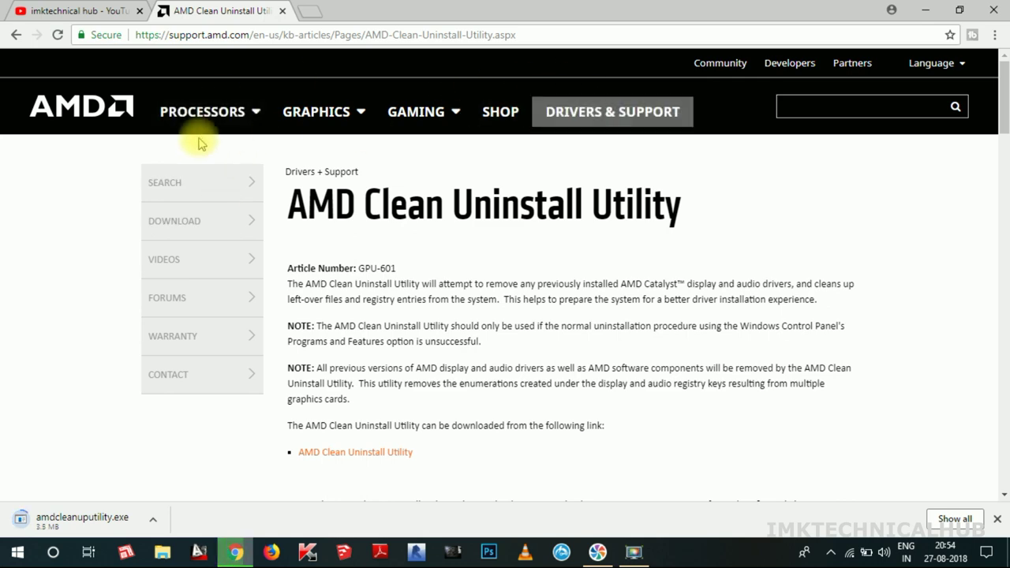
Show the downloaded amdcleanuputility.exe in its folder.
{"action": "scroll", "coordinate": [509, 290], "scroll_direction": "down", "scroll_amount": 2}
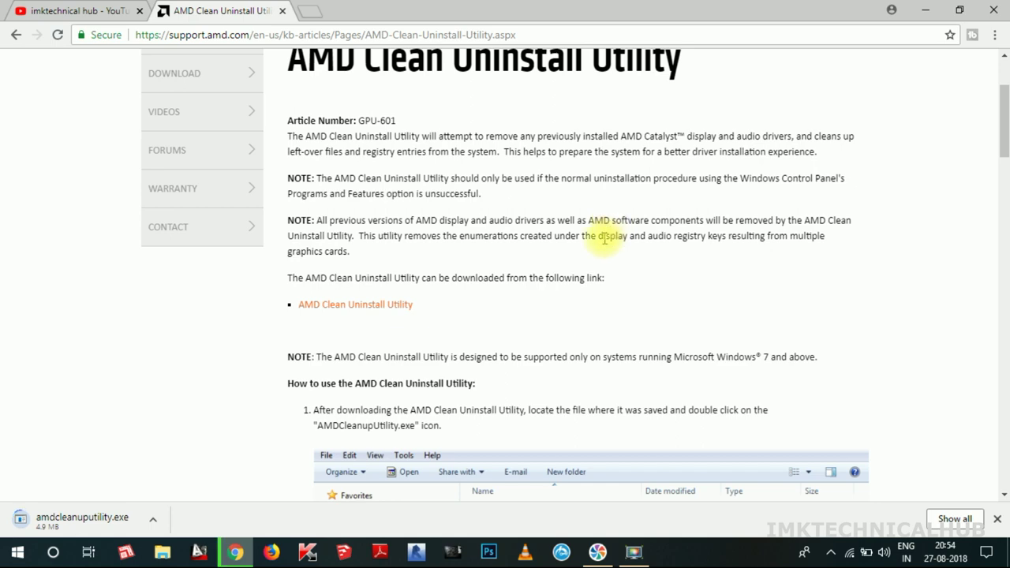
{"action": "scroll", "coordinate": [540, 228], "scroll_direction": "up", "scroll_amount": 2}
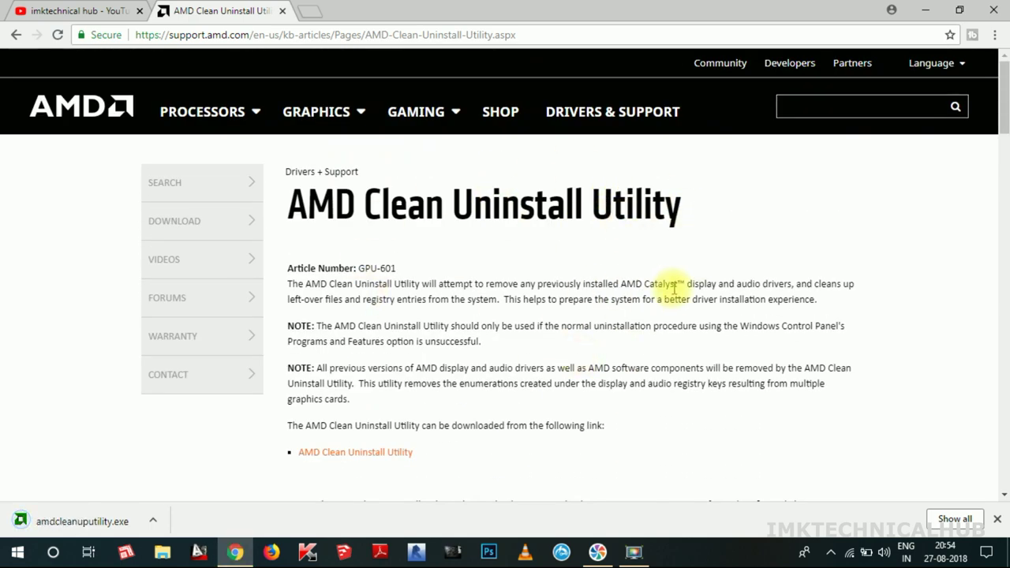
{"action": "scroll", "coordinate": [673, 289], "scroll_direction": "down", "scroll_amount": 4}
{"action": "scroll", "coordinate": [492, 182], "scroll_direction": "down", "scroll_amount": 2}
{"action": "scroll", "coordinate": [676, 270], "scroll_direction": "down", "scroll_amount": 2}
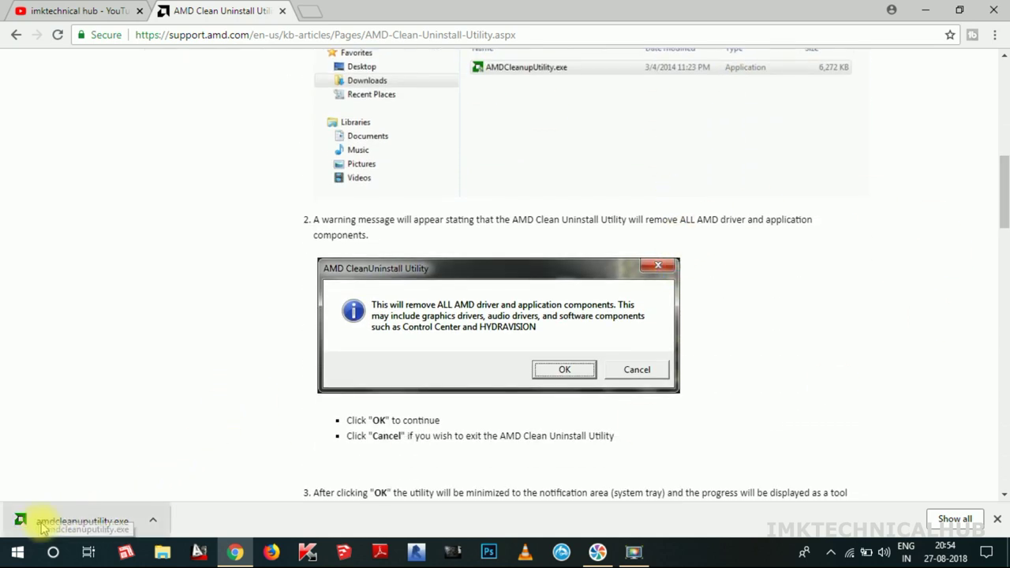
{"action": "left_click", "coordinate": [86, 524]}
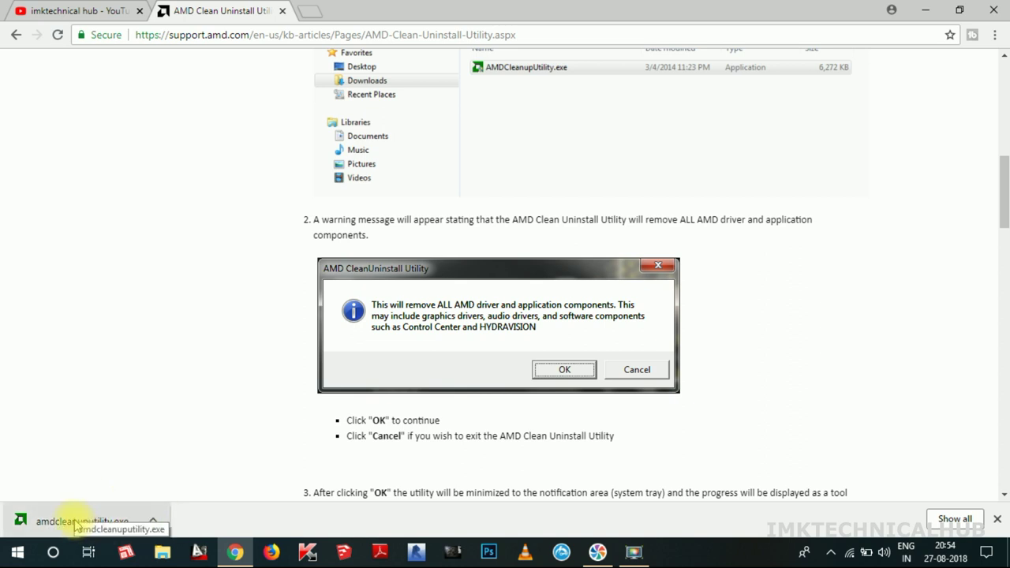
{"action": "right_click", "coordinate": [77, 525]}
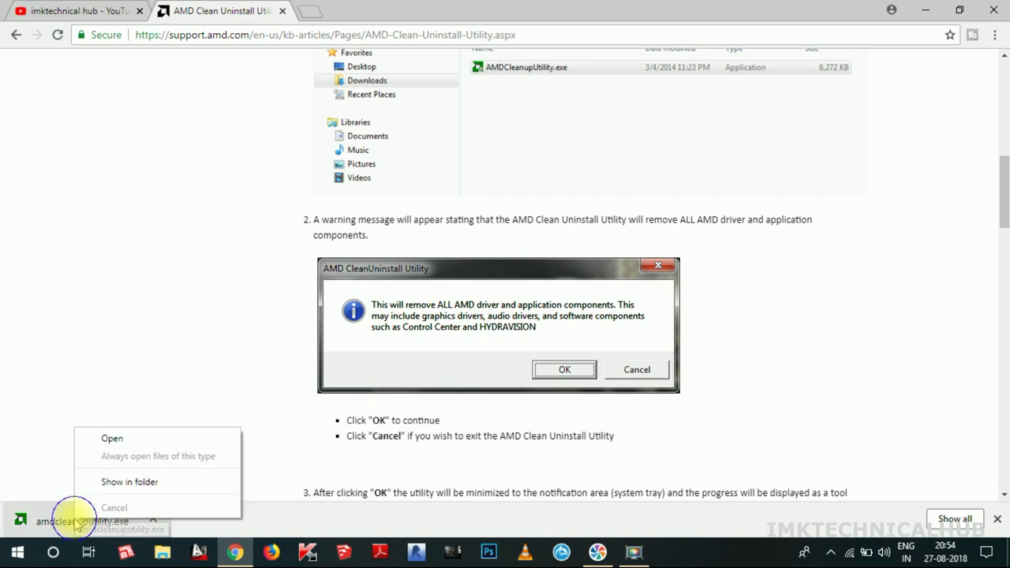
{"action": "left_click", "coordinate": [123, 484]}
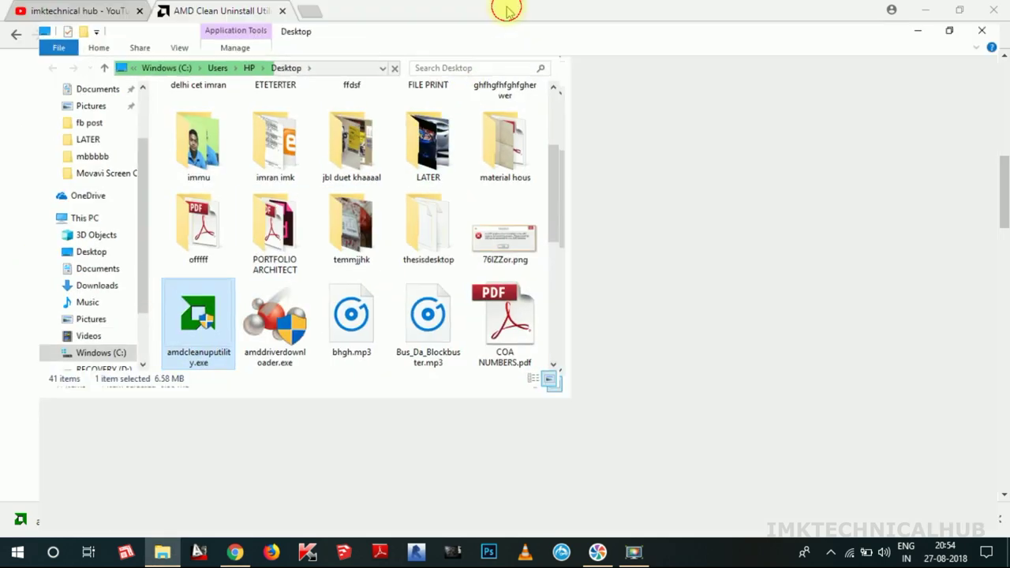
Maximize the Desktop folder window and run amdcleanuputility.exe as administrator.
{"action": "left_click", "coordinate": [503, 9]}
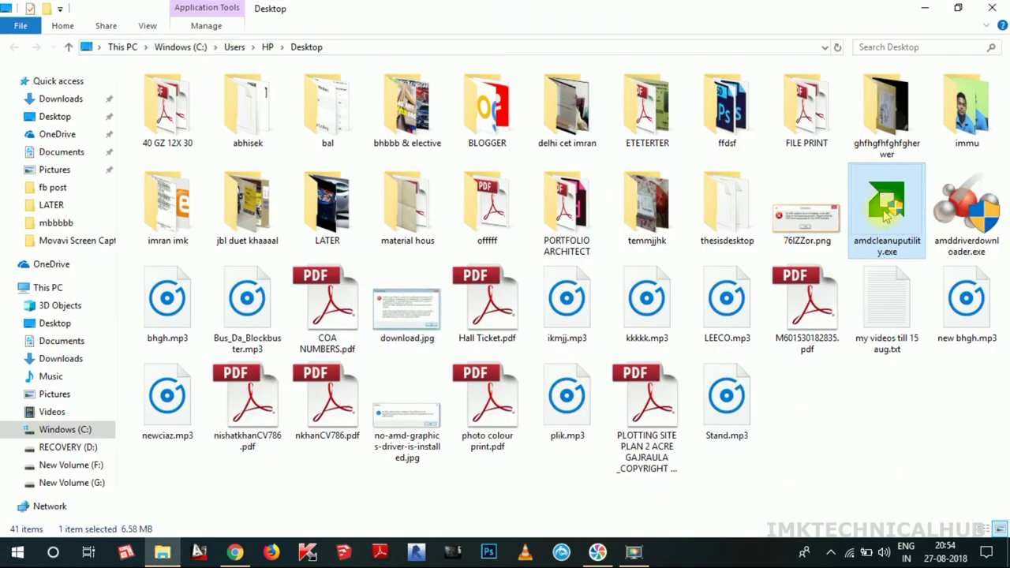
{"action": "left_click", "coordinate": [884, 433]}
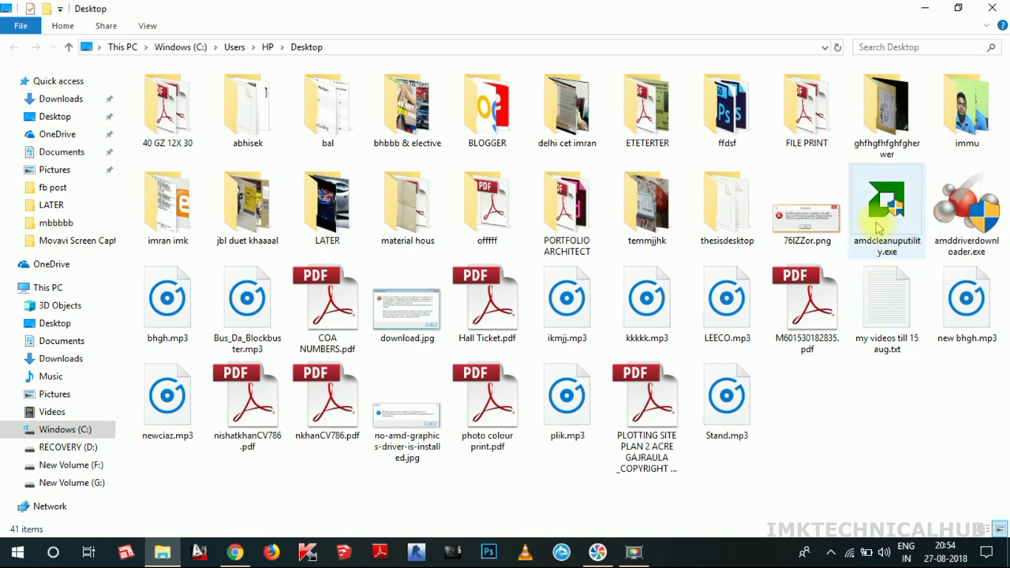
{"action": "left_click", "coordinate": [878, 226]}
{"action": "right_click", "coordinate": [872, 209]}
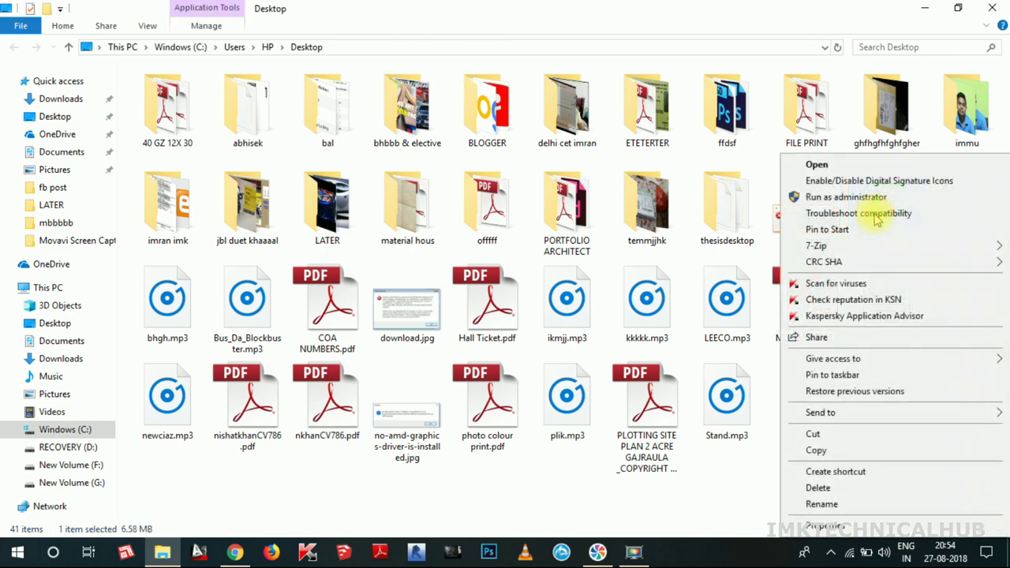
{"action": "left_click", "coordinate": [849, 197]}
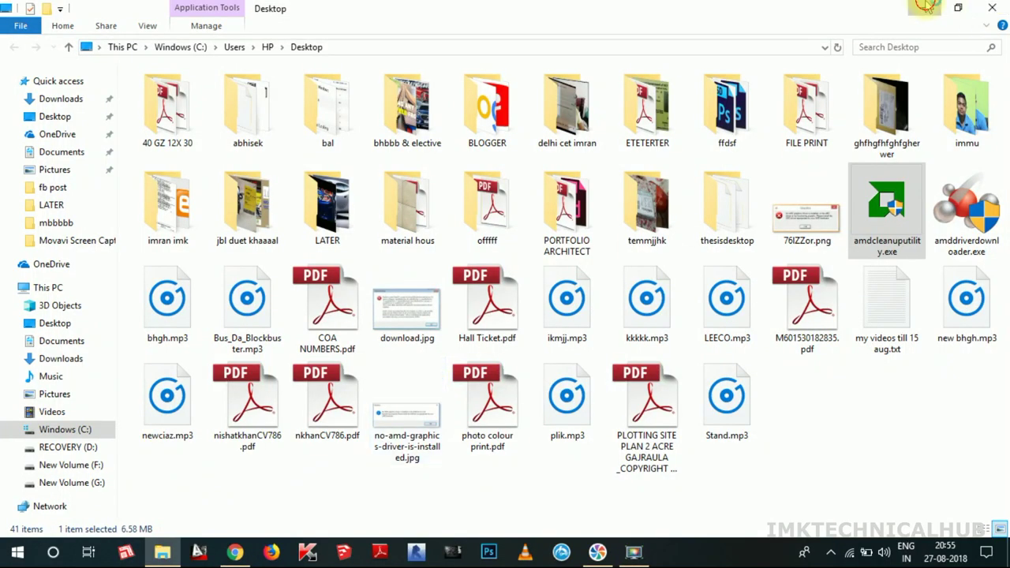
Minimize the folder and browser windows, and accept the removal of all AMD driver and application components.
{"action": "left_click", "coordinate": [918, 9]}
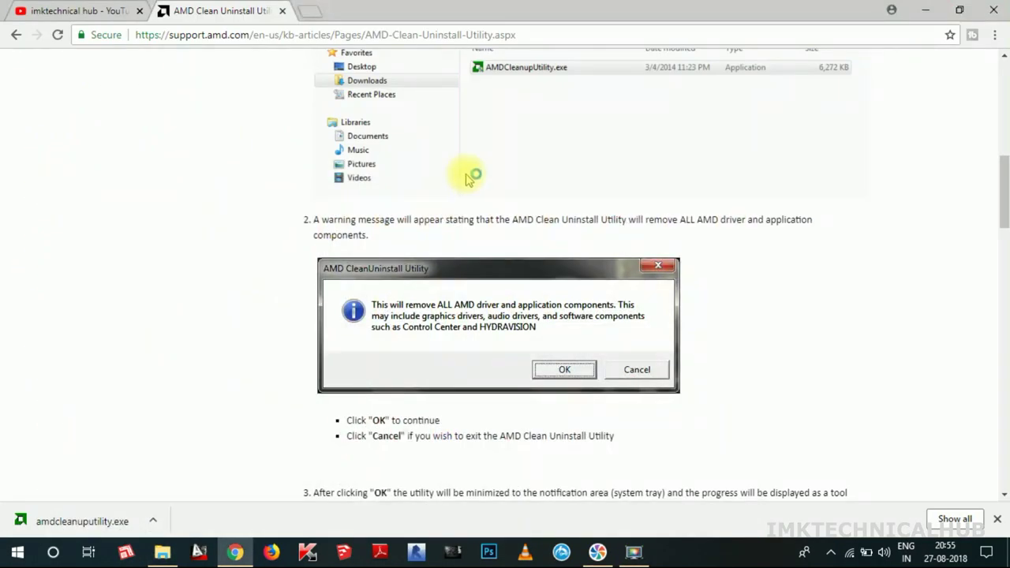
{"action": "left_click", "coordinate": [921, 8]}
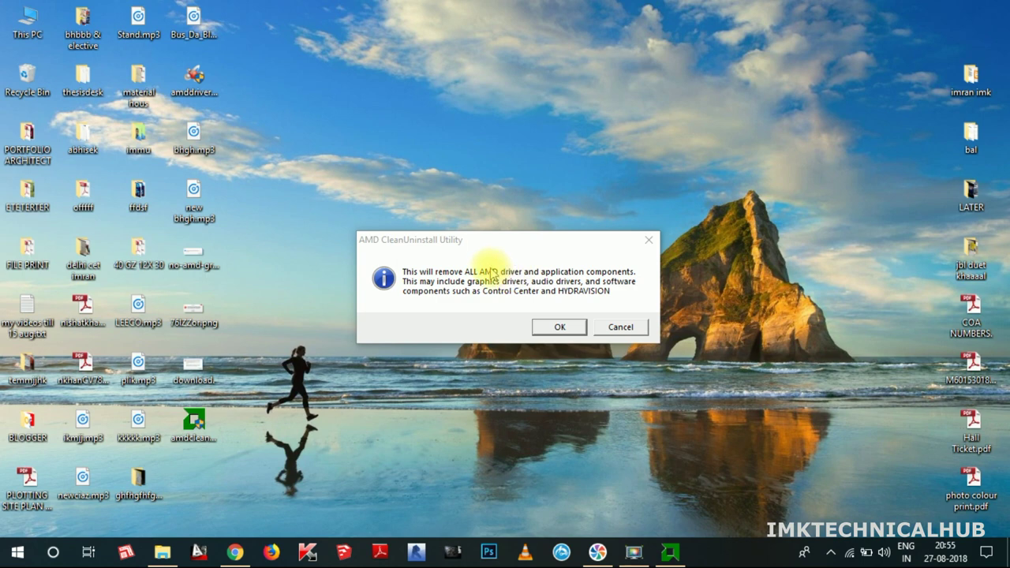
{"action": "left_click", "coordinate": [561, 326]}
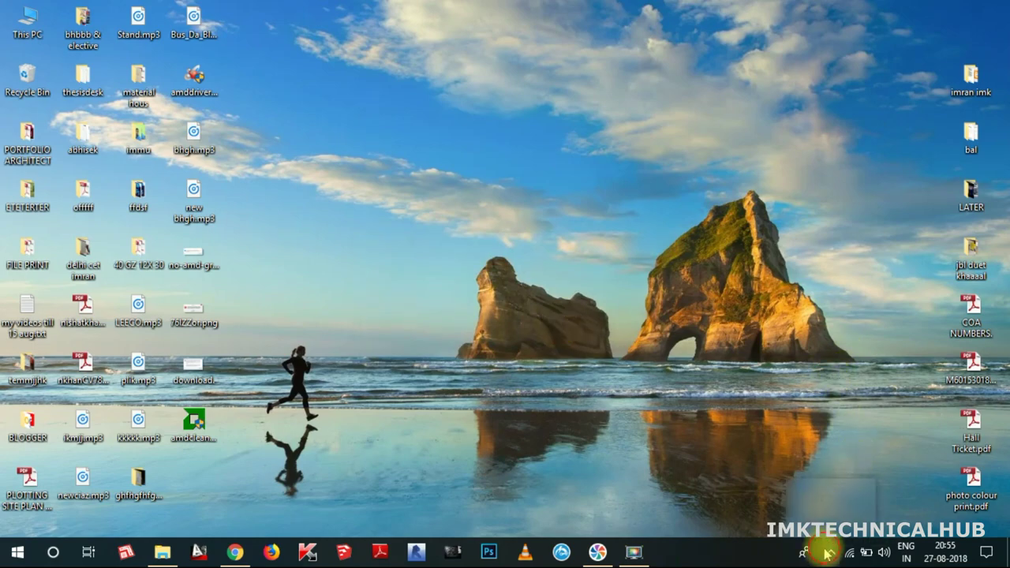
Switch to Chrome and read the AMD Clean Uninstall Utility page's instructions on what follows the removal warning.
{"action": "mouse_move", "coordinate": [235, 552]}
{"action": "left_click", "coordinate": [240, 482]}
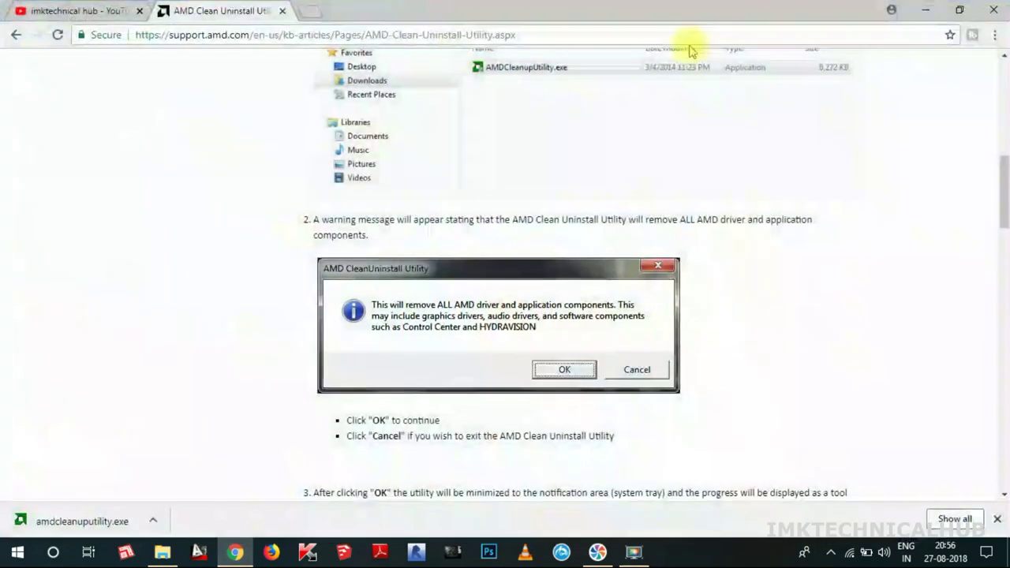
{"action": "scroll", "coordinate": [577, 300], "scroll_direction": "down", "scroll_amount": 2}
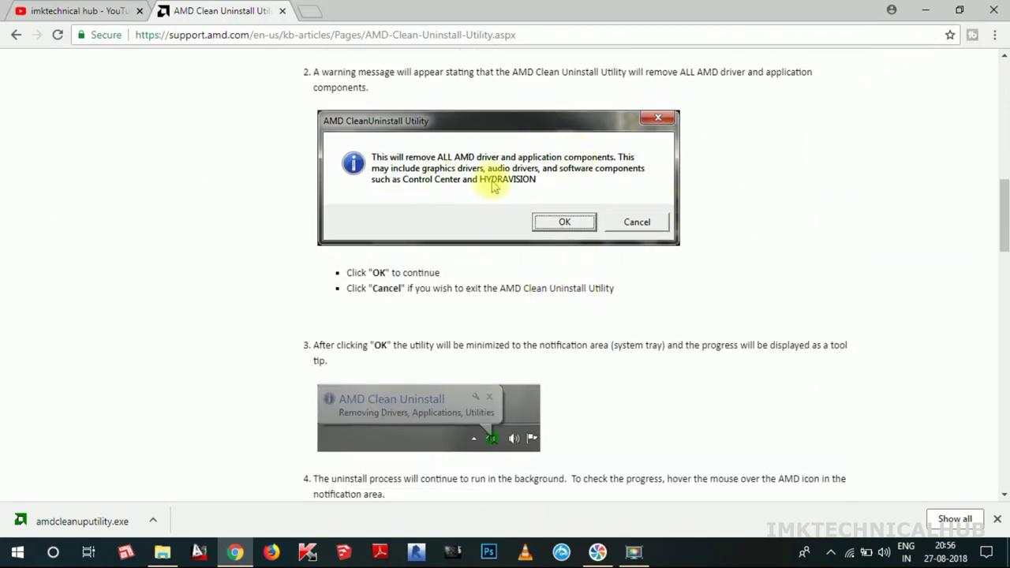
{"action": "scroll", "coordinate": [493, 186], "scroll_direction": "down", "scroll_amount": 2}
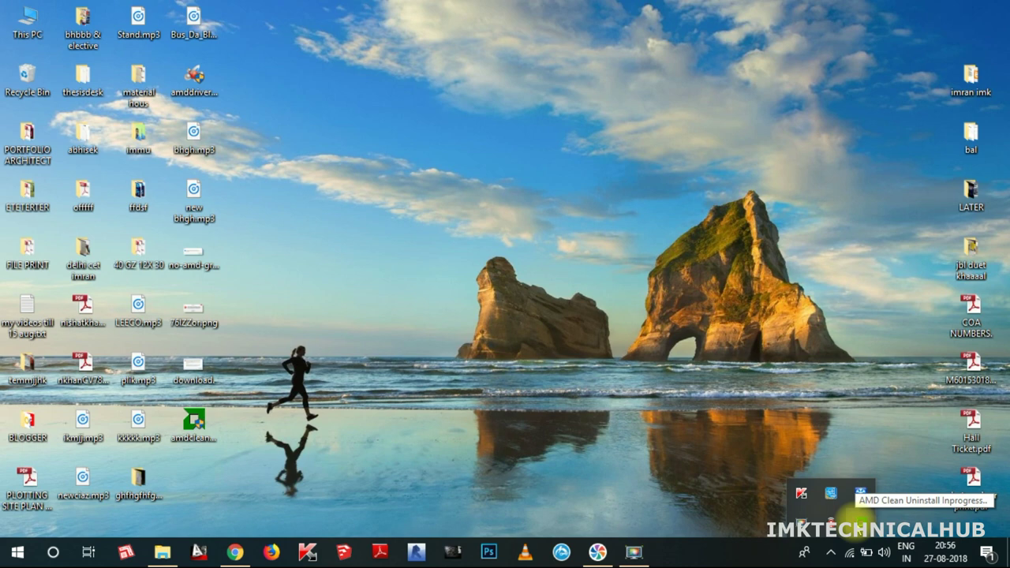
Check the AMD cleanup's progress in the Windows notifications and among the hidden notification-area icons.
{"action": "left_click", "coordinate": [807, 399]}
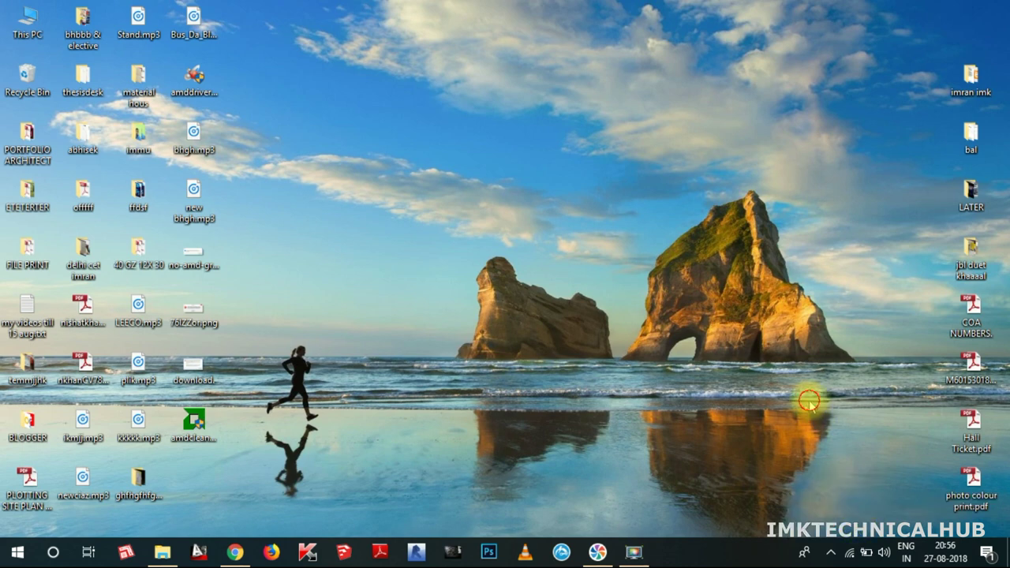
{"action": "left_click", "coordinate": [987, 553]}
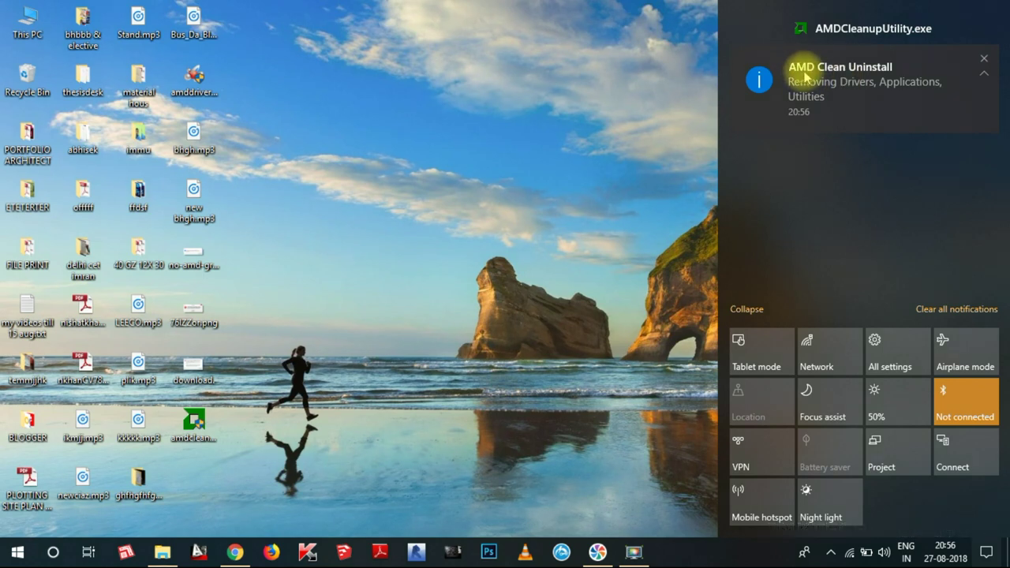
{"action": "left_click", "coordinate": [640, 123]}
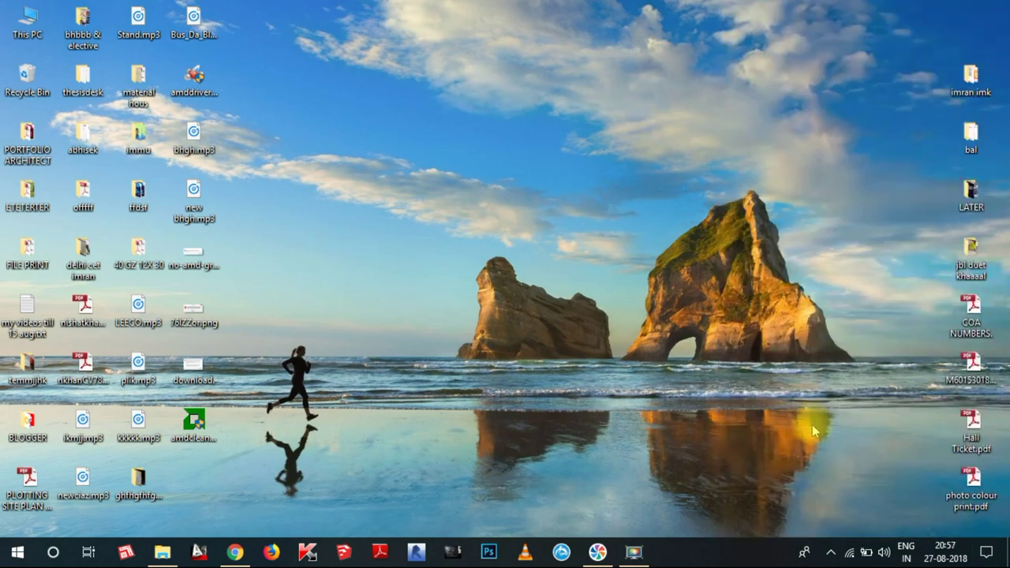
{"action": "left_click", "coordinate": [831, 552]}
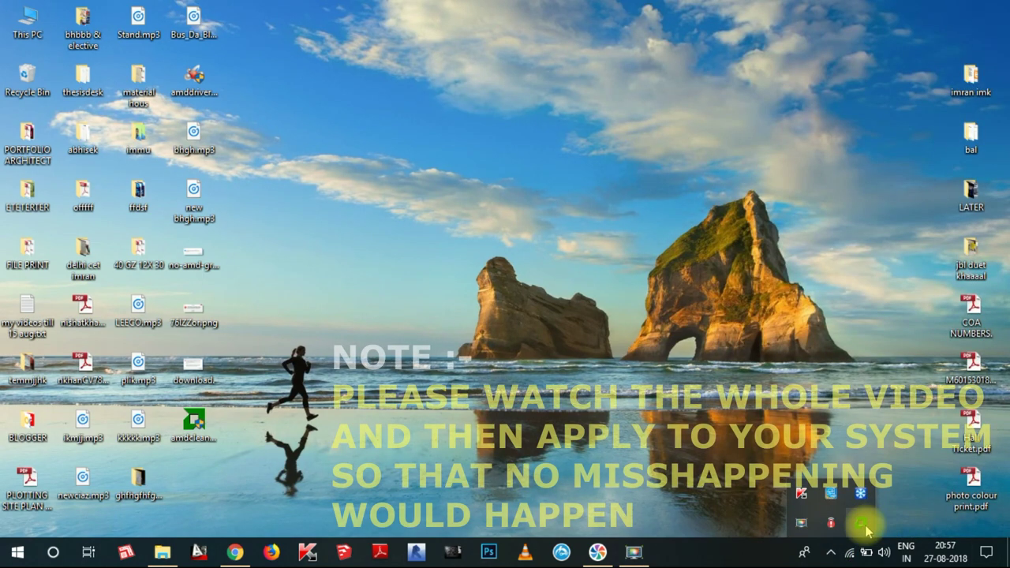
{"action": "left_click", "coordinate": [830, 552]}
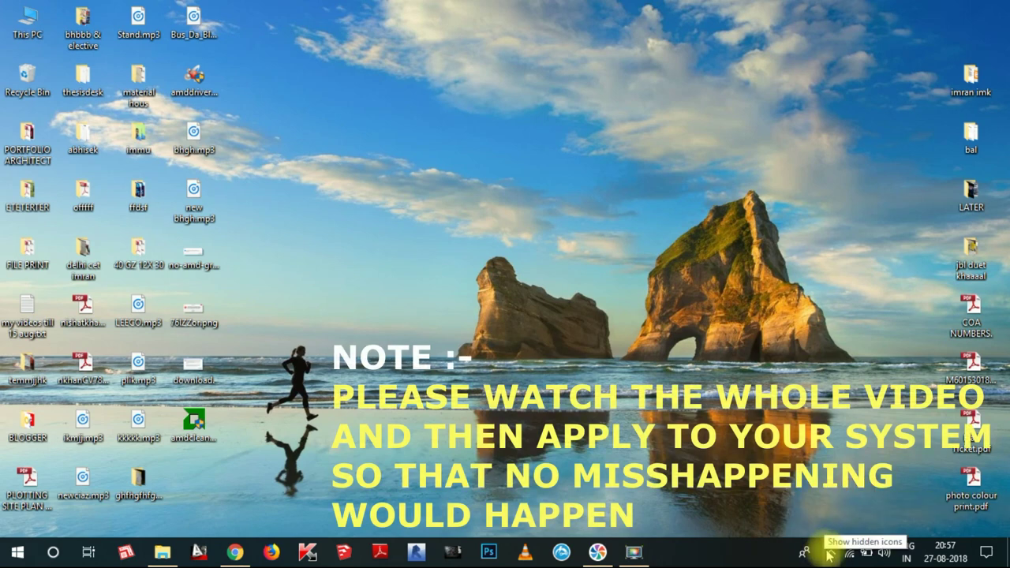
{"action": "left_click", "coordinate": [829, 551]}
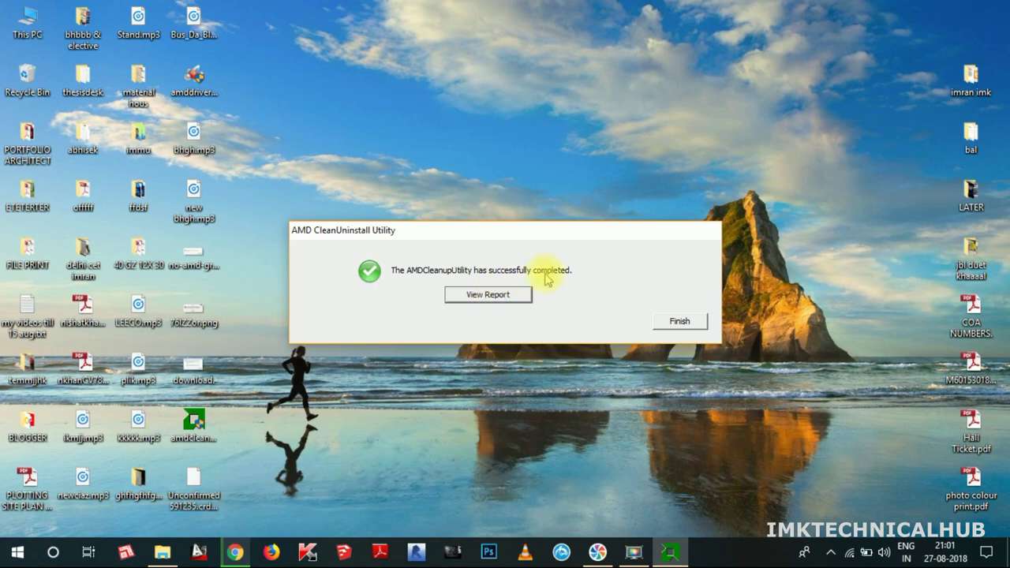
Open the AMD cleanup report and look through its list of uninstalled packages.
{"action": "left_click", "coordinate": [487, 295]}
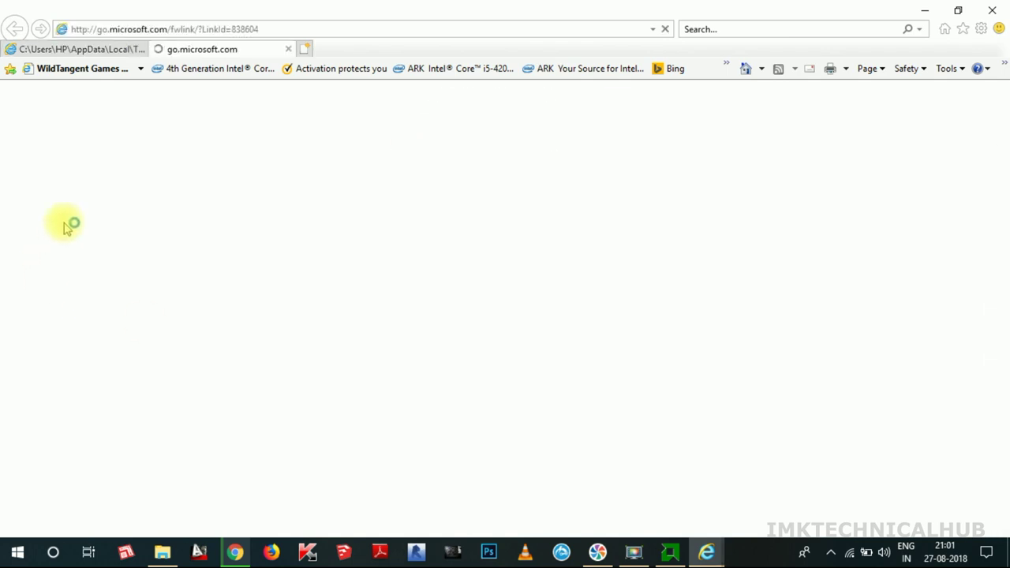
{"action": "scroll", "coordinate": [484, 263], "scroll_direction": "down", "scroll_amount": 7}
{"action": "scroll", "coordinate": [484, 263], "scroll_direction": "up", "scroll_amount": 12}
{"action": "scroll", "coordinate": [496, 268], "scroll_direction": "up", "scroll_amount": 2}
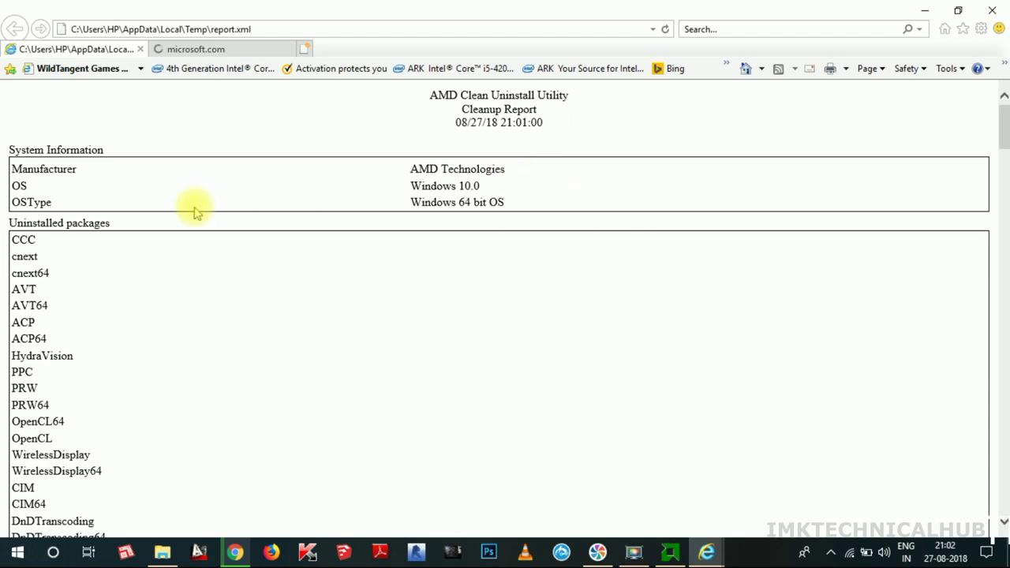
{"action": "scroll", "coordinate": [562, 223], "scroll_direction": "down", "scroll_amount": 3}
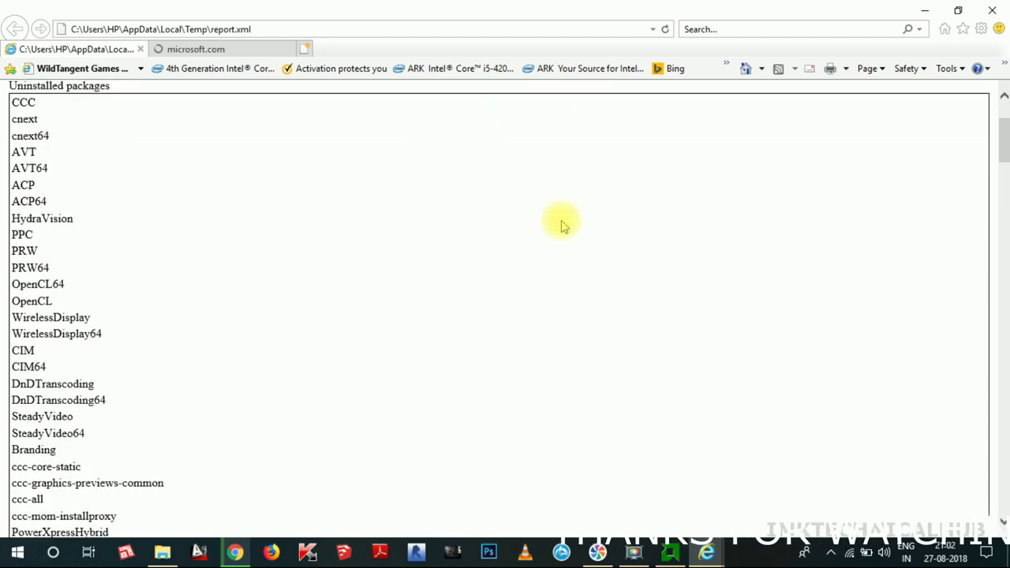
{"action": "scroll", "coordinate": [173, 228], "scroll_direction": "down", "scroll_amount": 6}
{"action": "scroll", "coordinate": [49, 206], "scroll_direction": "up", "scroll_amount": 9}
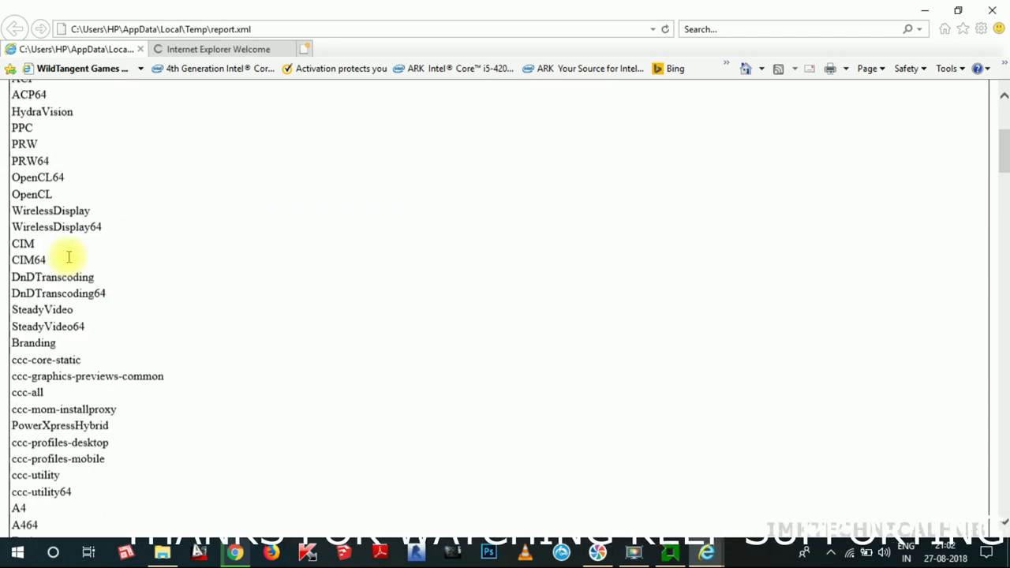
{"action": "scroll", "coordinate": [23, 165], "scroll_direction": "down", "scroll_amount": 3}
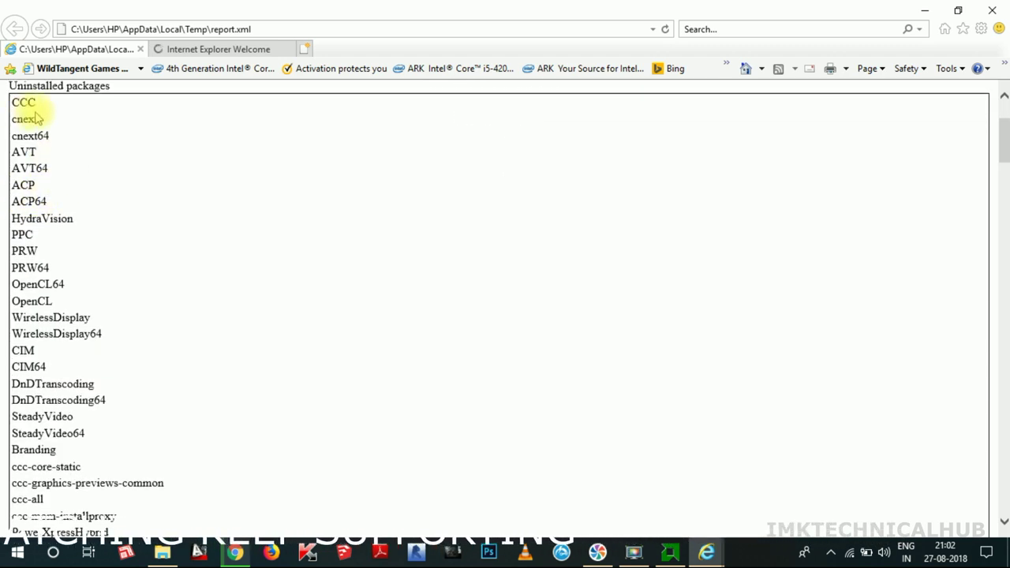
{"action": "scroll", "coordinate": [118, 261], "scroll_direction": "down", "scroll_amount": 3}
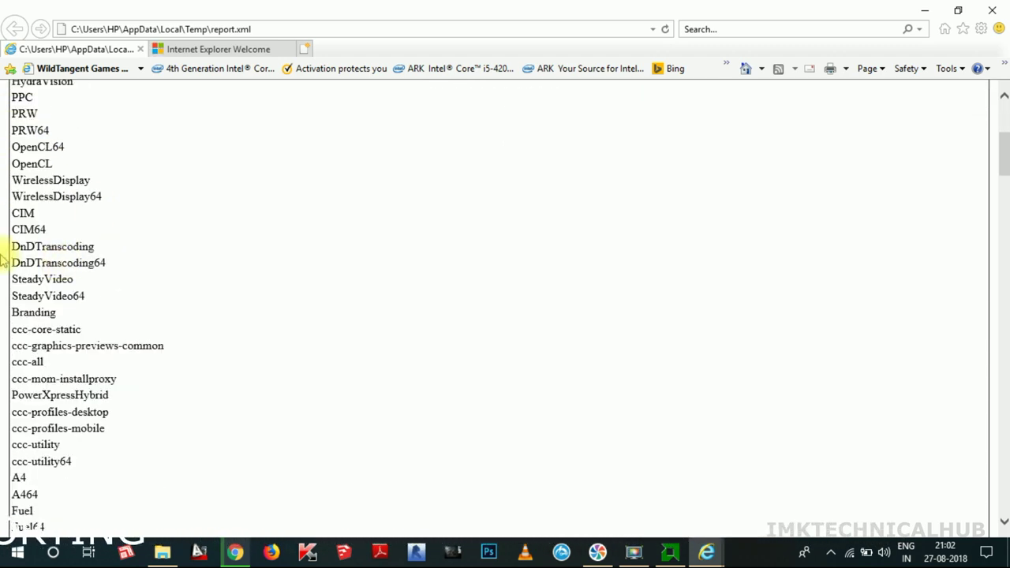
{"action": "scroll", "coordinate": [49, 189], "scroll_direction": "down", "scroll_amount": 3}
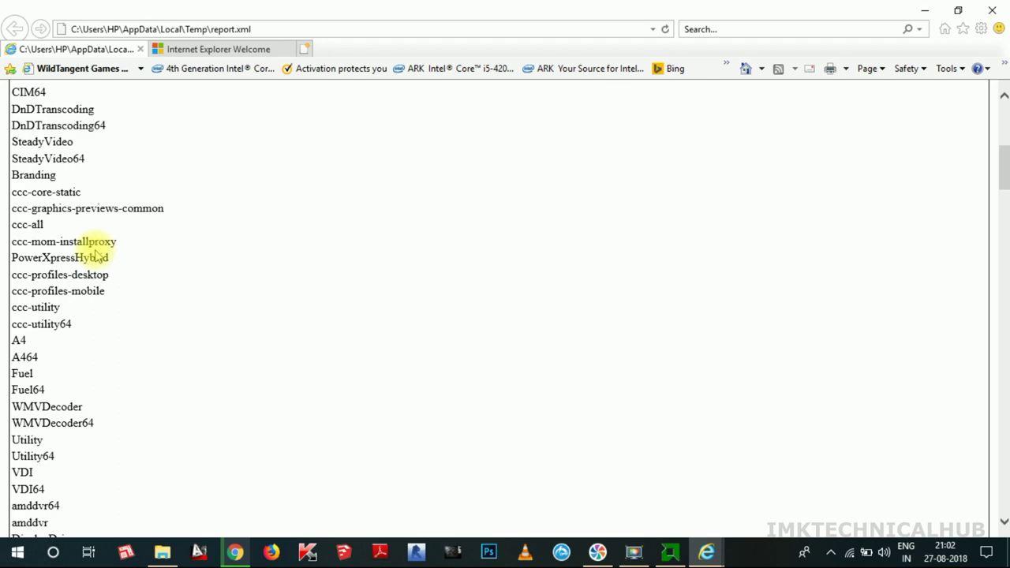
Examine the final status of each package in the cleanup report down to Error Messages, and close all report browser tabs.
{"action": "scroll", "coordinate": [95, 254], "scroll_direction": "down", "scroll_amount": 9}
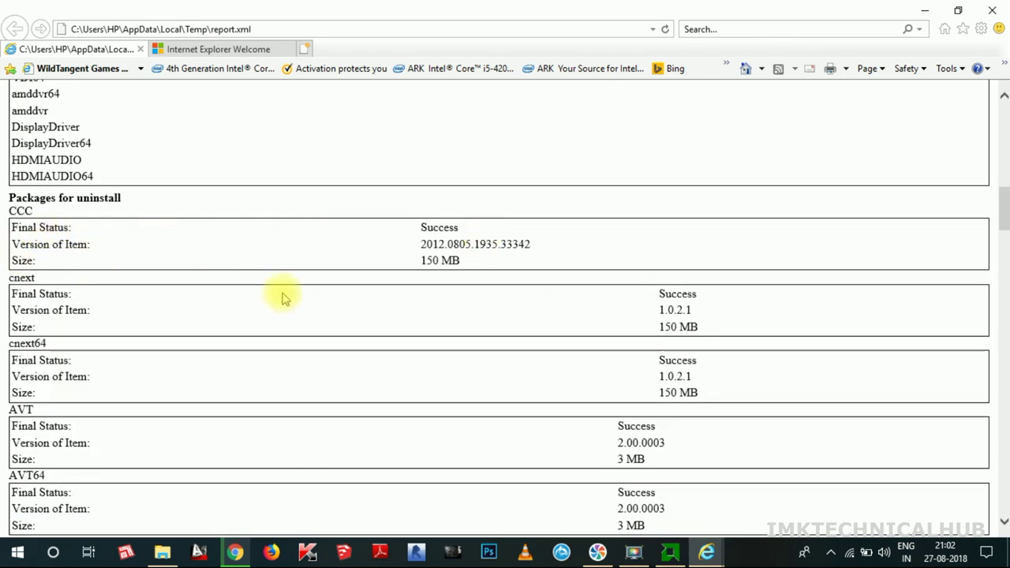
{"action": "scroll", "coordinate": [316, 293], "scroll_direction": "down", "scroll_amount": 6}
{"action": "scroll", "coordinate": [293, 254], "scroll_direction": "down", "scroll_amount": 18}
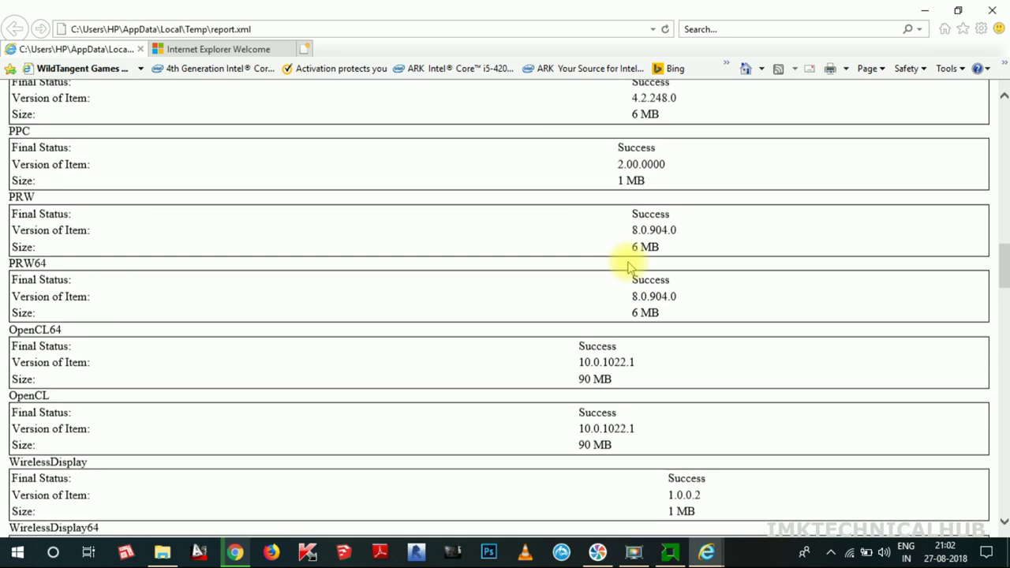
{"action": "scroll", "coordinate": [764, 243], "scroll_direction": "down", "scroll_amount": 12}
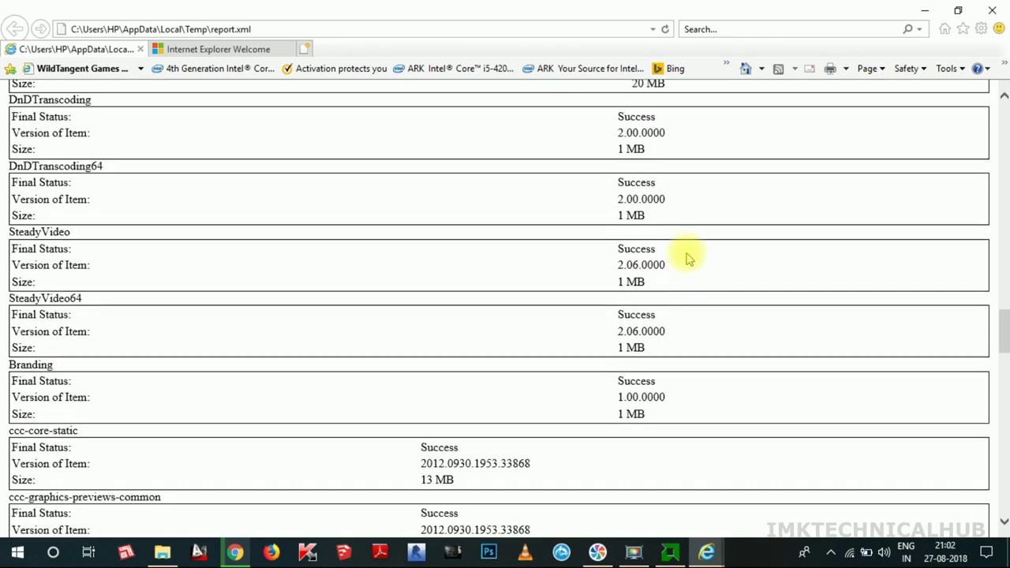
{"action": "scroll", "coordinate": [529, 351], "scroll_direction": "down", "scroll_amount": 17}
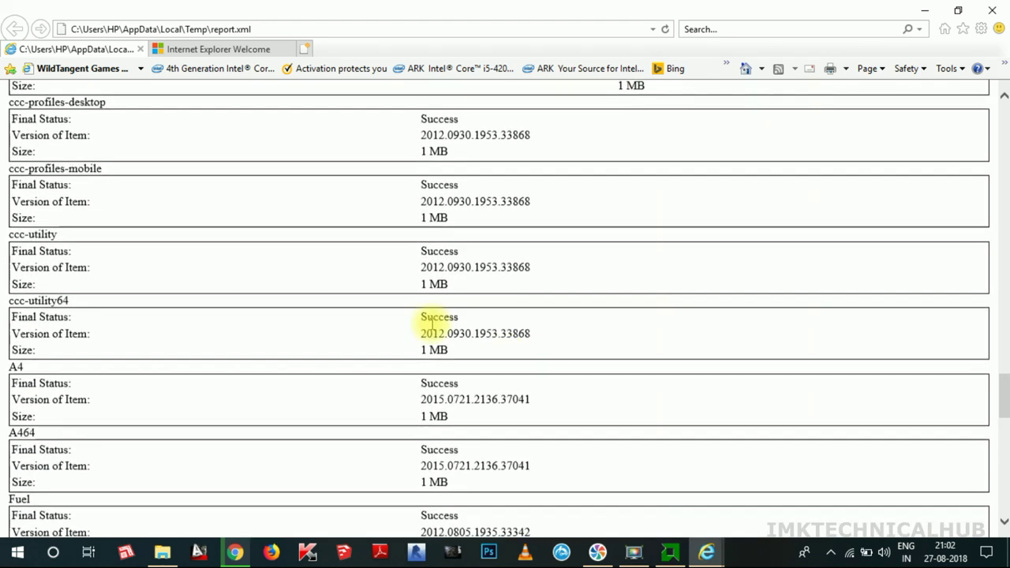
{"action": "scroll", "coordinate": [719, 365], "scroll_direction": "down", "scroll_amount": 9}
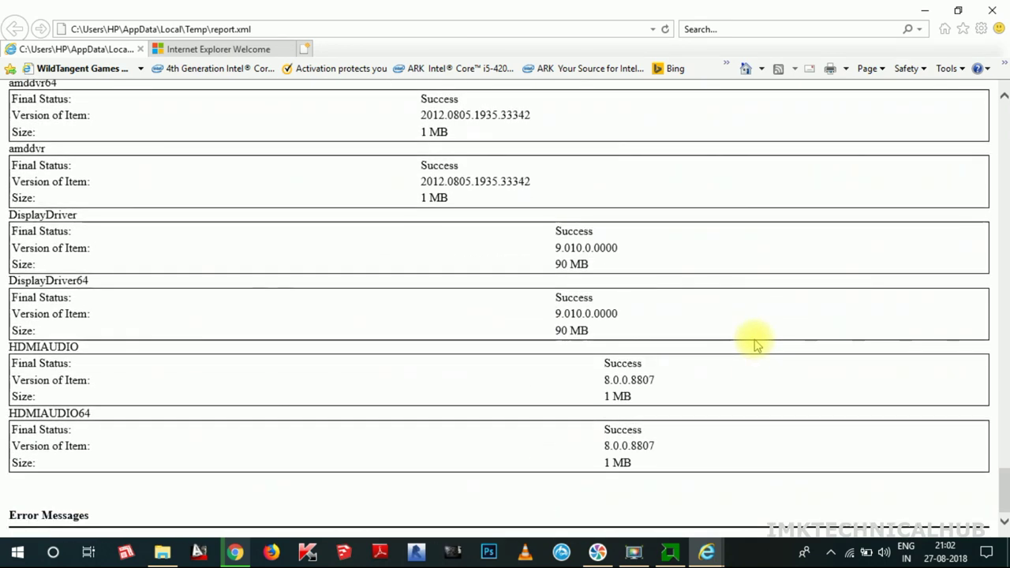
{"action": "left_click", "coordinate": [992, 10]}
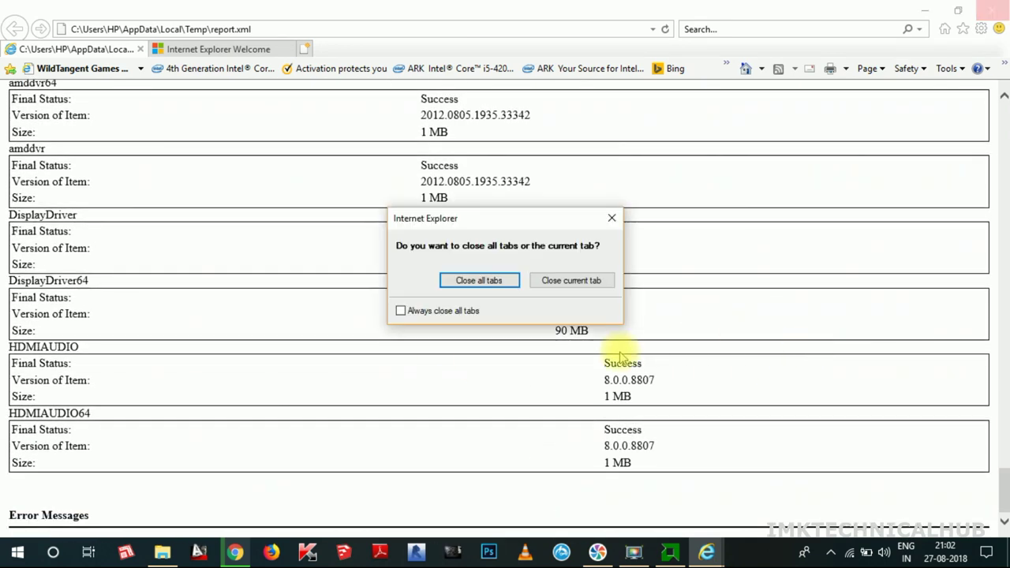
{"action": "left_click", "coordinate": [483, 281]}
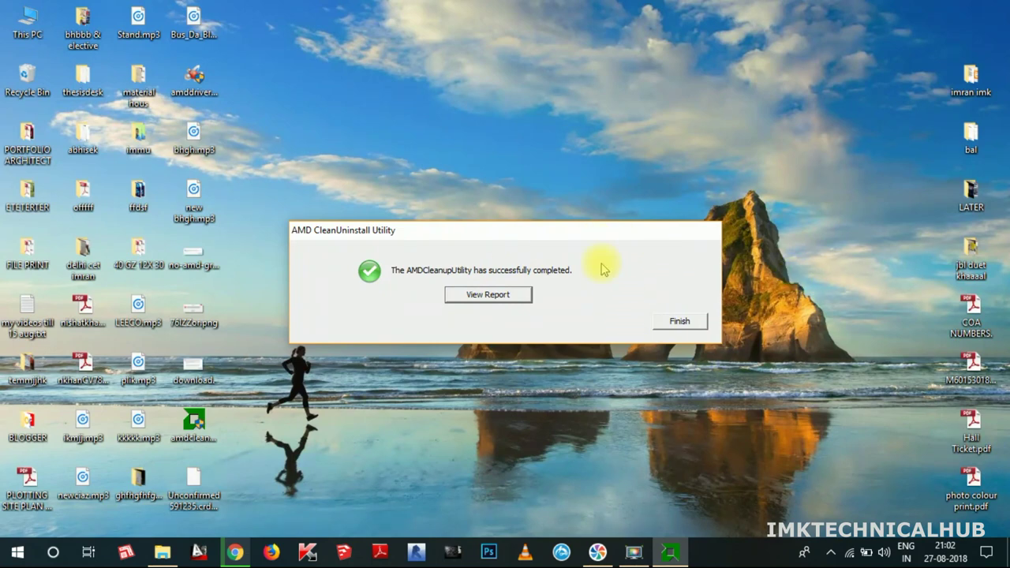
Read the closing instructions on AMD's Clean Uninstall Utility page in Chrome, and finish the completed cleanup utility.
{"action": "left_click", "coordinate": [234, 552]}
{"action": "left_click", "coordinate": [239, 387]}
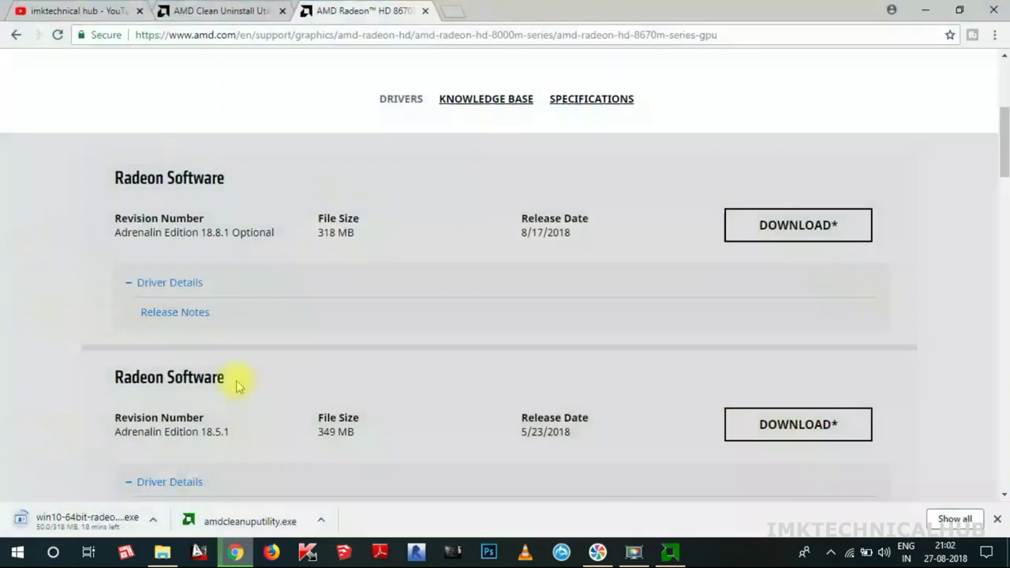
{"action": "left_click", "coordinate": [260, 8]}
{"action": "scroll", "coordinate": [710, 284], "scroll_direction": "down", "scroll_amount": 2}
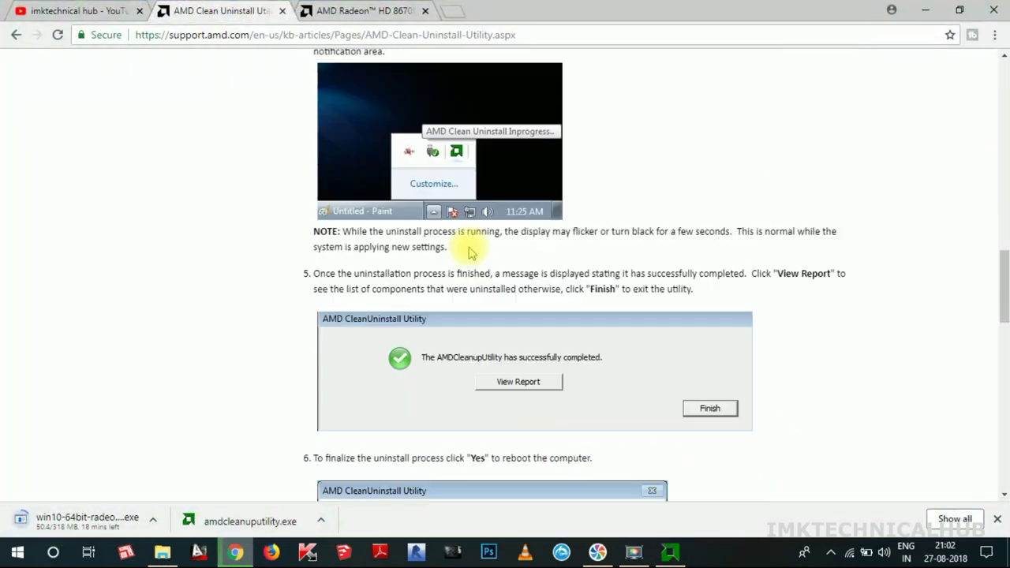
{"action": "scroll", "coordinate": [580, 327], "scroll_direction": "down", "scroll_amount": 2}
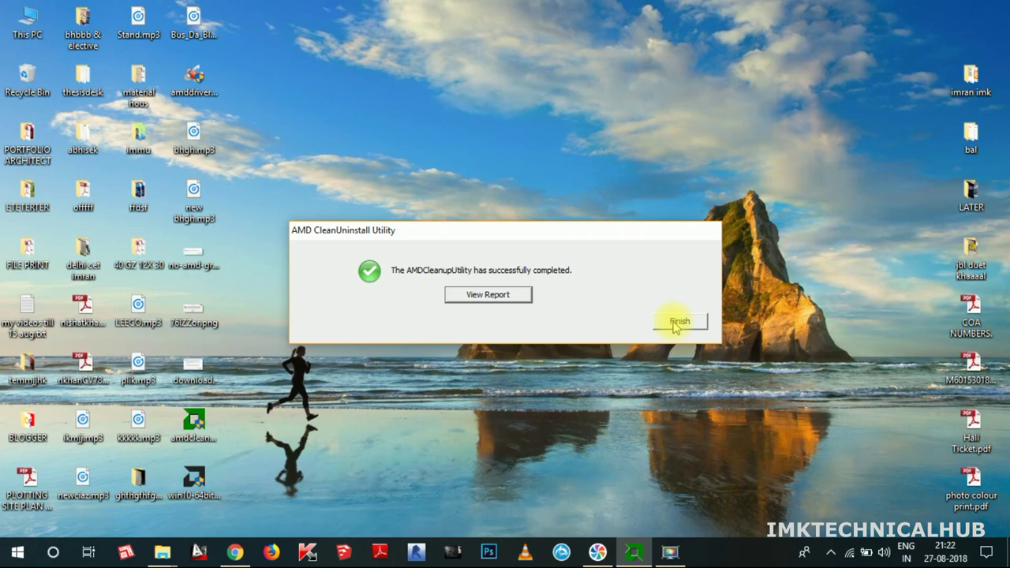
{"action": "left_click", "coordinate": [676, 324]}
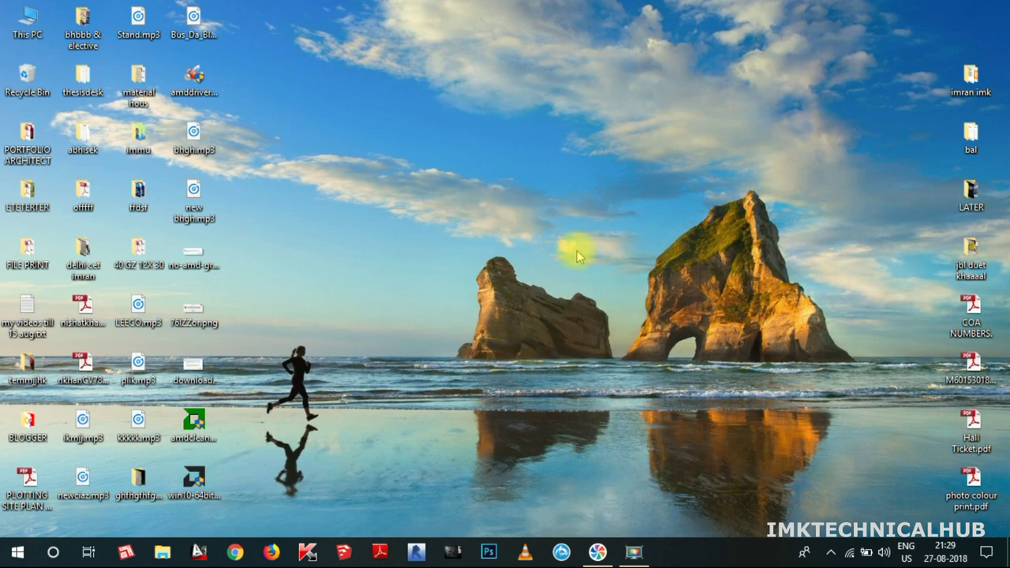
Check the options offered for the empty desktop for AMD graphics entries, and refresh the desktop.
{"action": "right_click", "coordinate": [598, 142]}
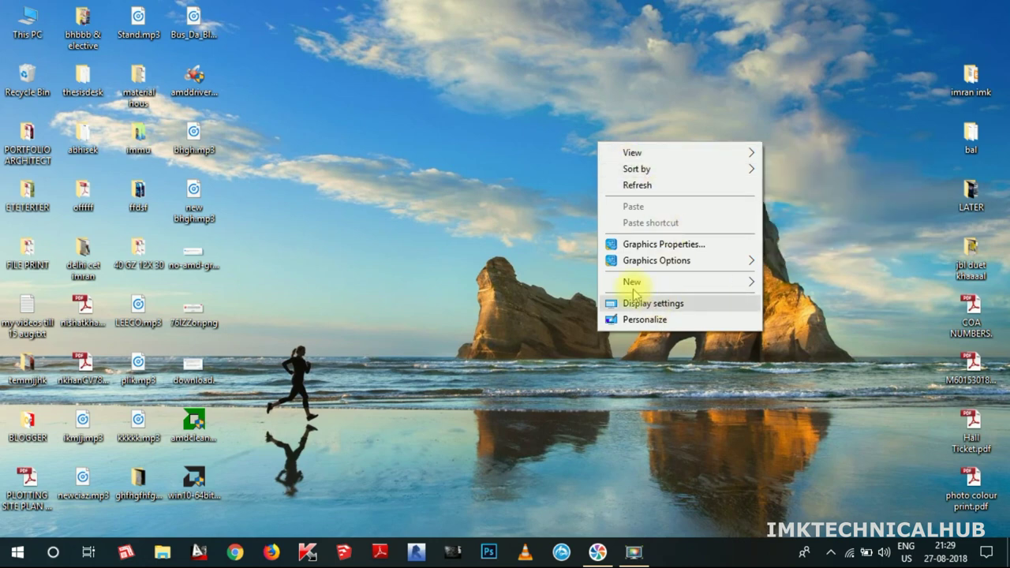
{"action": "left_click", "coordinate": [500, 237]}
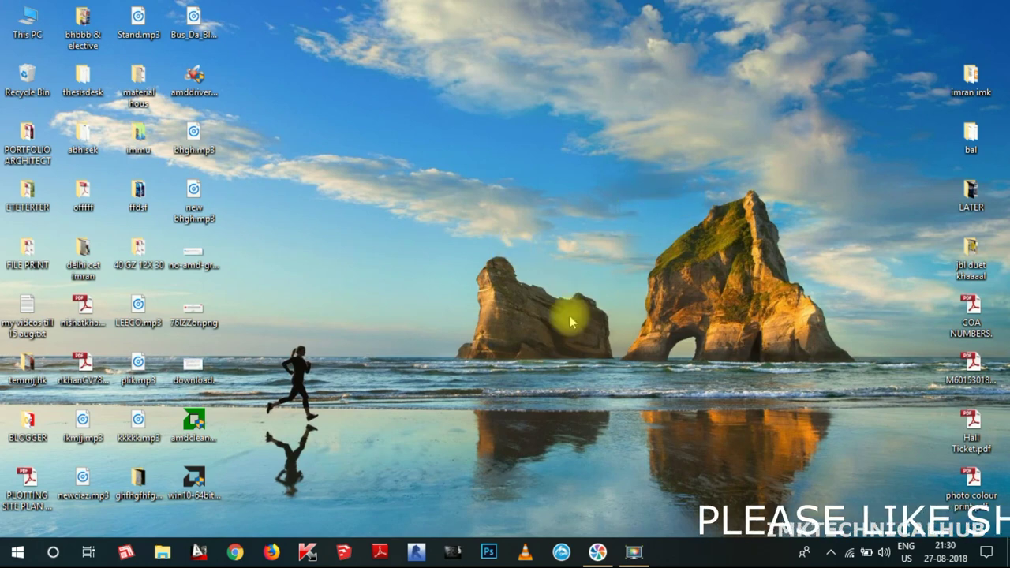
{"action": "right_click", "coordinate": [640, 184]}
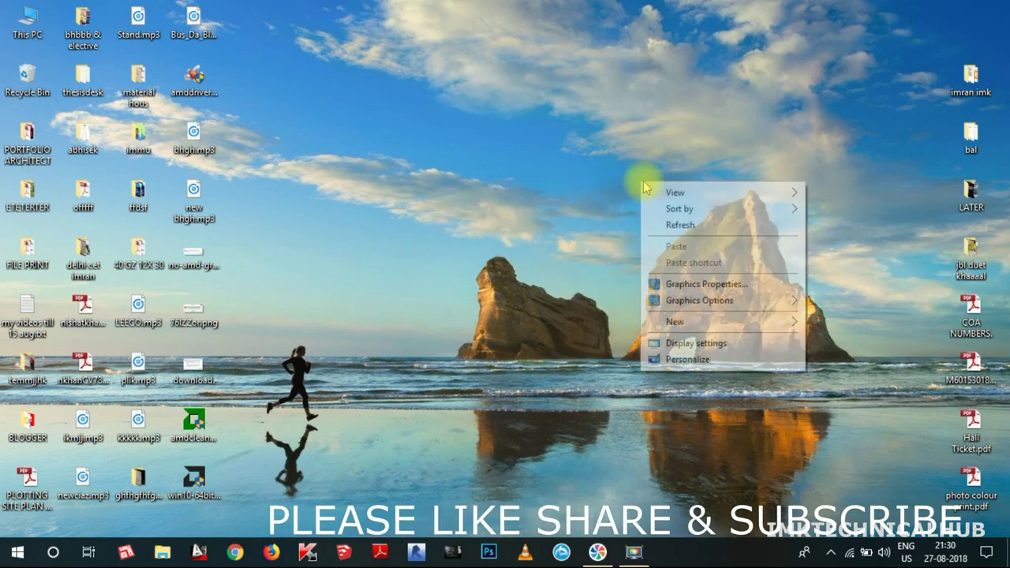
{"action": "left_click", "coordinate": [685, 224]}
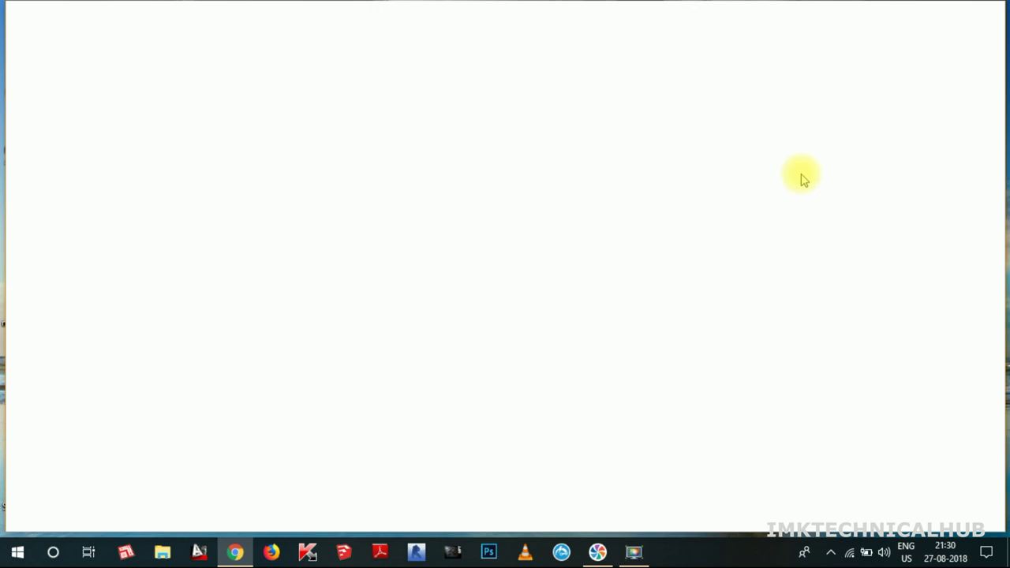
Maximize the new Chrome window and search Google for "amd drivers".
{"action": "right_click", "coordinate": [705, 158]}
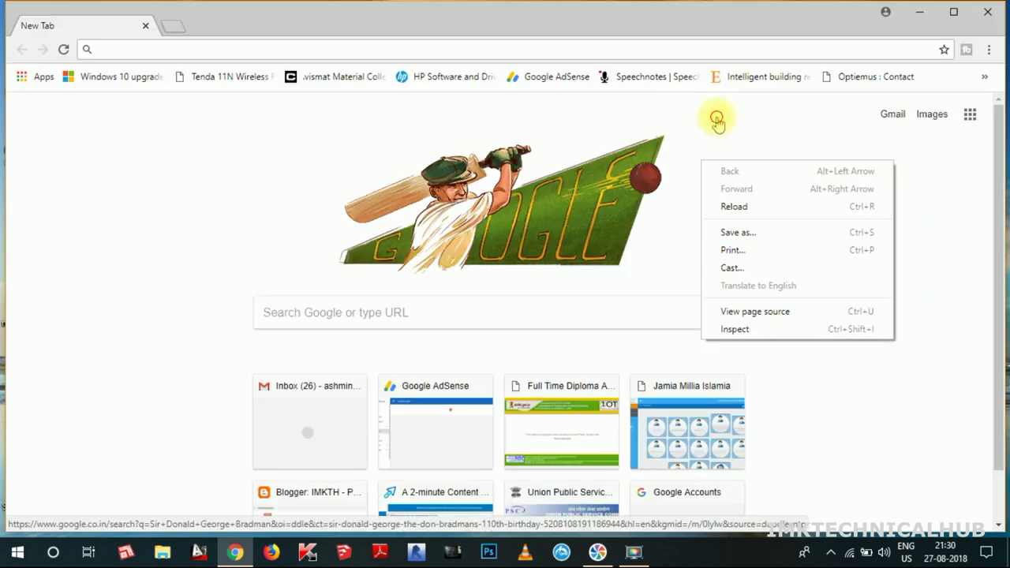
{"action": "left_click", "coordinate": [708, 157]}
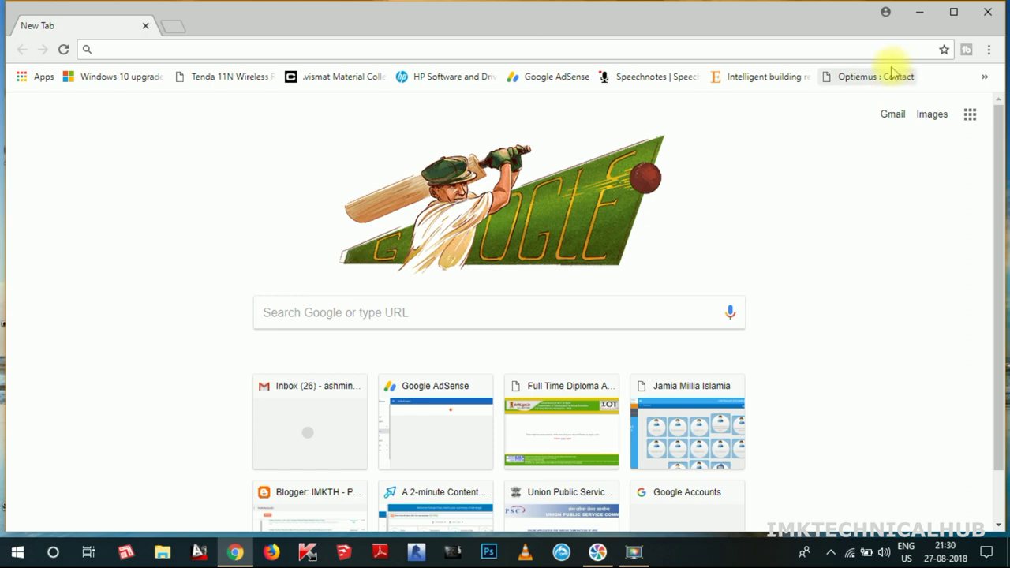
{"action": "left_click", "coordinate": [954, 12]}
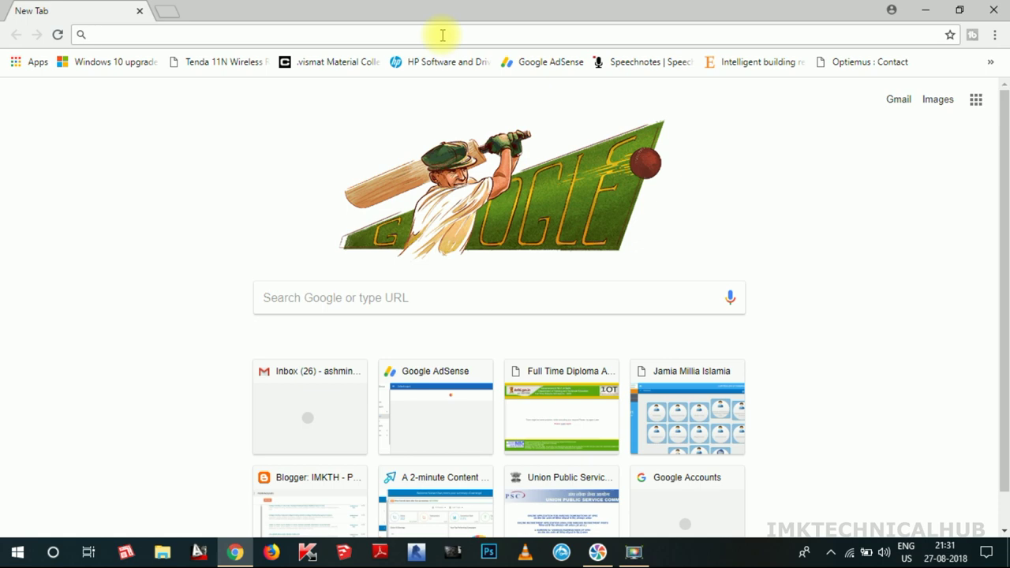
{"action": "type", "text": "am"}
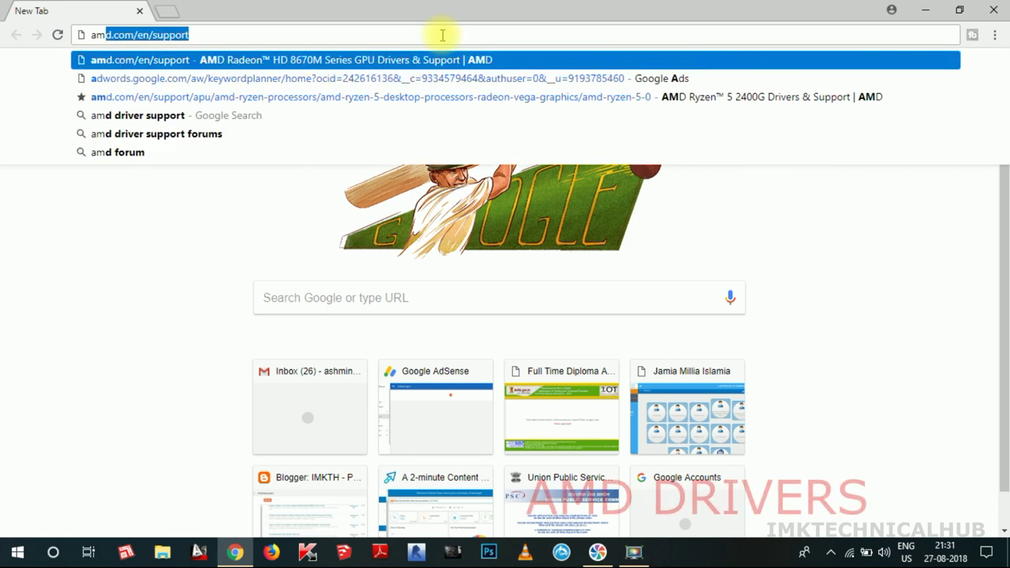
{"action": "type", "text": "d drivers"}
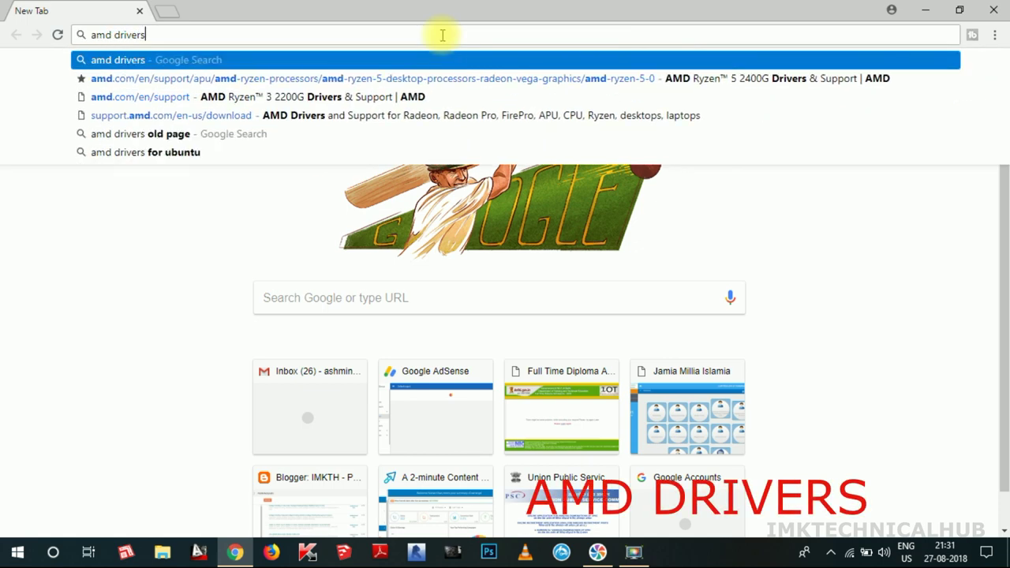
{"action": "key", "text": "Return"}
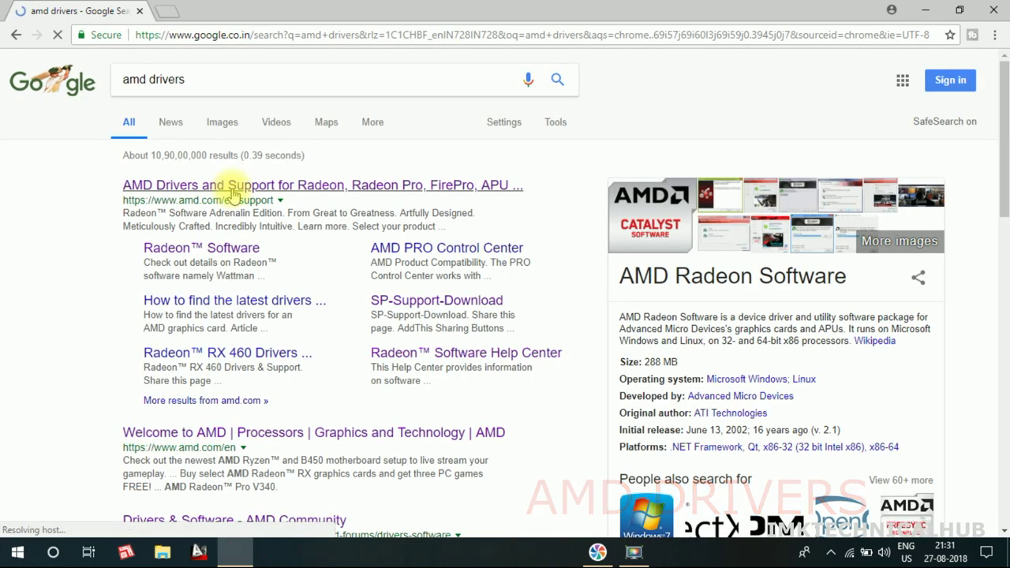
Open the AMD Drivers and Support result and look through the page down to the product selector.
{"action": "left_click", "coordinate": [231, 194]}
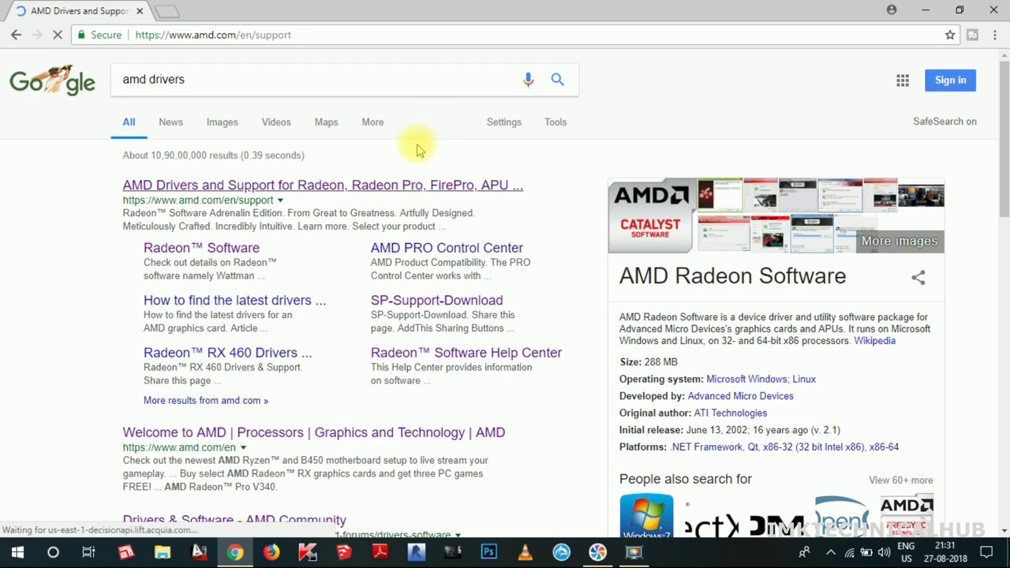
{"action": "scroll", "coordinate": [911, 282], "scroll_direction": "down", "scroll_amount": 4}
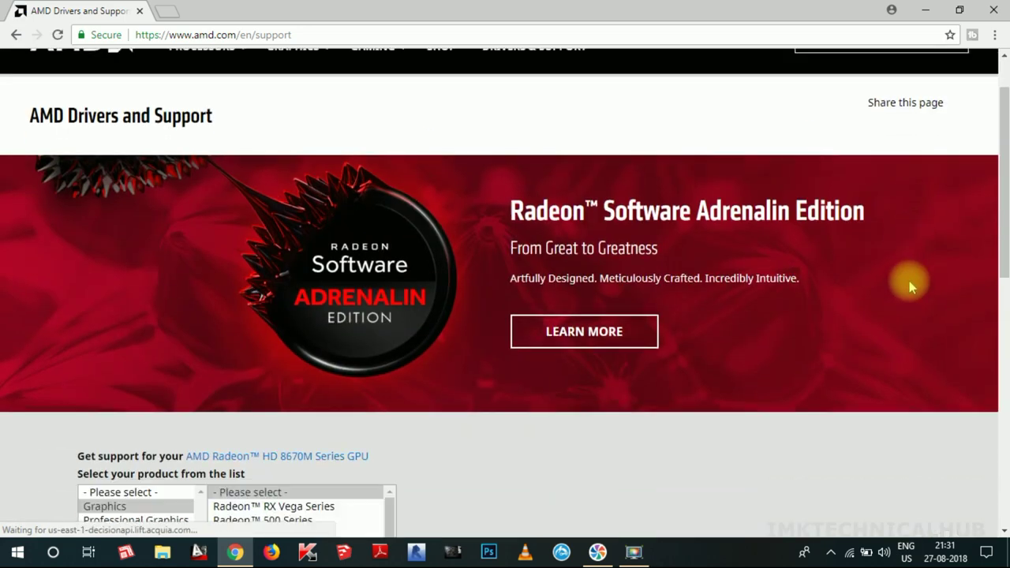
{"action": "scroll", "coordinate": [909, 281], "scroll_direction": "up", "scroll_amount": 4}
{"action": "scroll", "coordinate": [909, 281], "scroll_direction": "down", "scroll_amount": 4}
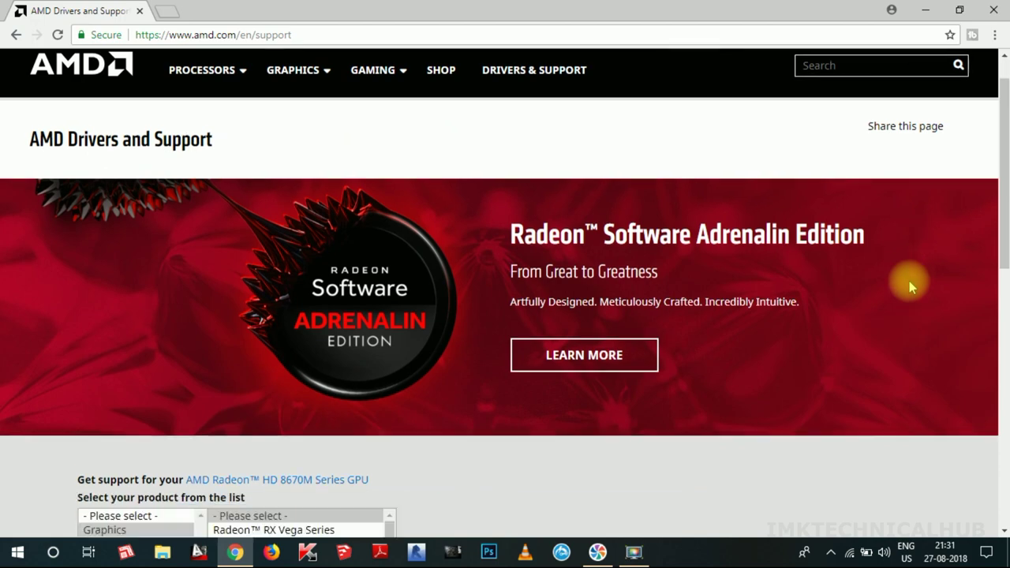
{"action": "scroll", "coordinate": [699, 299], "scroll_direction": "up", "scroll_amount": 4}
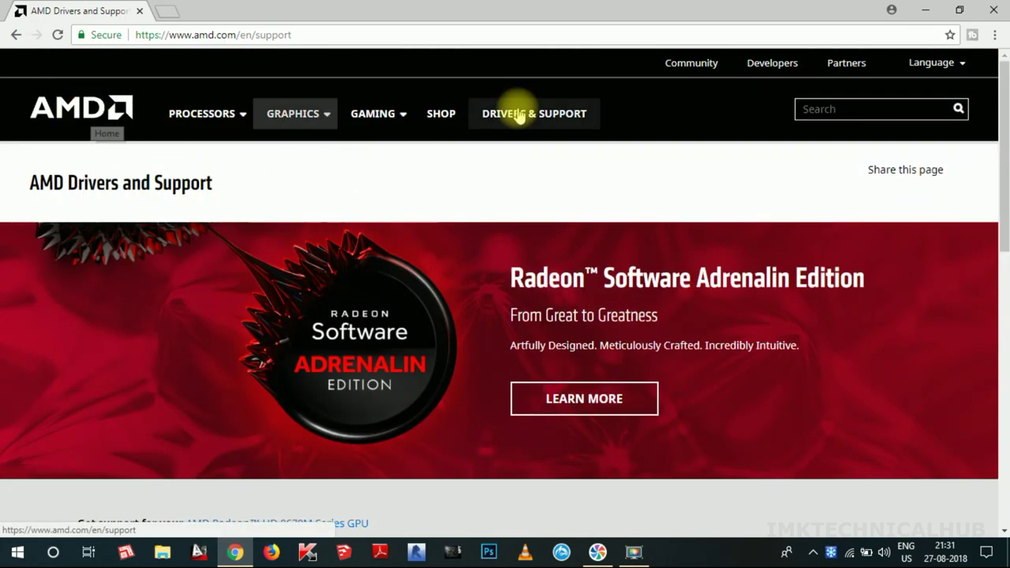
{"action": "scroll", "coordinate": [769, 162], "scroll_direction": "down", "scroll_amount": 5}
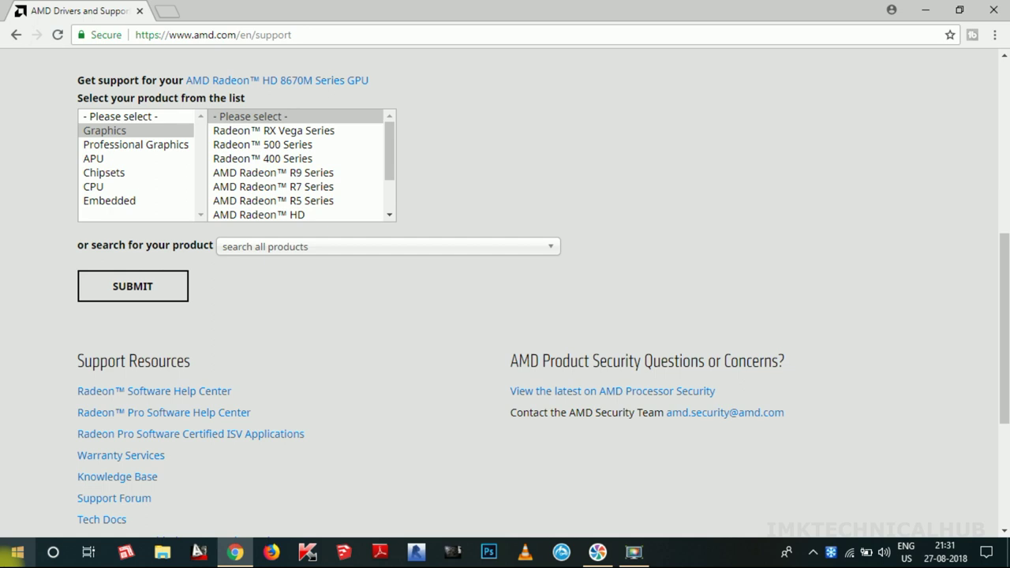
Open Device Manager, check which graphics cards are listed under Display adapters, and close it.
{"action": "left_click", "coordinate": [15, 554]}
{"action": "right_click", "coordinate": [16, 554]}
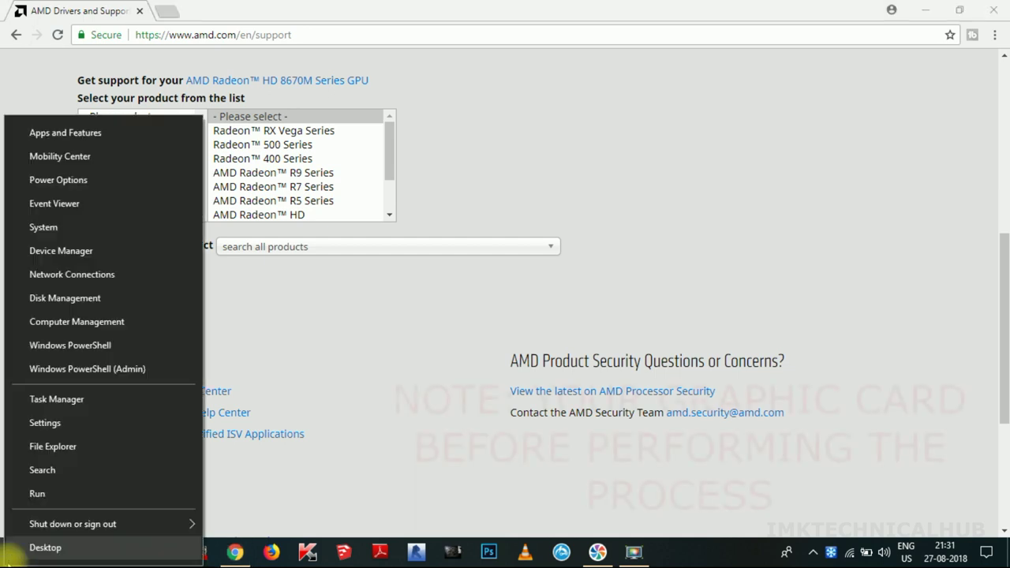
{"action": "left_click", "coordinate": [71, 257]}
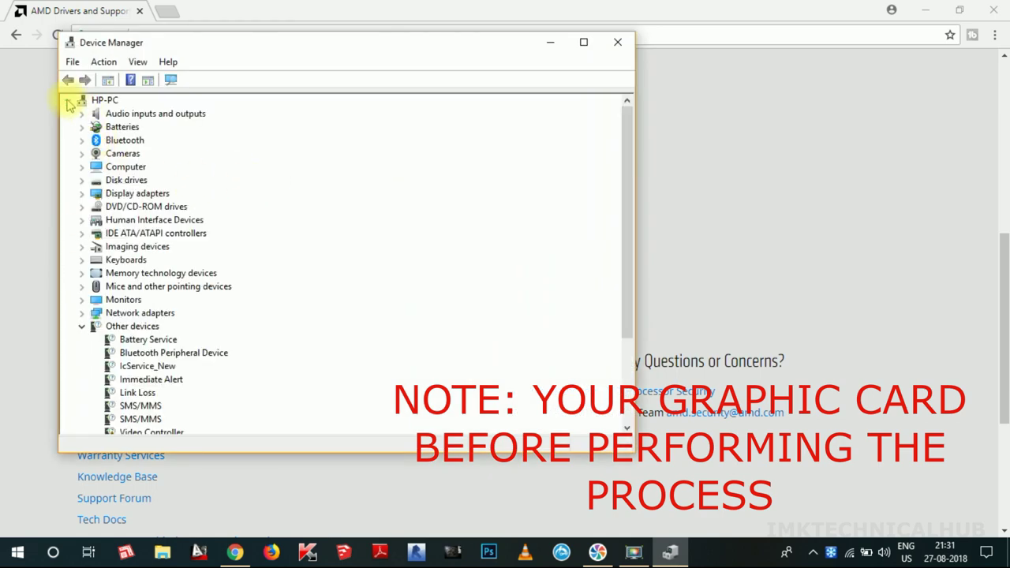
{"action": "left_click", "coordinate": [68, 103]}
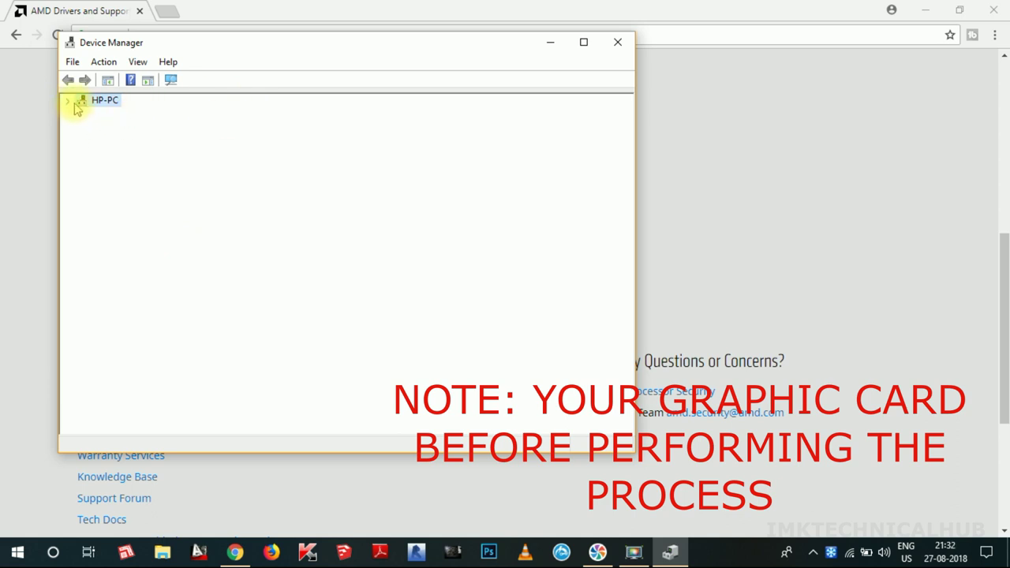
{"action": "left_click", "coordinate": [68, 101]}
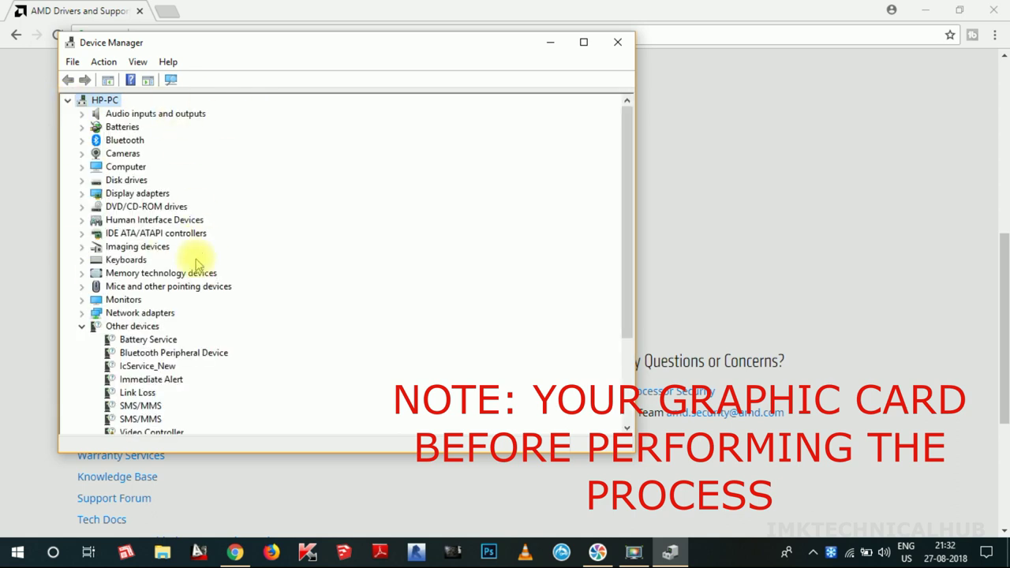
{"action": "left_click", "coordinate": [81, 194]}
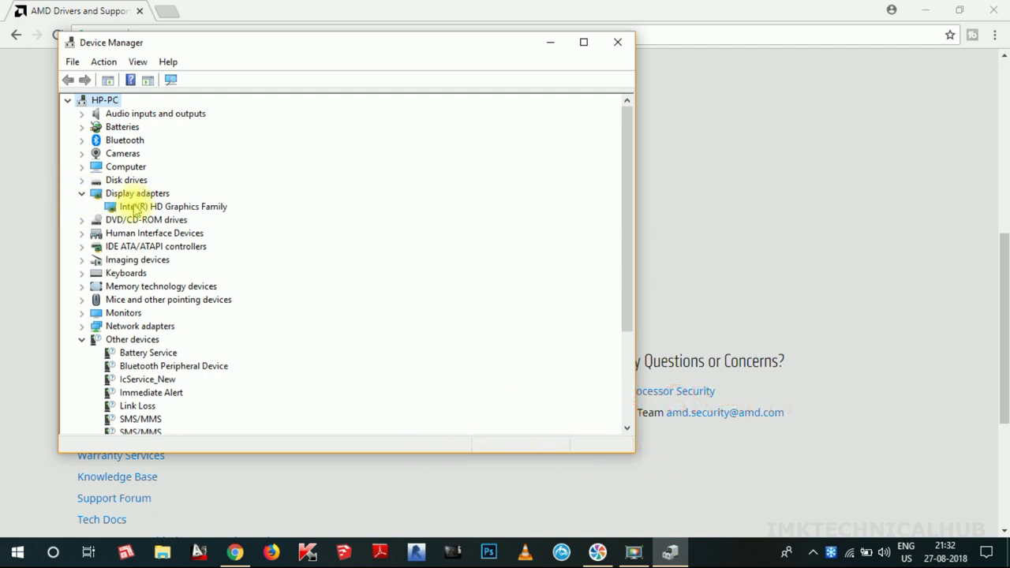
{"action": "left_click", "coordinate": [130, 207]}
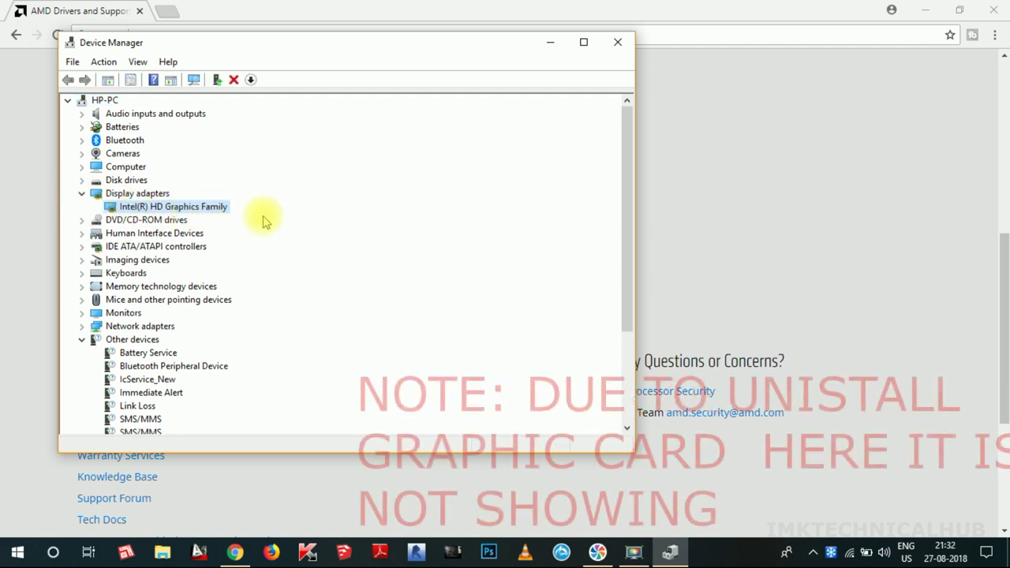
{"action": "left_click", "coordinate": [618, 42]}
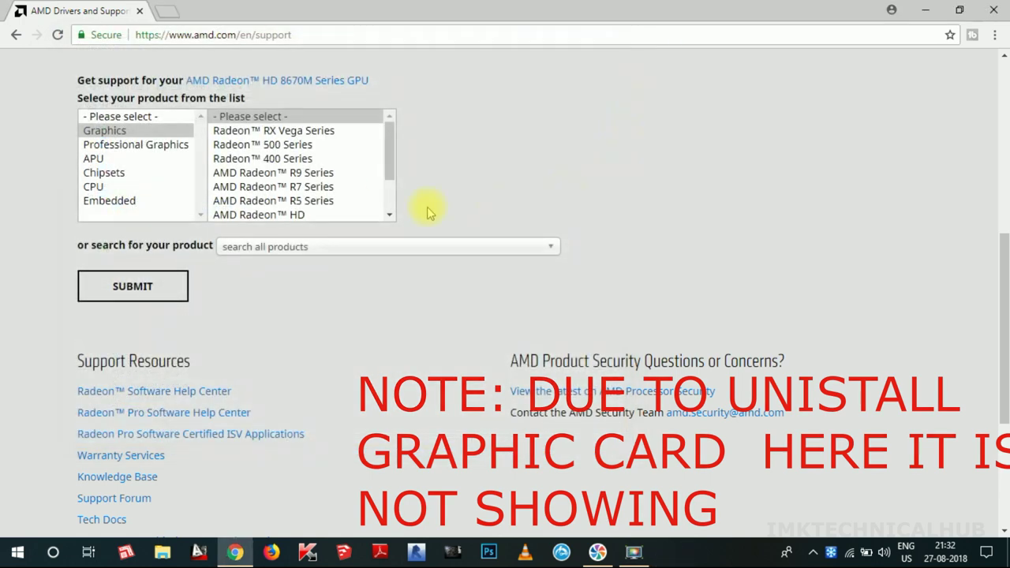
Submit the product selection Graphics, AMD Radeon HD, AMD Radeon HD 8000M Series, AMD Radeon HD 8670M Series GPU on the AMD support page.
{"action": "left_click", "coordinate": [132, 132]}
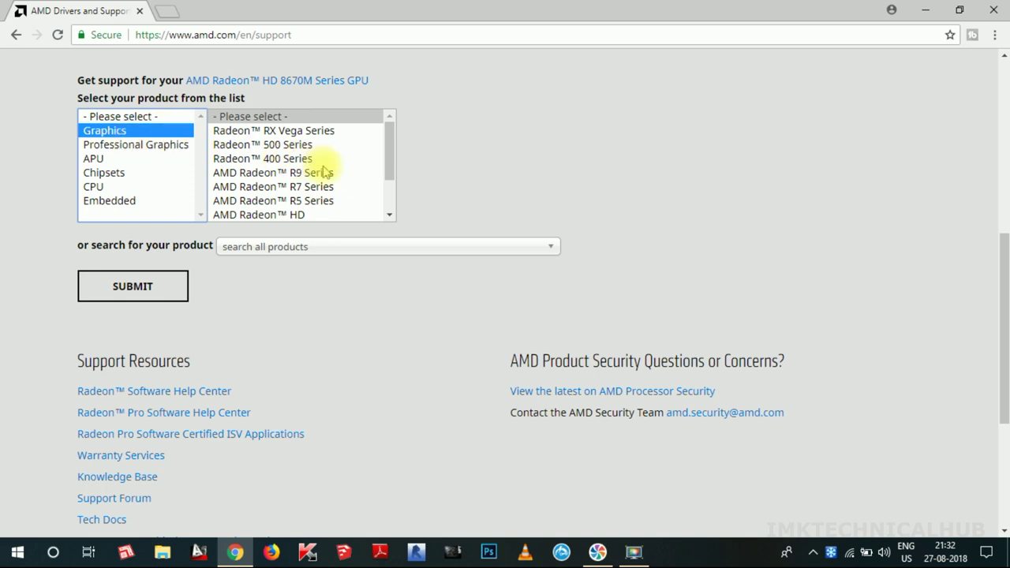
{"action": "left_click", "coordinate": [262, 214]}
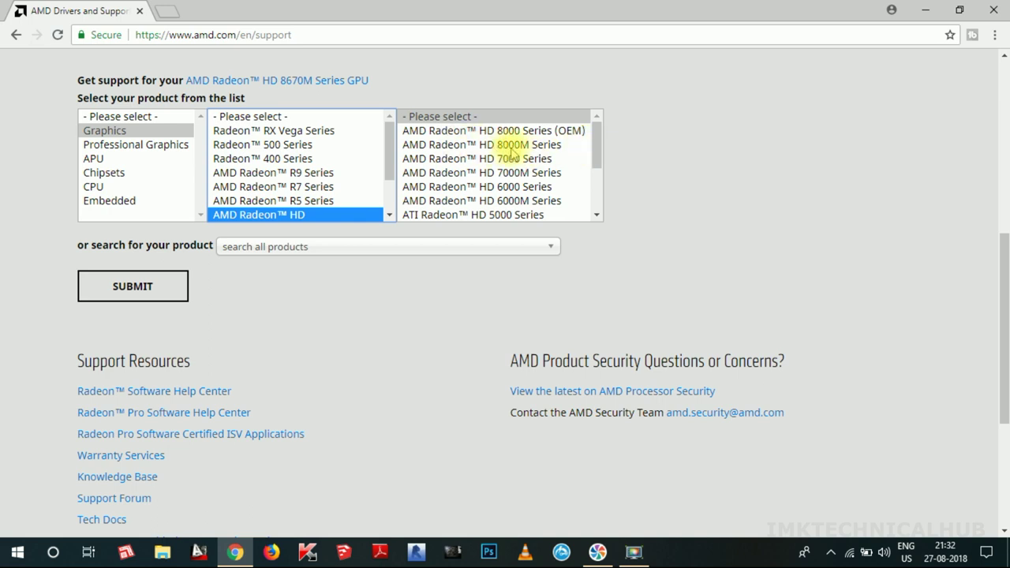
{"action": "left_click", "coordinate": [521, 146]}
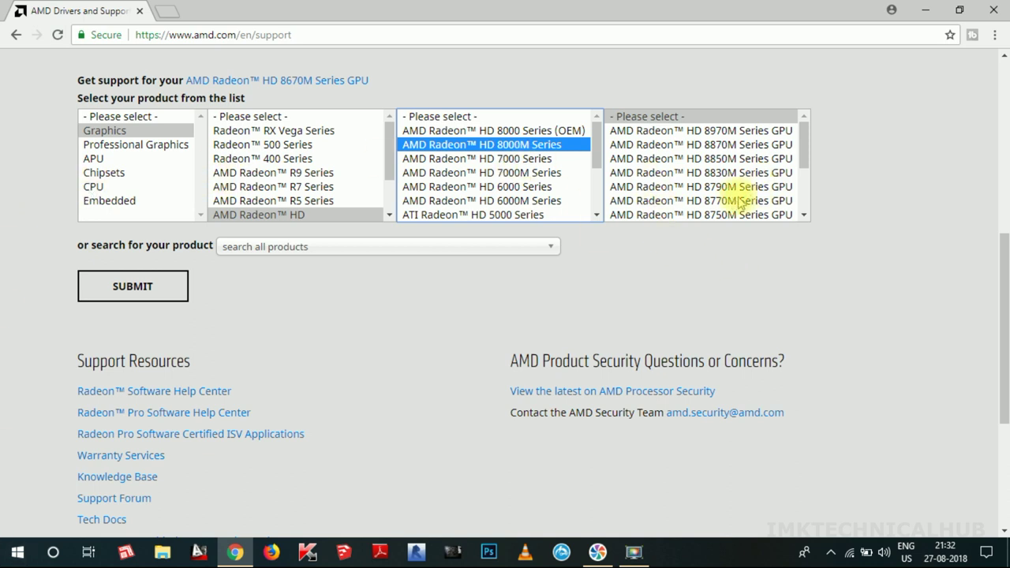
{"action": "left_click_drag", "start_coordinate": [801, 155], "coordinate": [806, 188]}
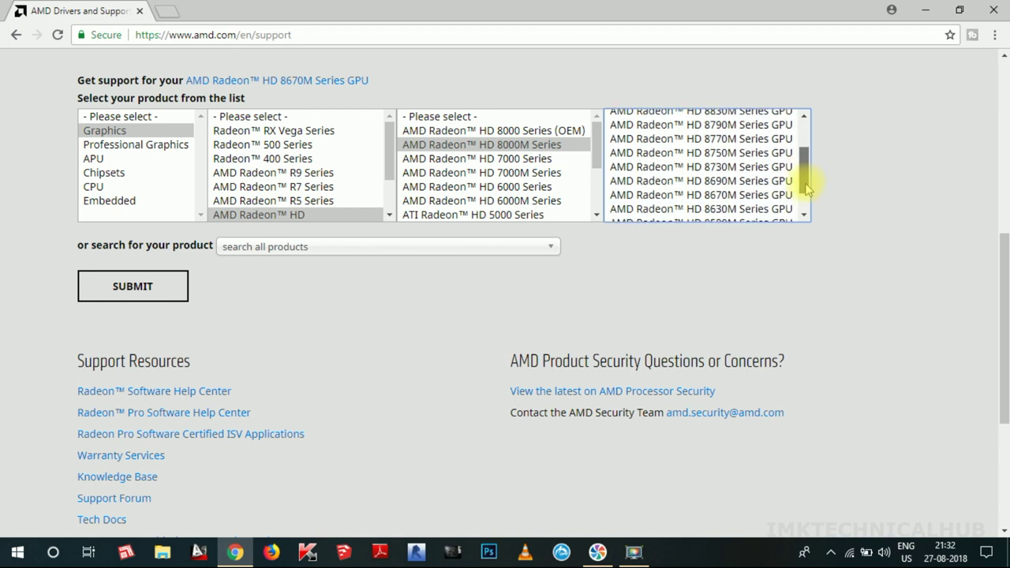
{"action": "left_click", "coordinate": [687, 196]}
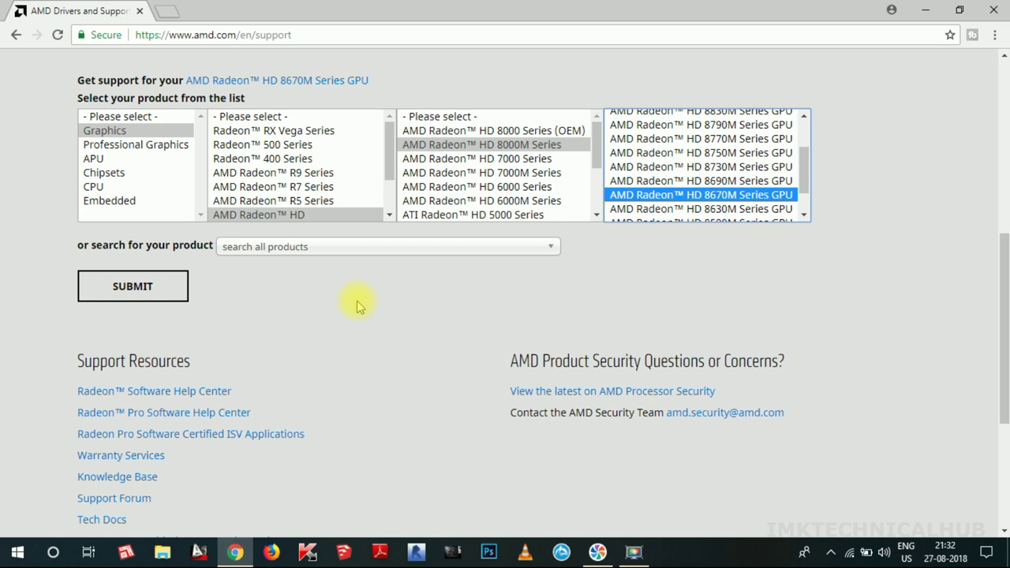
{"action": "left_click", "coordinate": [144, 294]}
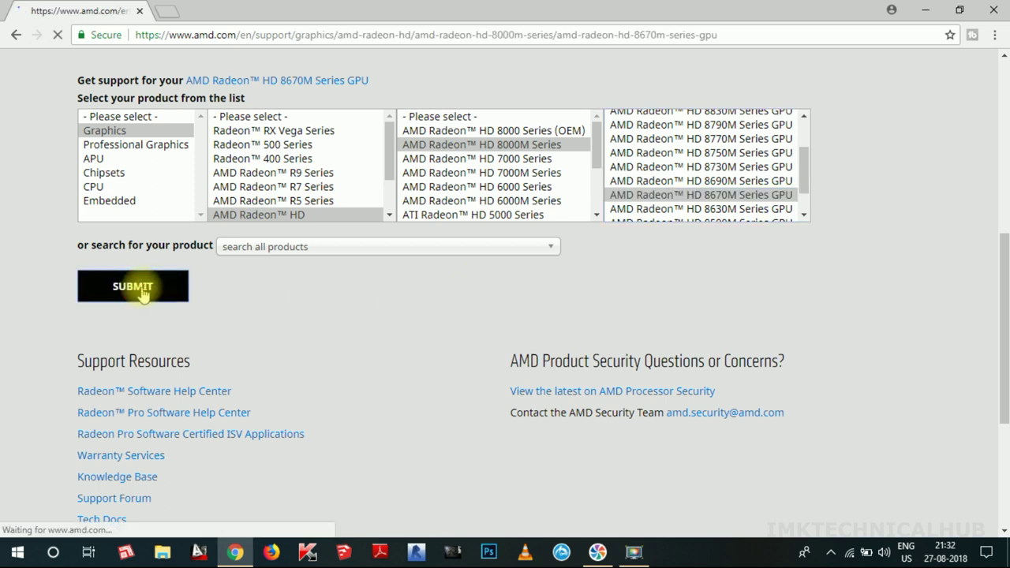
Expand the Windows 10 - 64-Bit Edition section in the list of drivers.
{"action": "scroll", "coordinate": [327, 177], "scroll_direction": "down", "scroll_amount": 2}
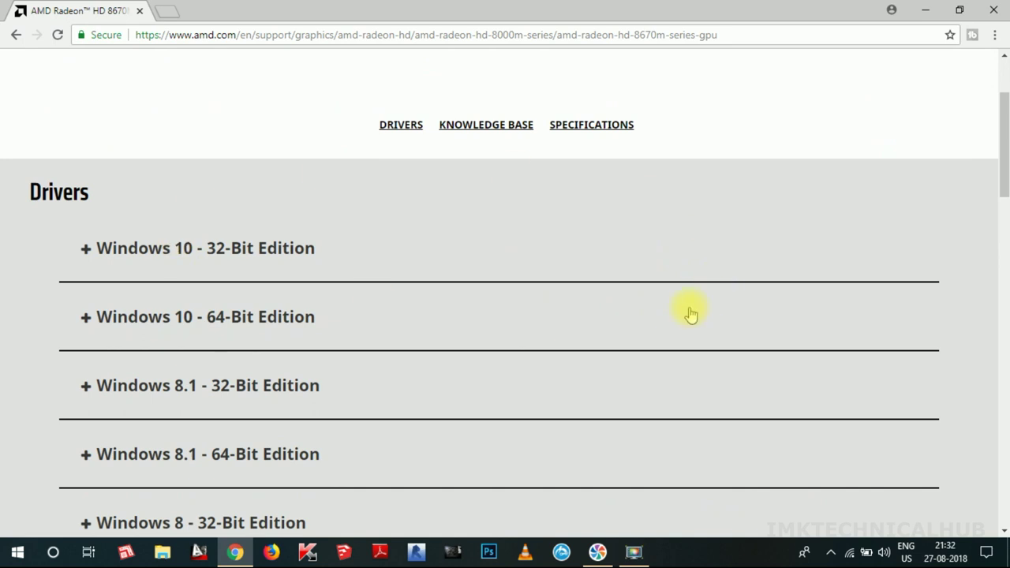
{"action": "scroll", "coordinate": [721, 399], "scroll_direction": "down", "scroll_amount": 3}
{"action": "scroll", "coordinate": [688, 368], "scroll_direction": "up", "scroll_amount": 3}
{"action": "left_click", "coordinate": [166, 320]}
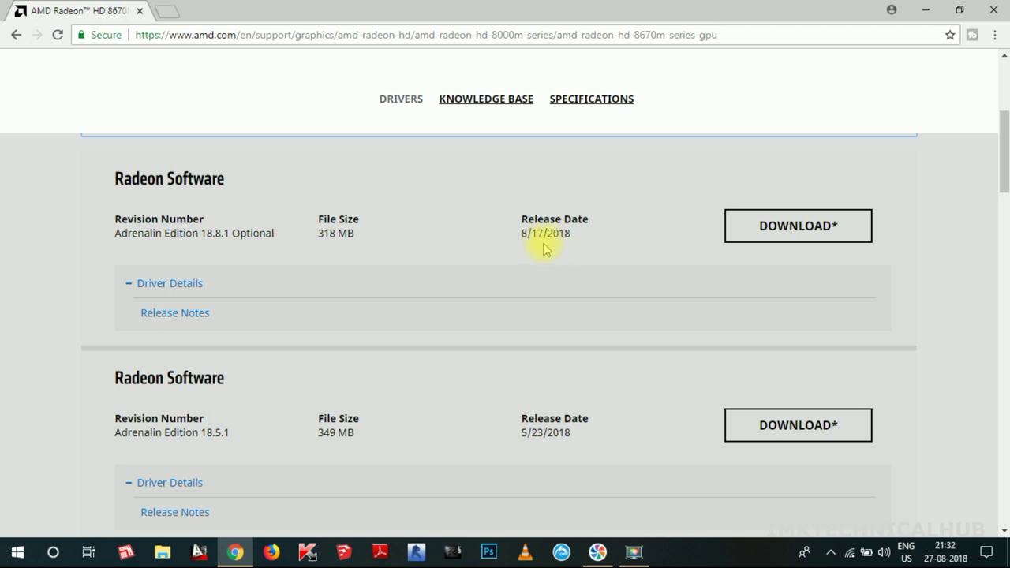
Look over the offered Radeon Software versions, start the Adrenalin Edition 18.8.1 Optional download, and cancel saving the file.
{"action": "scroll", "coordinate": [575, 355], "scroll_direction": "down", "scroll_amount": 2}
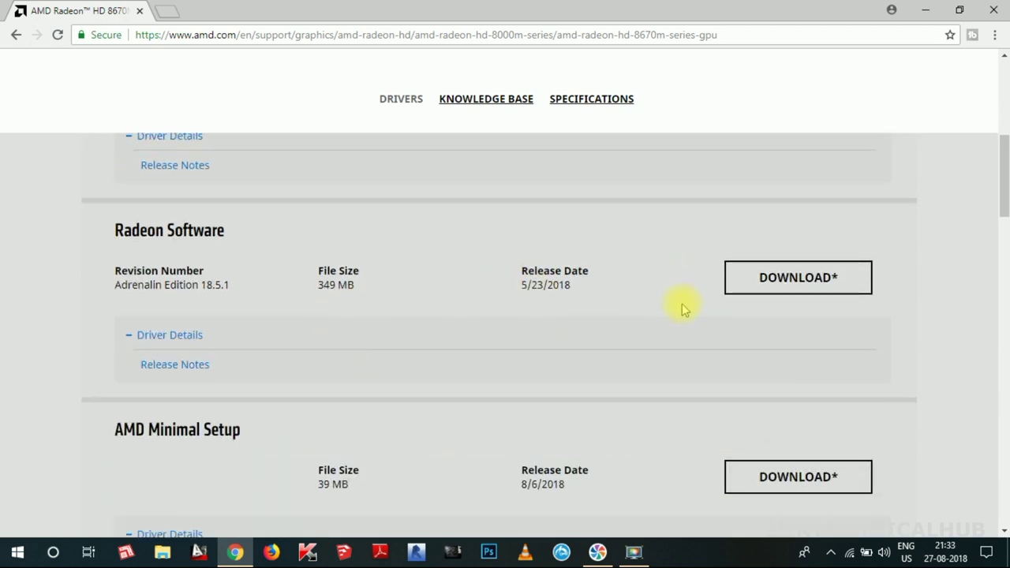
{"action": "scroll", "coordinate": [608, 306], "scroll_direction": "up", "scroll_amount": 2}
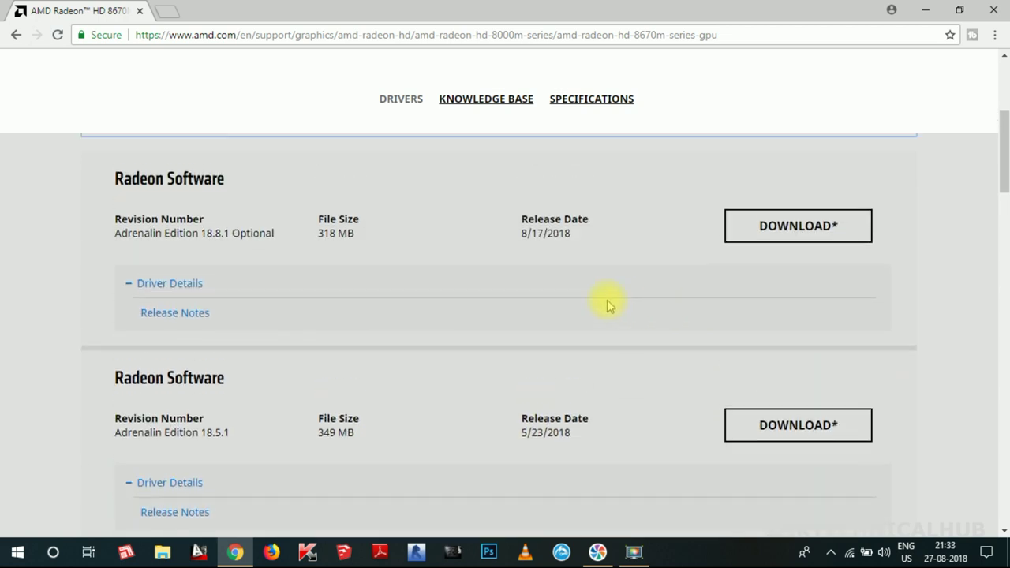
{"action": "left_click", "coordinate": [777, 233]}
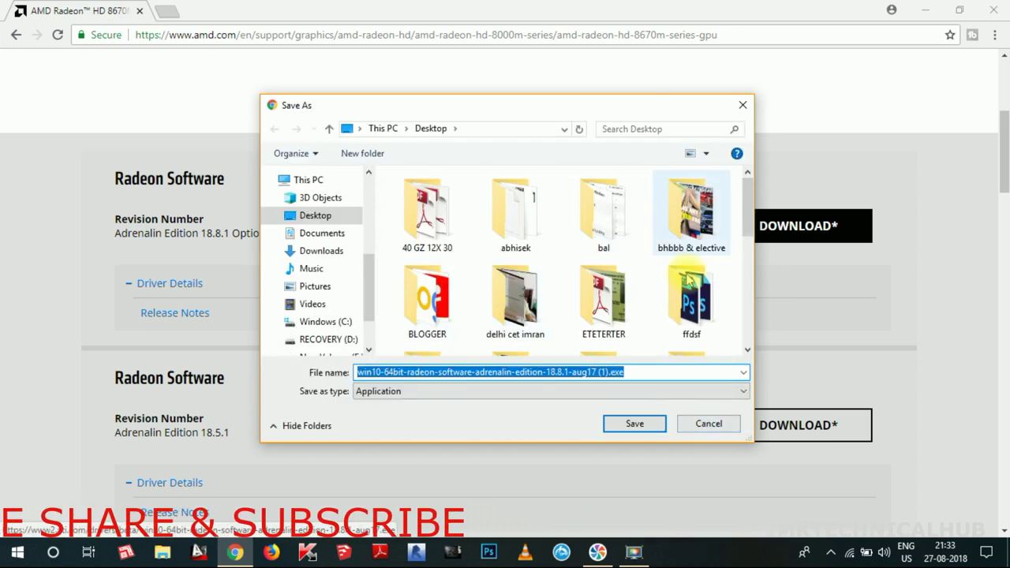
{"action": "left_click", "coordinate": [708, 424]}
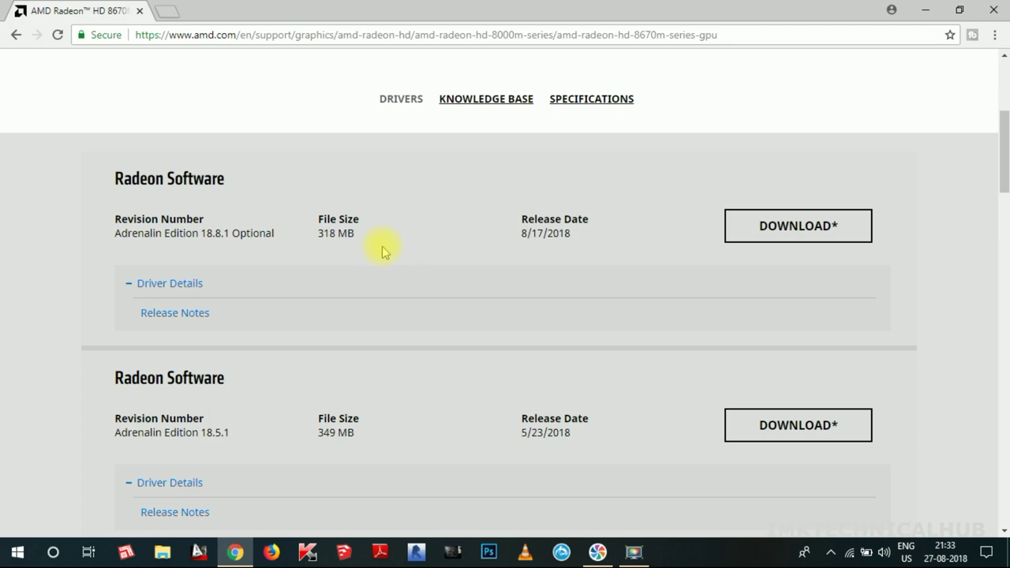
Minimize Chrome and move the win10-64bit-radeon-software-adrenalin-edition-18.8.1-aug17.exe installer to the open middle area of the desktop.
{"action": "left_click", "coordinate": [932, 7]}
{"action": "left_click_drag", "start_coordinate": [207, 476], "coordinate": [588, 138]}
{"action": "right_click", "coordinate": [692, 129]}
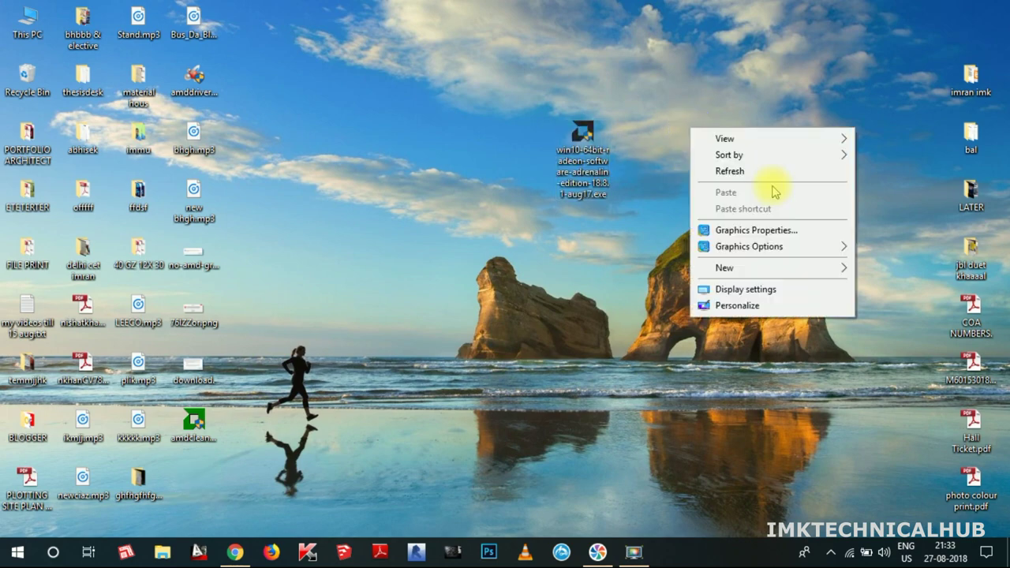
{"action": "left_click", "coordinate": [755, 170]}
{"action": "right_click", "coordinate": [697, 133]}
{"action": "left_click", "coordinate": [755, 172]}
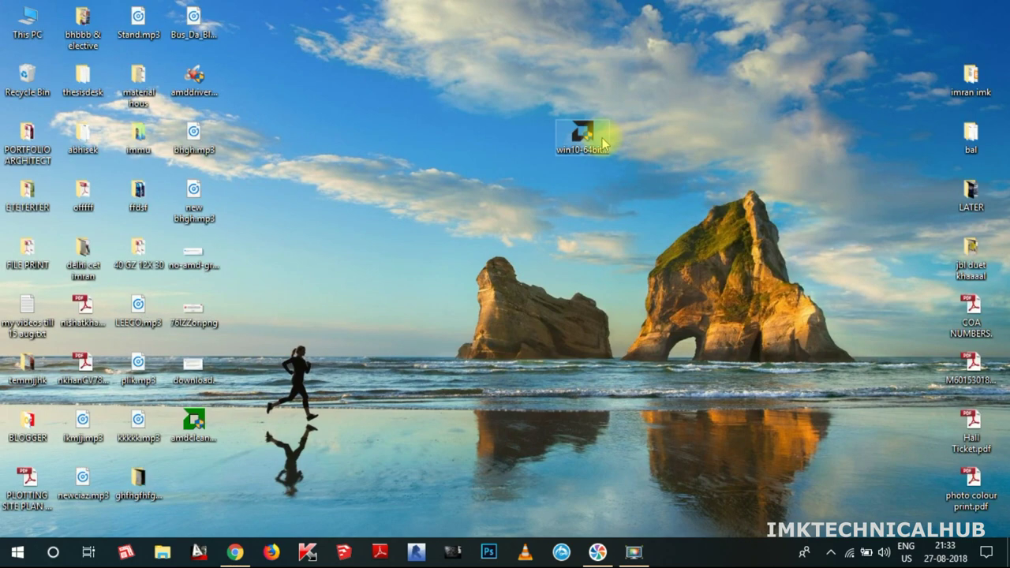
{"action": "right_click", "coordinate": [679, 125]}
{"action": "left_click", "coordinate": [763, 172]}
{"action": "right_click", "coordinate": [687, 128]}
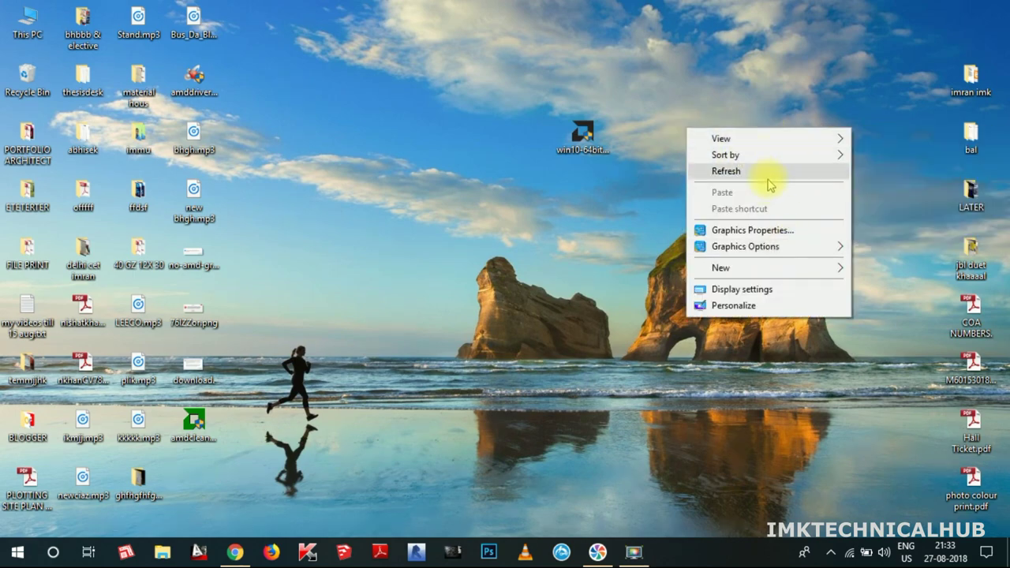
{"action": "mouse_move", "coordinate": [765, 145]}
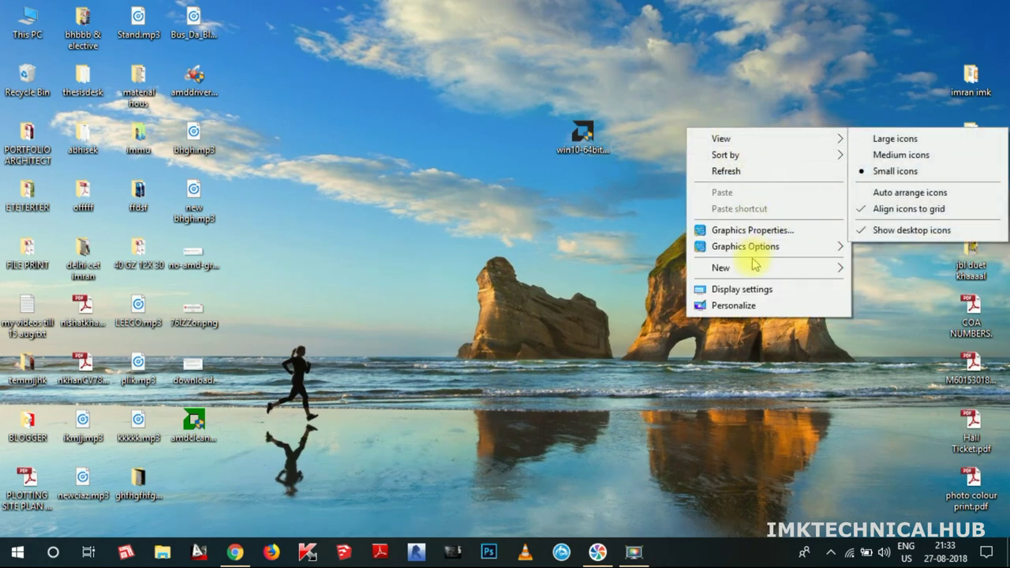
{"action": "left_click", "coordinate": [593, 210]}
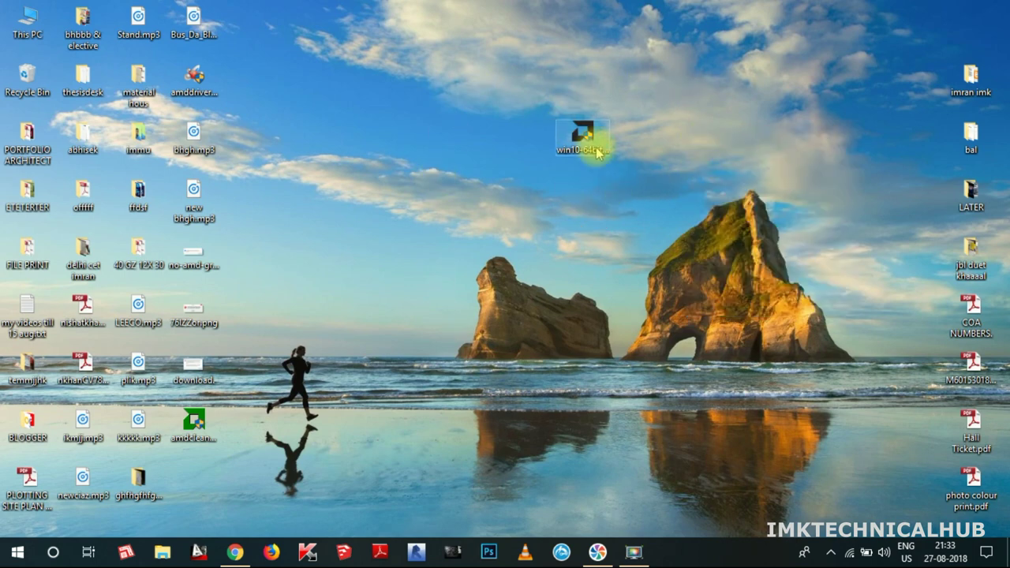
Run the win10-64bit-radeon-software-adrenalin-edition-18.8.1-aug17.exe installer on the desktop as administrator and allow it to make changes.
{"action": "mouse_move", "coordinate": [583, 149]}
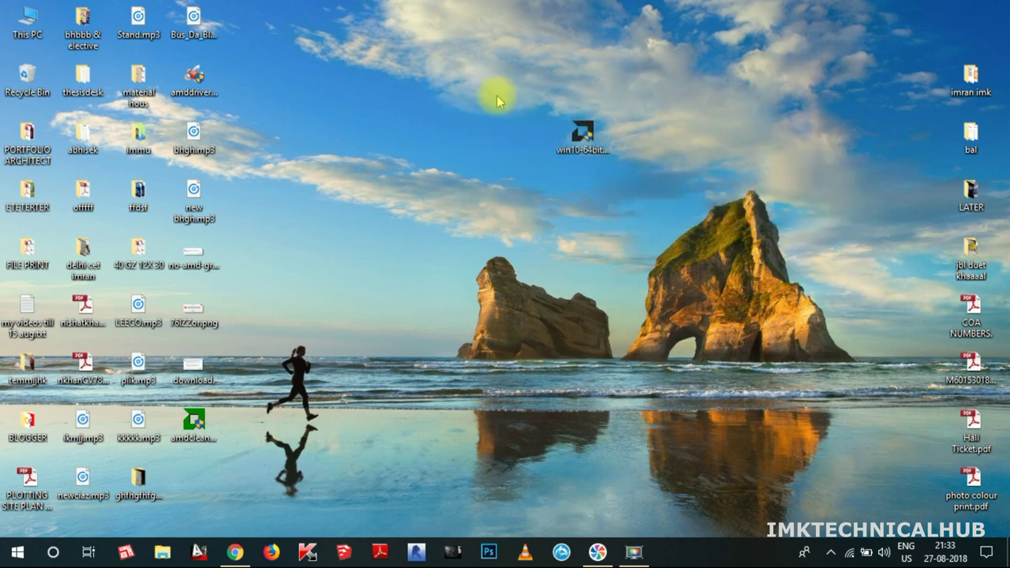
{"action": "right_click", "coordinate": [581, 150]}
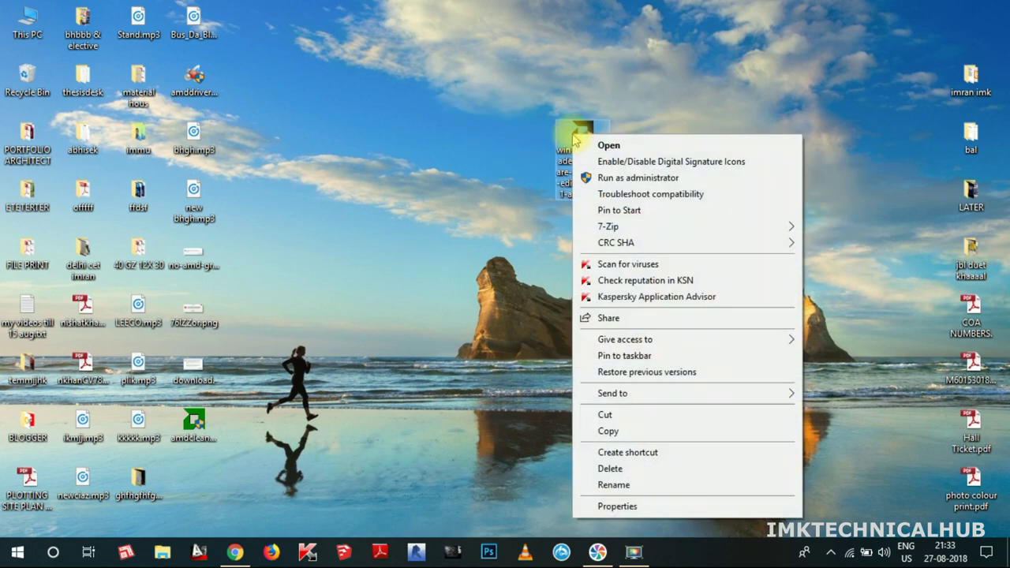
{"action": "left_click", "coordinate": [617, 181]}
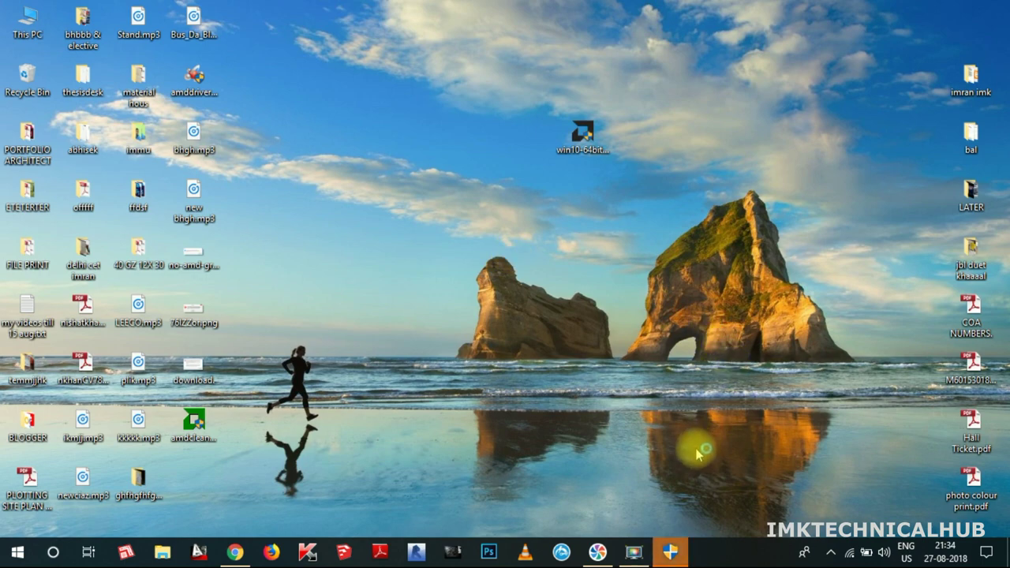
{"action": "mouse_move", "coordinate": [673, 559]}
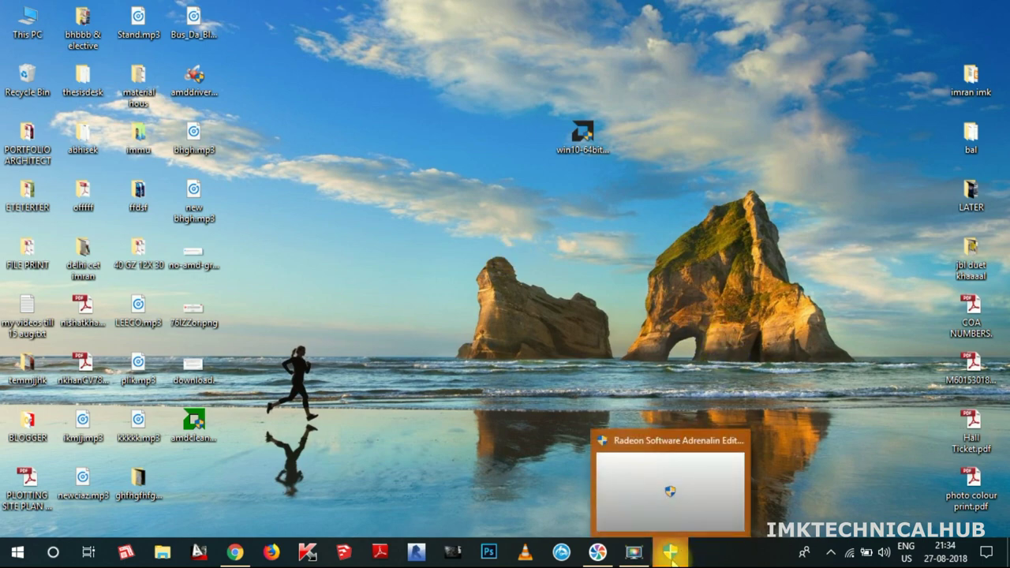
{"action": "left_click", "coordinate": [677, 502]}
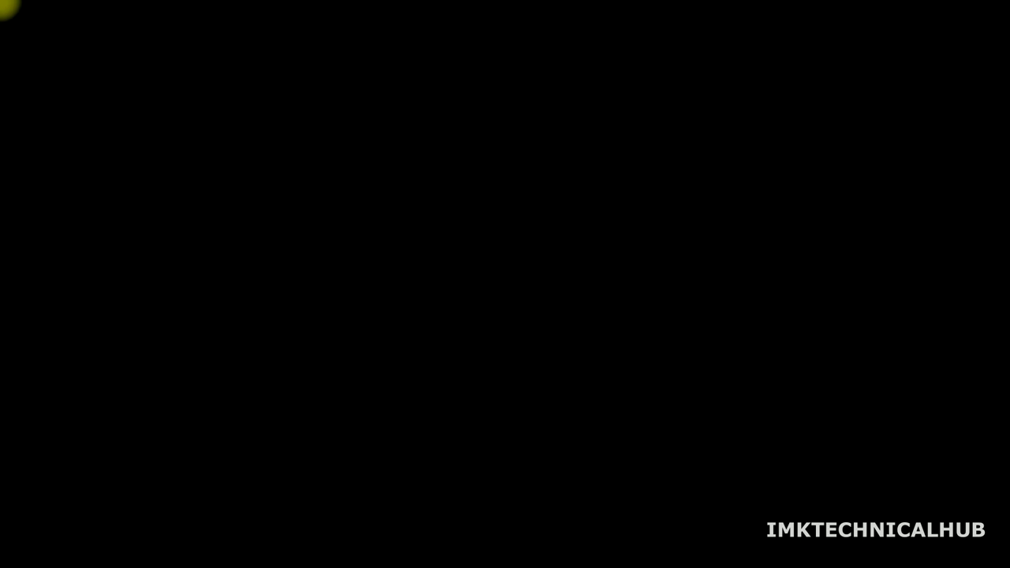
{"action": "left_click", "coordinate": [436, 387]}
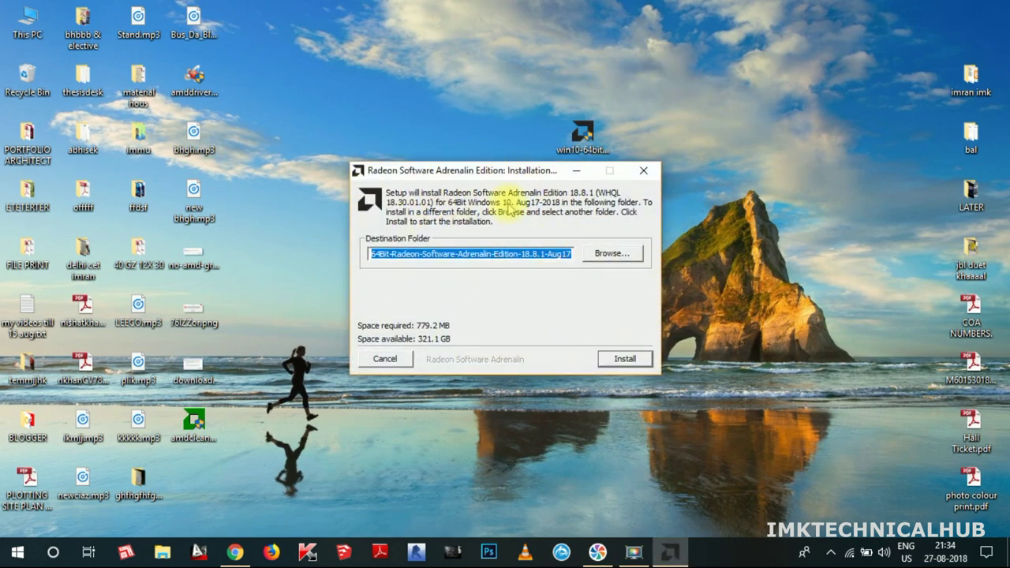
Extract the Radeon Software Adrenalin Edition 18.8.1 setup files into the default destination folder and show the extraction details.
{"action": "left_click_drag", "start_coordinate": [448, 178], "coordinate": [380, 140]}
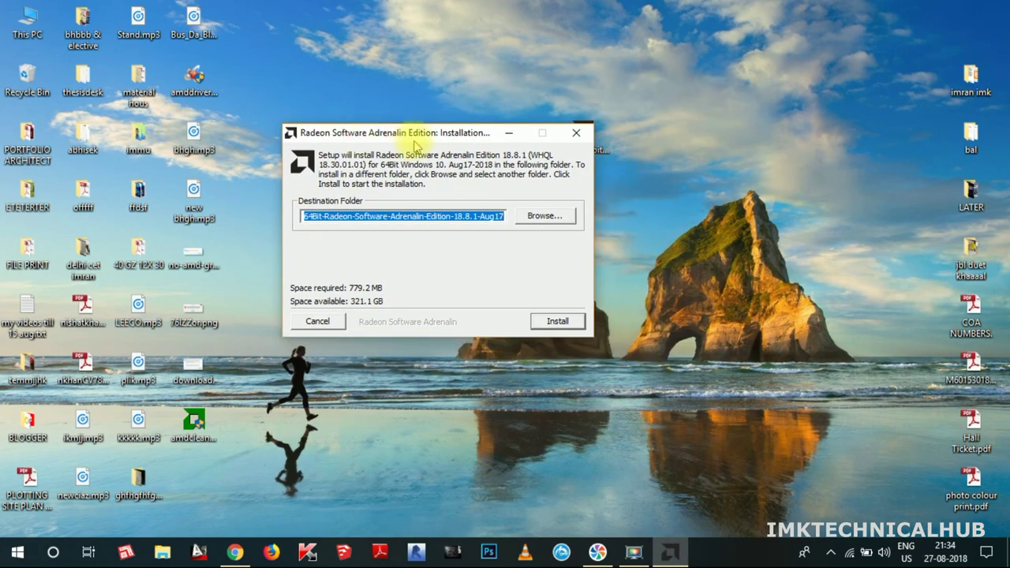
{"action": "left_click", "coordinate": [555, 324]}
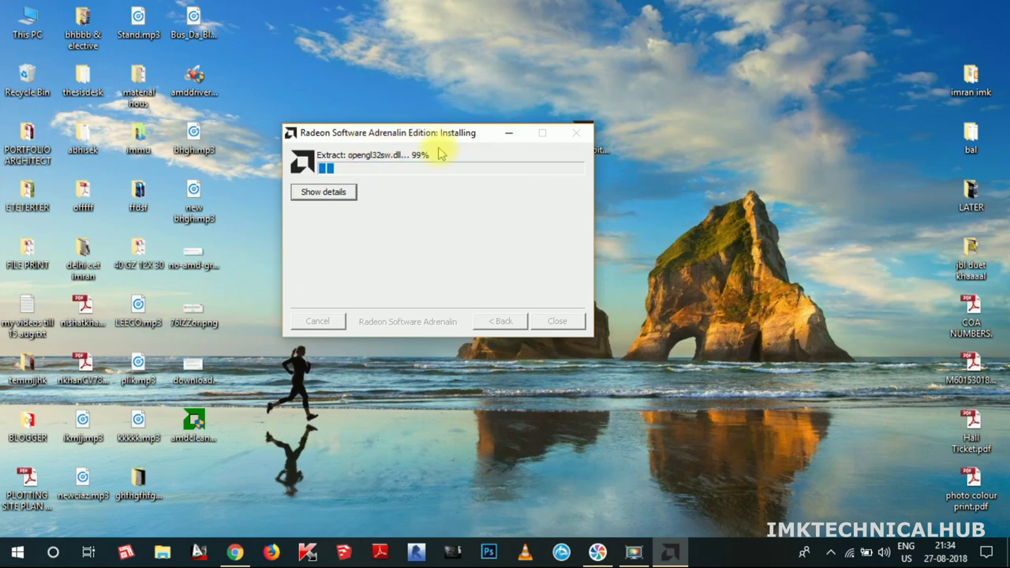
{"action": "left_click", "coordinate": [340, 194]}
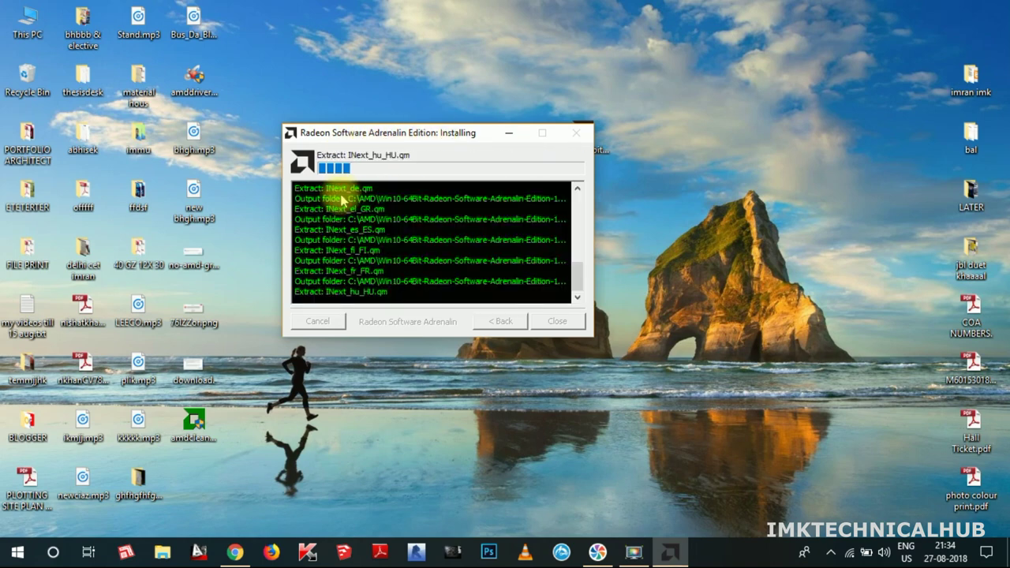
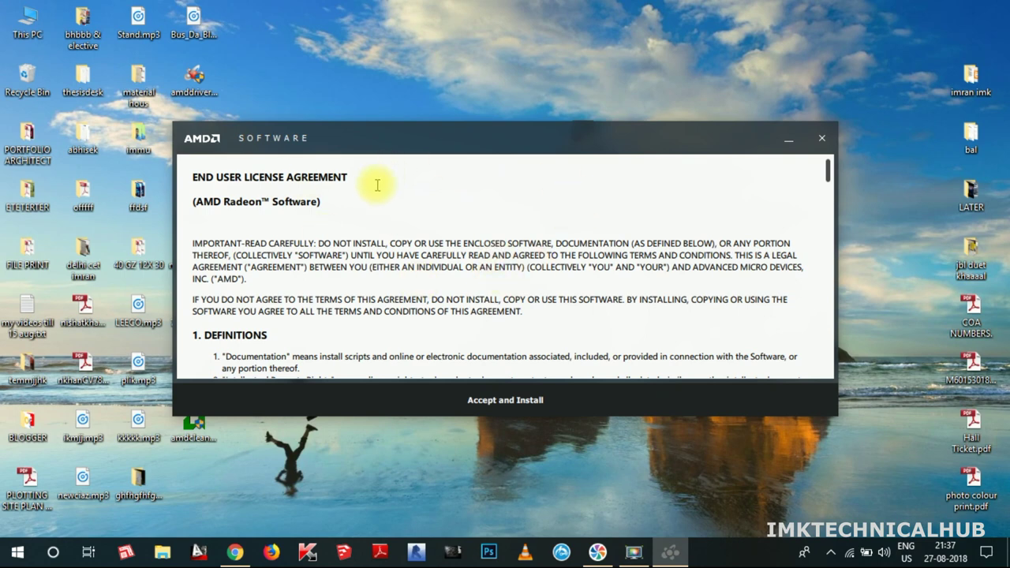
Read through the AMD Radeon Software End User License Agreement to its end and accept it.
{"action": "scroll", "coordinate": [480, 282], "scroll_direction": "down", "scroll_amount": 1}
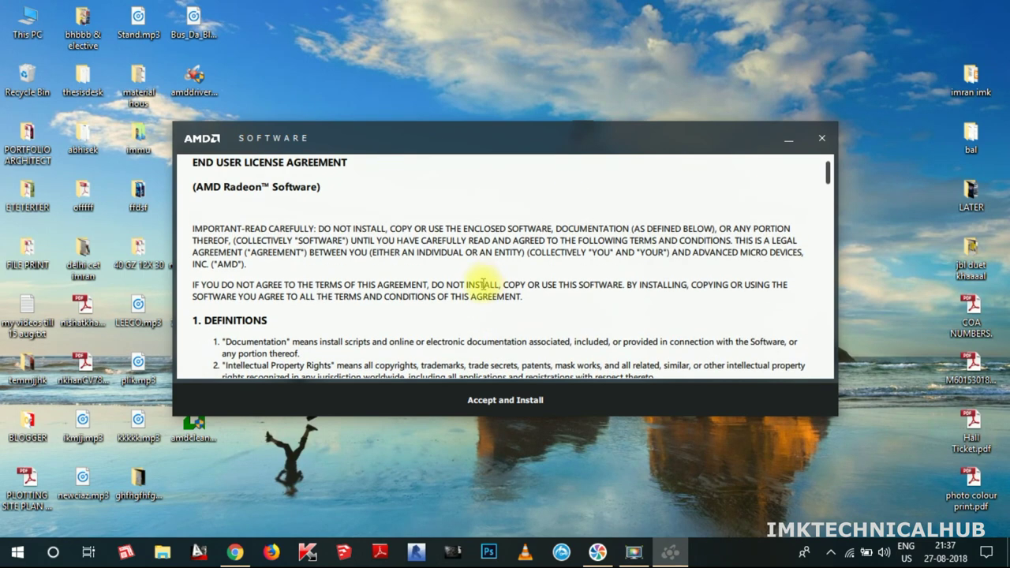
{"action": "scroll", "coordinate": [331, 276], "scroll_direction": "down", "scroll_amount": 1}
{"action": "scroll", "coordinate": [395, 276], "scroll_direction": "up", "scroll_amount": 2}
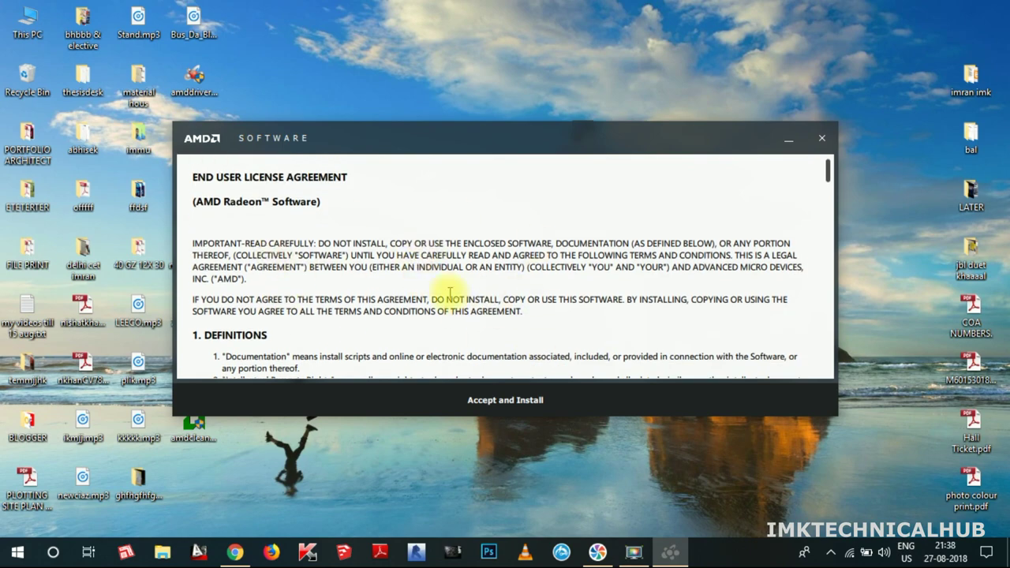
{"action": "scroll", "coordinate": [331, 257], "scroll_direction": "down", "scroll_amount": 5}
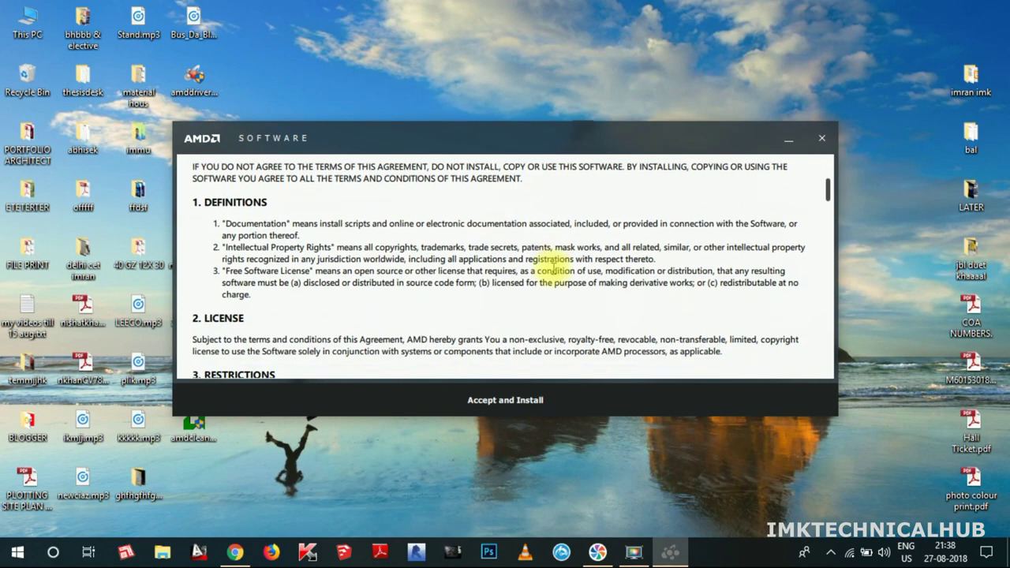
{"action": "scroll", "coordinate": [489, 272], "scroll_direction": "down", "scroll_amount": 4}
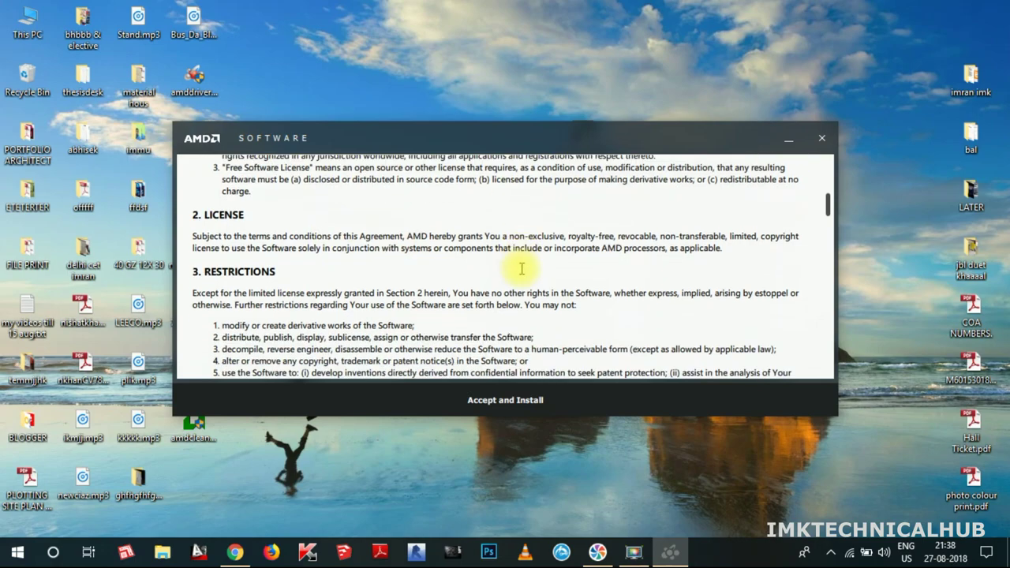
{"action": "scroll", "coordinate": [558, 292], "scroll_direction": "down", "scroll_amount": 10}
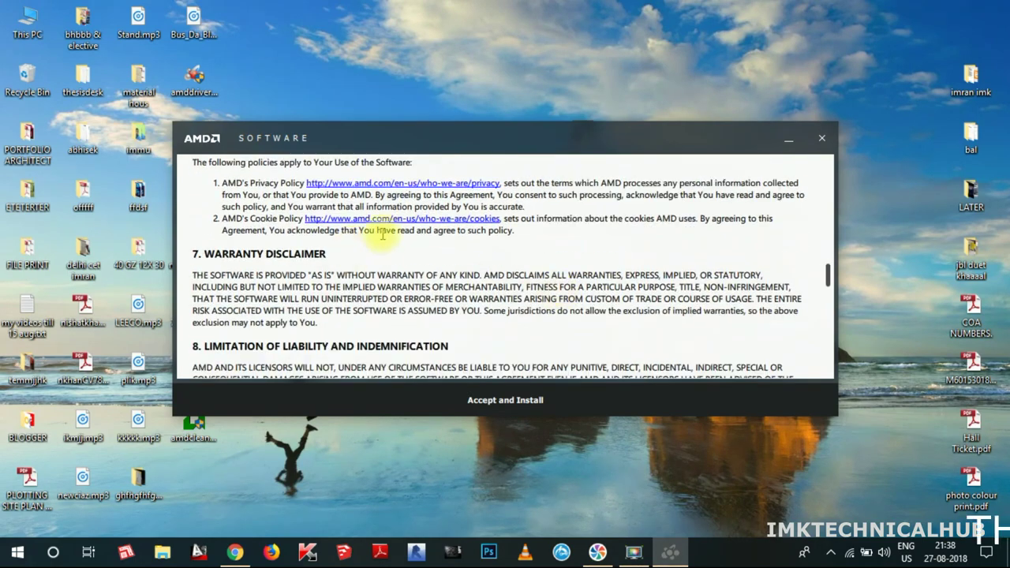
{"action": "scroll", "coordinate": [597, 263], "scroll_direction": "down", "scroll_amount": 15}
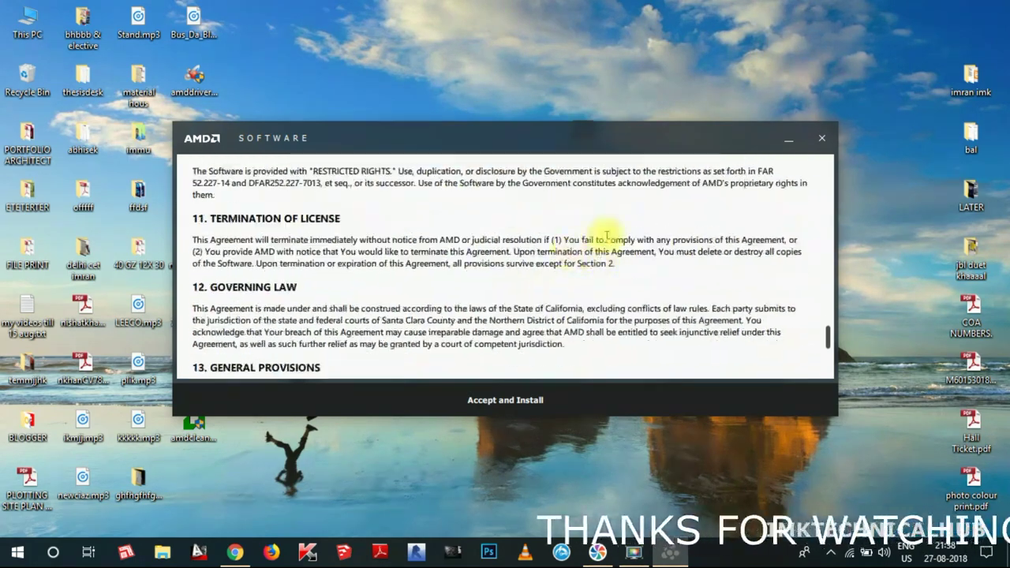
{"action": "scroll", "coordinate": [659, 247], "scroll_direction": "down", "scroll_amount": 2}
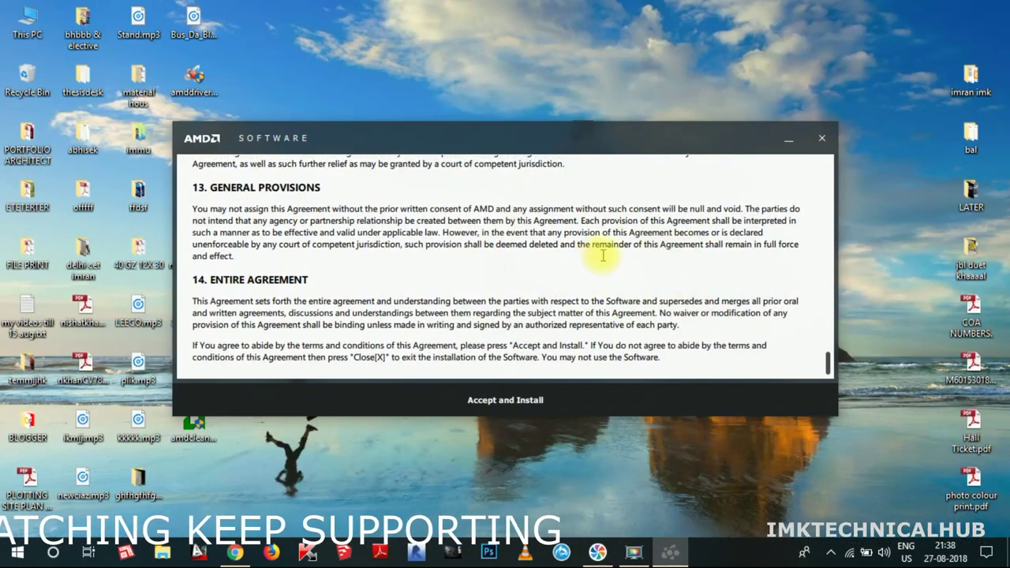
{"action": "left_click", "coordinate": [516, 407]}
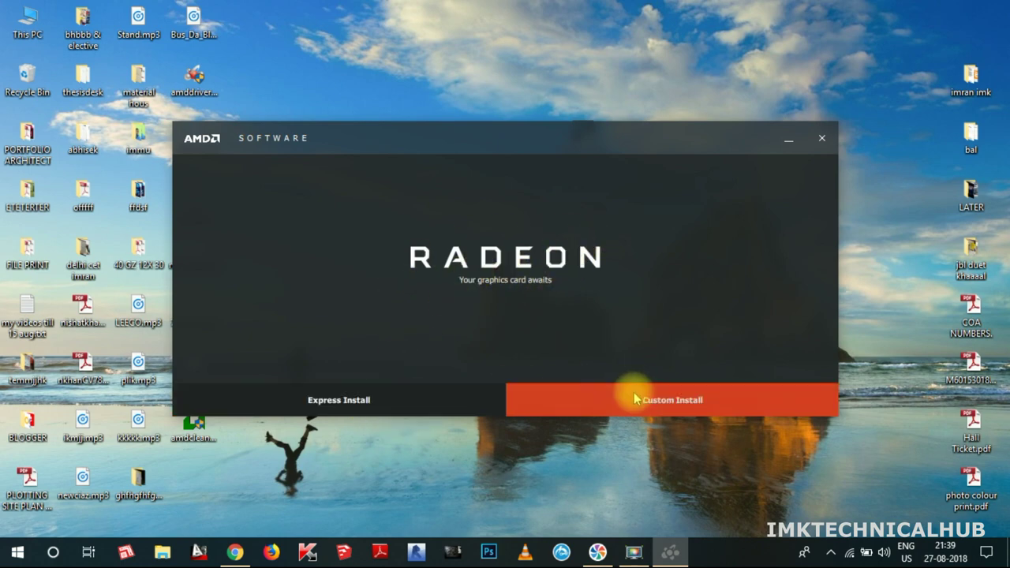
Start a Custom Install with AMD Display Driver, AMD Problem Report Wizard and AMD Settings all selected.
{"action": "left_click", "coordinate": [681, 406]}
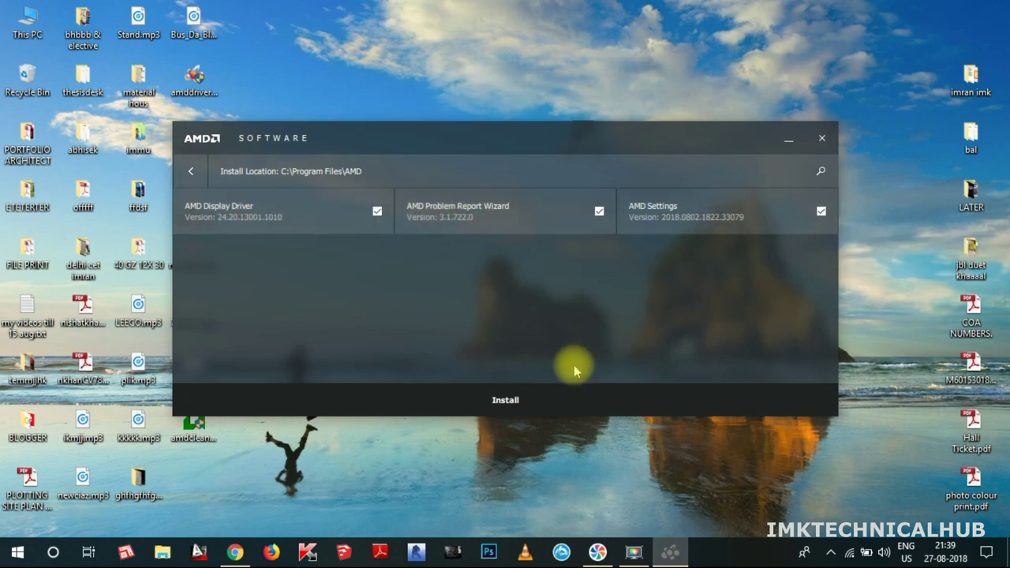
{"action": "left_click", "coordinate": [510, 405]}
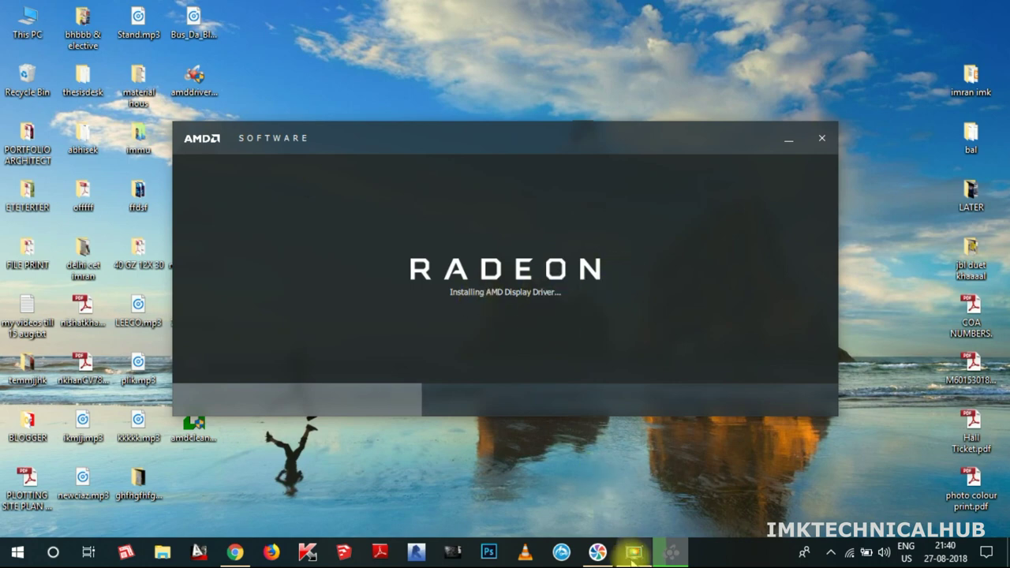
{"action": "mouse_move", "coordinate": [634, 555]}
{"action": "left_click", "coordinate": [643, 514]}
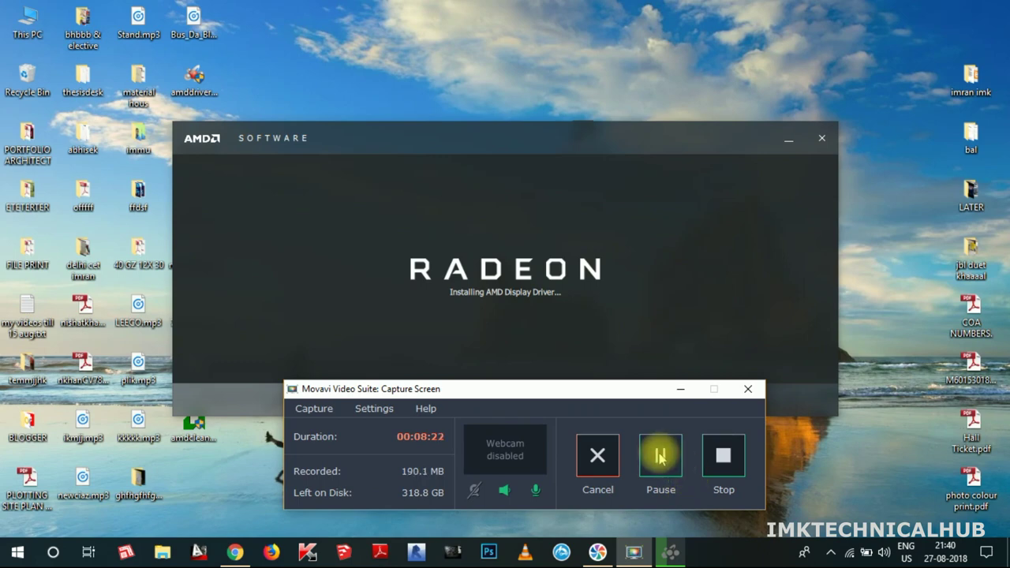
{"action": "left_click", "coordinate": [680, 389]}
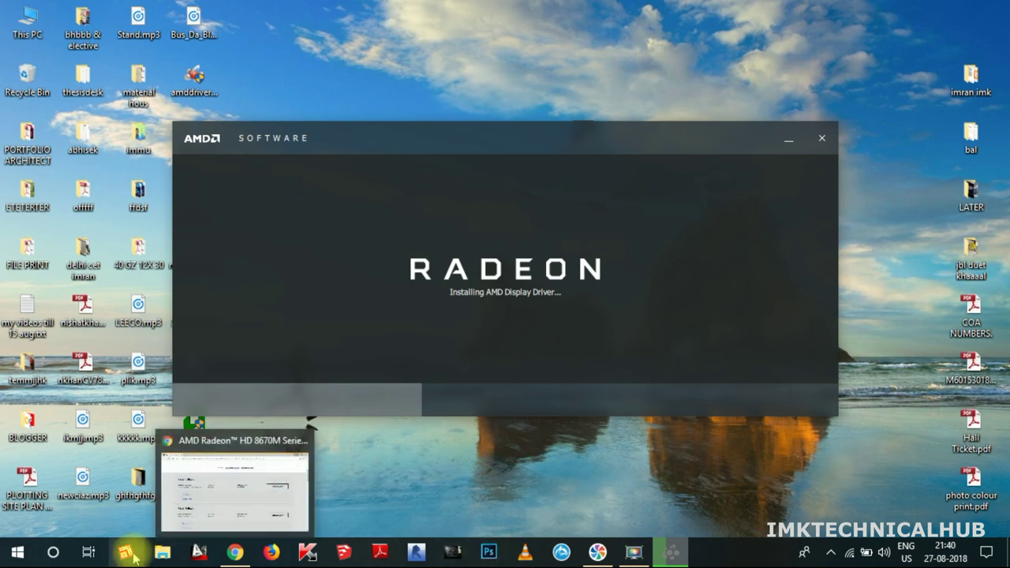
{"action": "mouse_move", "coordinate": [645, 415]}
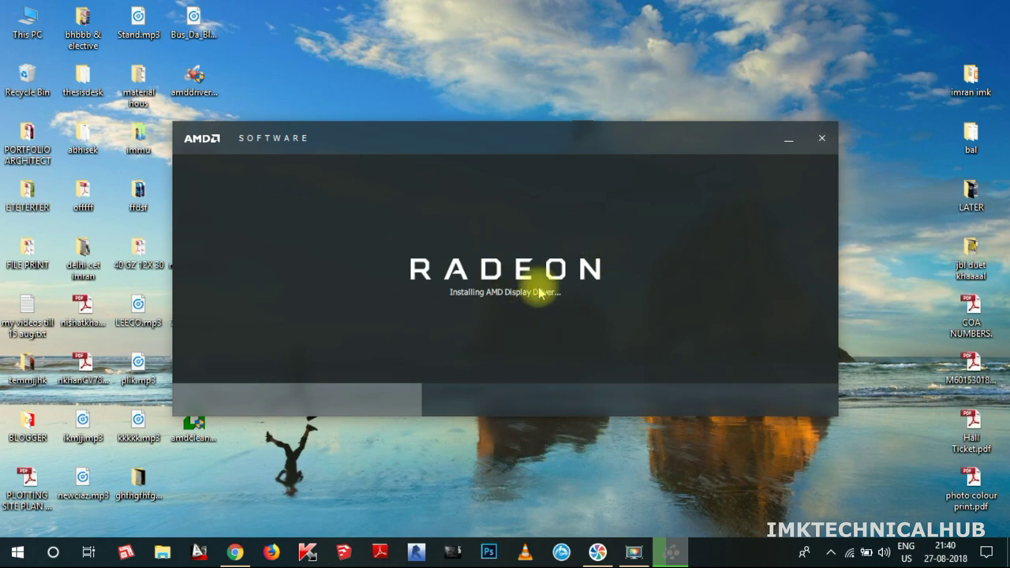
{"action": "mouse_move", "coordinate": [628, 562]}
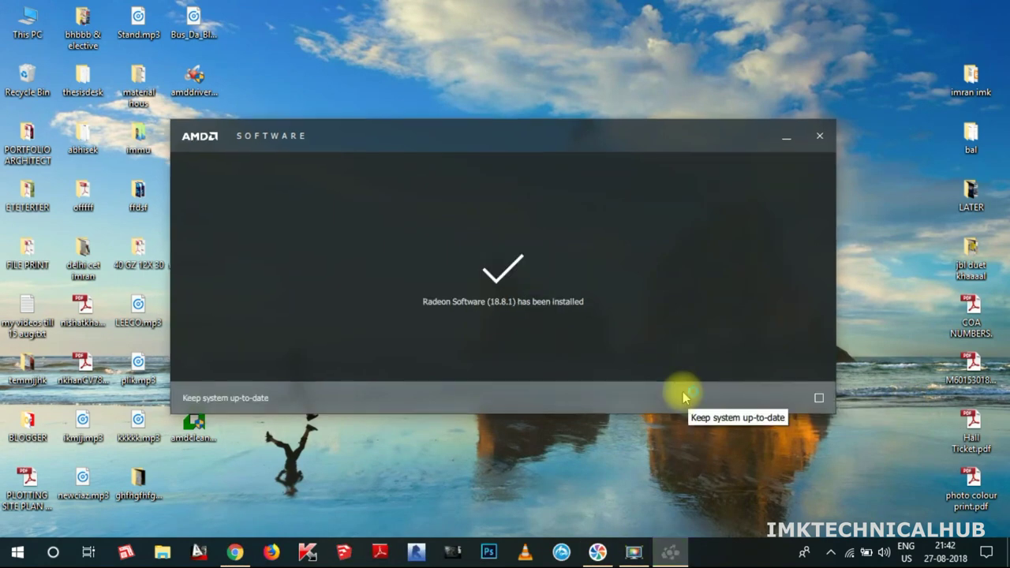
Toggle the Keep system up-to-date option on the installer's completion screen.
{"action": "left_click", "coordinate": [722, 395]}
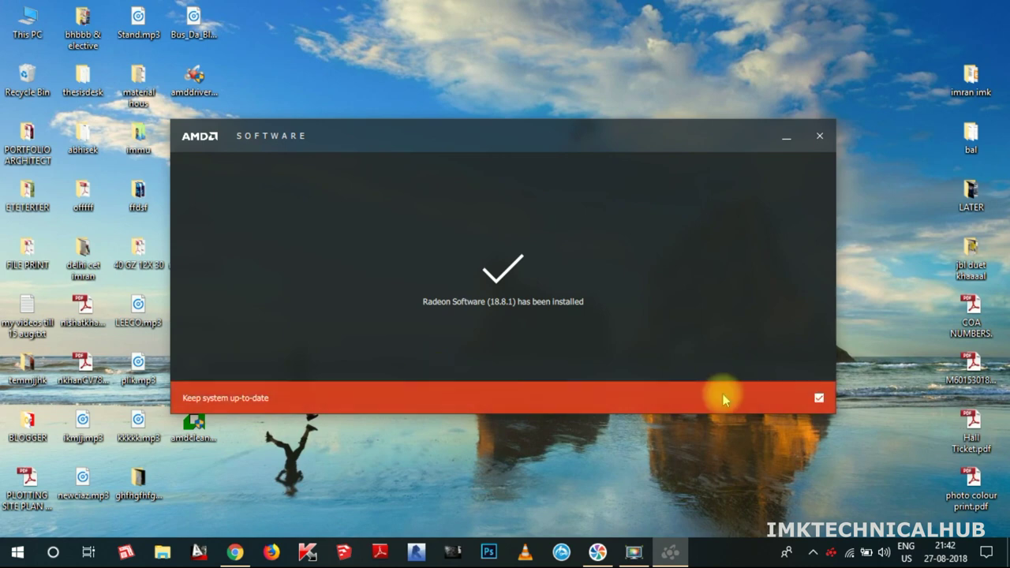
{"action": "left_click", "coordinate": [819, 399]}
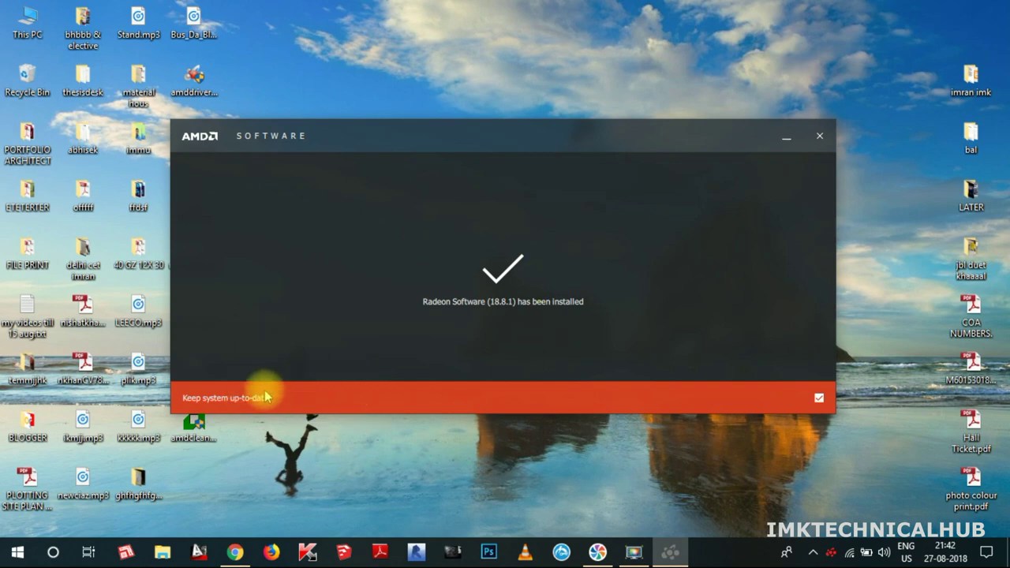
{"action": "left_click", "coordinate": [819, 398]}
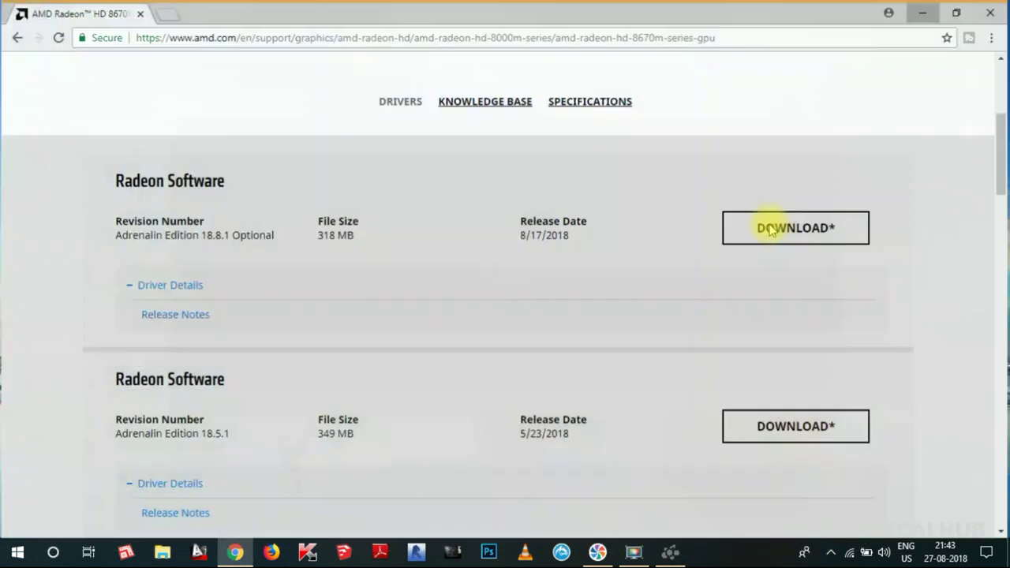
Minimize Chrome with the AMD Driver Installed page and refresh the desktop twice.
{"action": "left_click", "coordinate": [763, 227]}
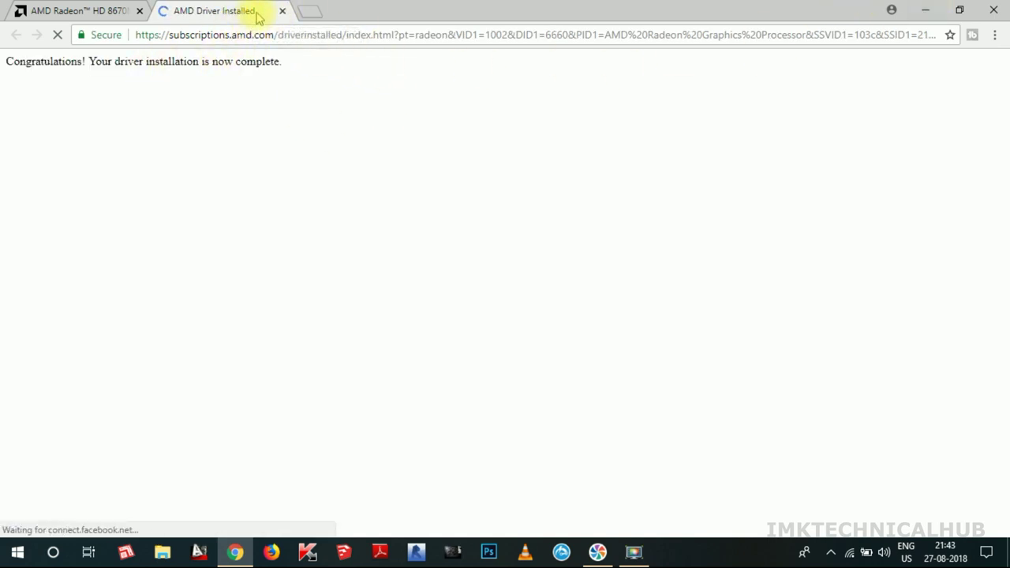
{"action": "left_click", "coordinate": [924, 10]}
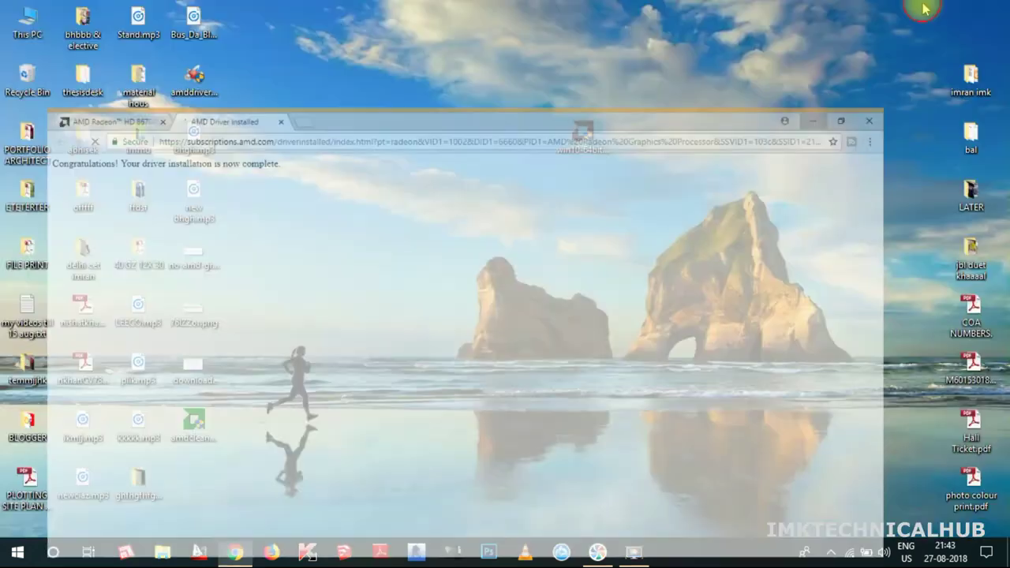
{"action": "right_click", "coordinate": [652, 202]}
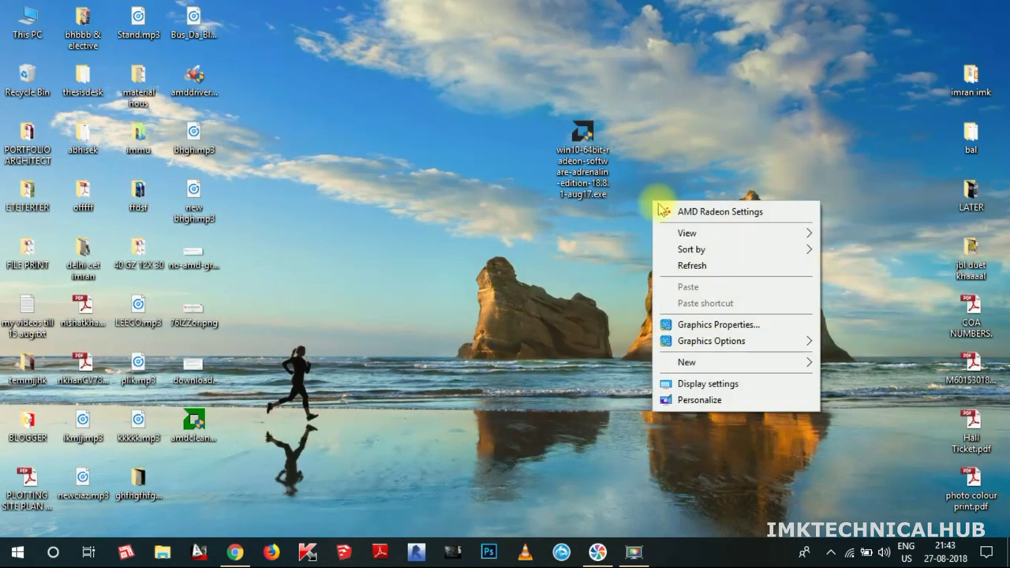
{"action": "left_click", "coordinate": [706, 263]}
{"action": "right_click", "coordinate": [699, 200]}
{"action": "left_click", "coordinate": [742, 263]}
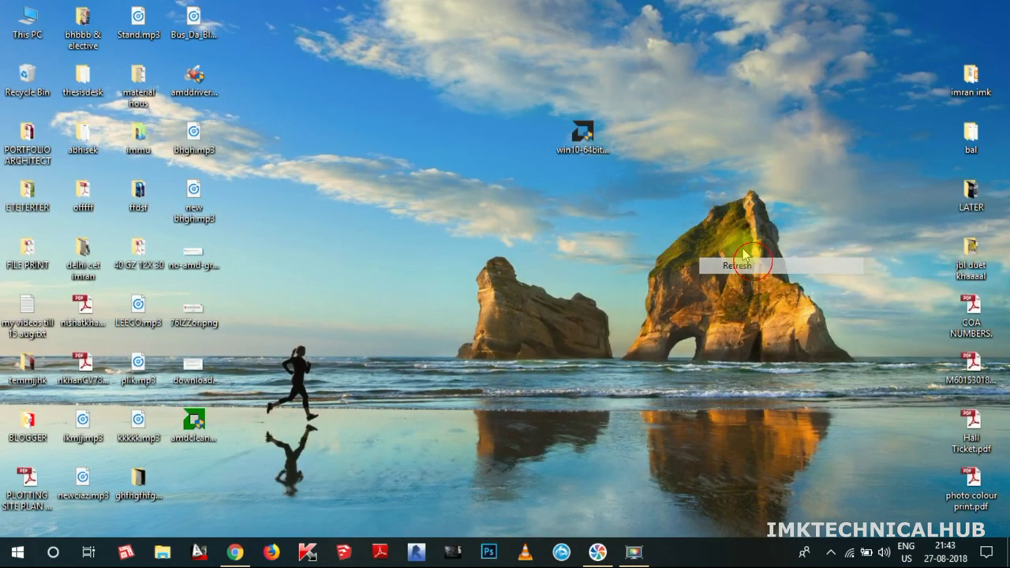
Refresh the desktop and open AMD Radeon Settings.
{"action": "right_click", "coordinate": [699, 188]}
{"action": "left_click", "coordinate": [756, 253]}
{"action": "right_click", "coordinate": [690, 190]}
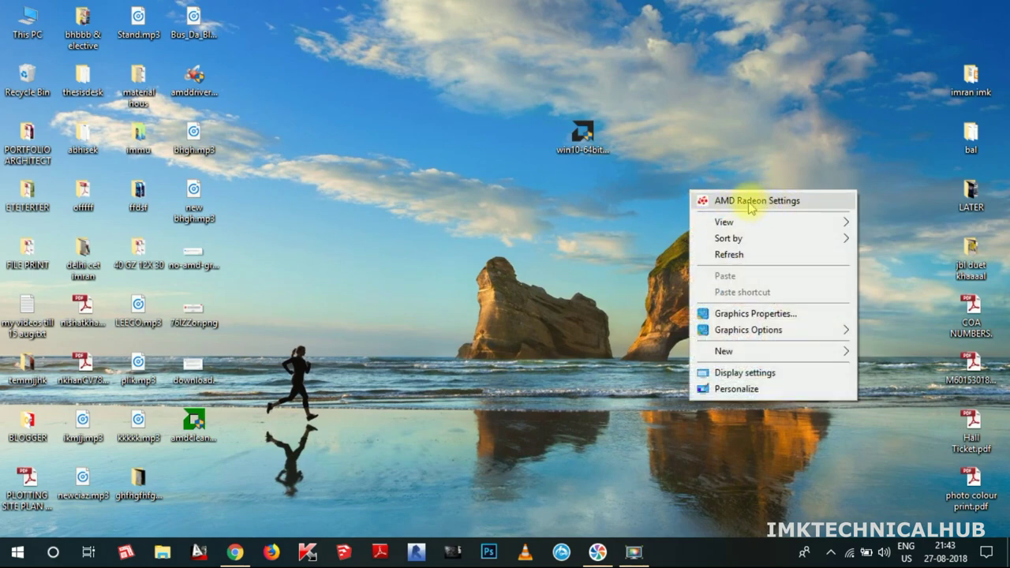
{"action": "left_click", "coordinate": [751, 204]}
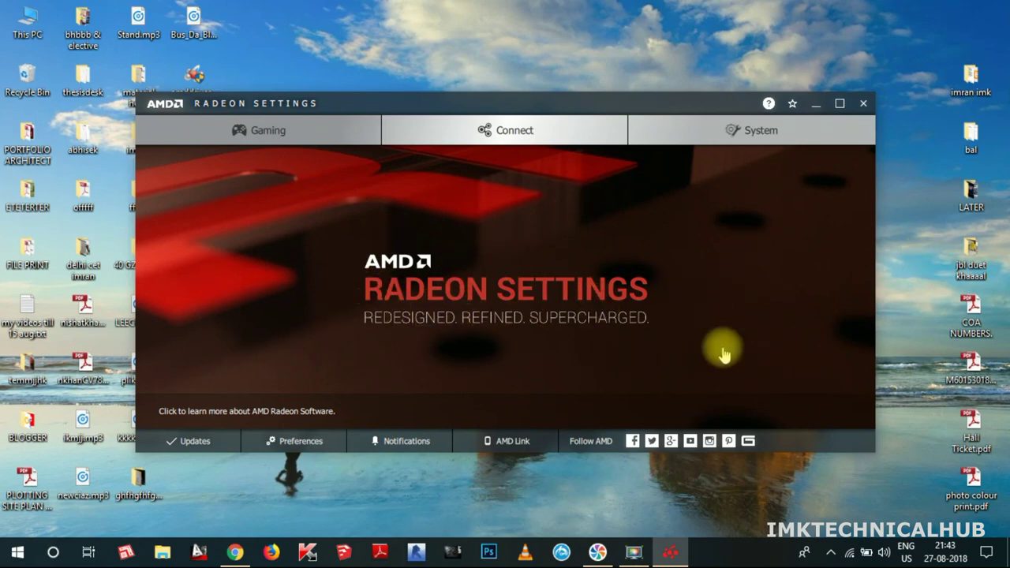
Review the System section's Overview, Hardware, Switchable Graphics and Software pages in Radeon Settings.
{"action": "left_click", "coordinate": [491, 136]}
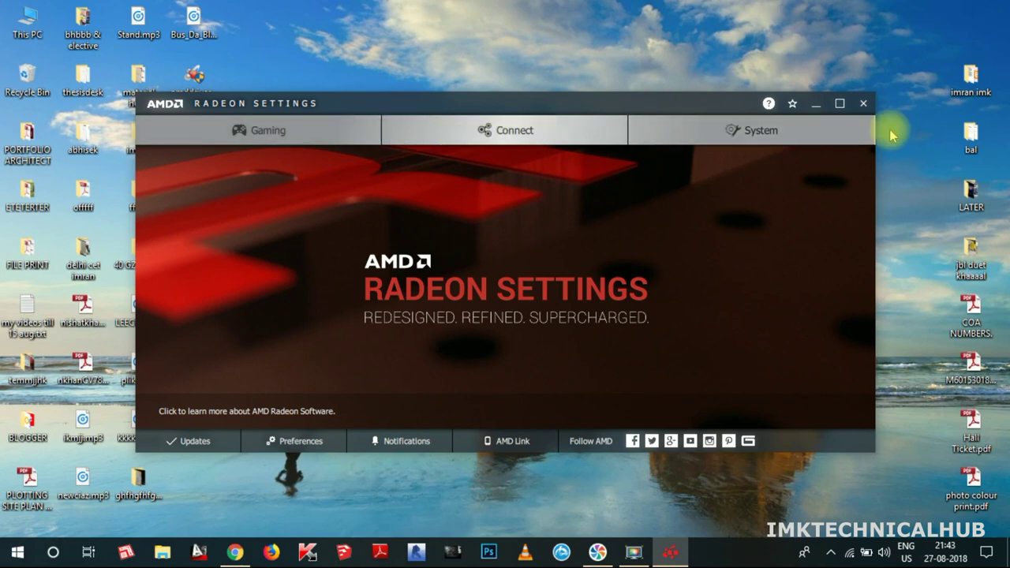
{"action": "left_click", "coordinate": [803, 132]}
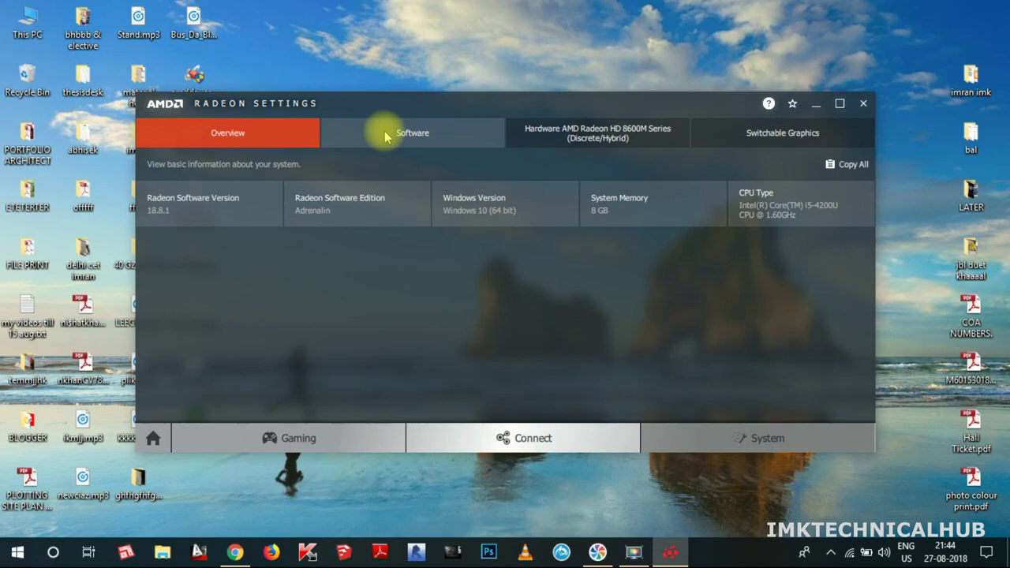
{"action": "left_click", "coordinate": [636, 135]}
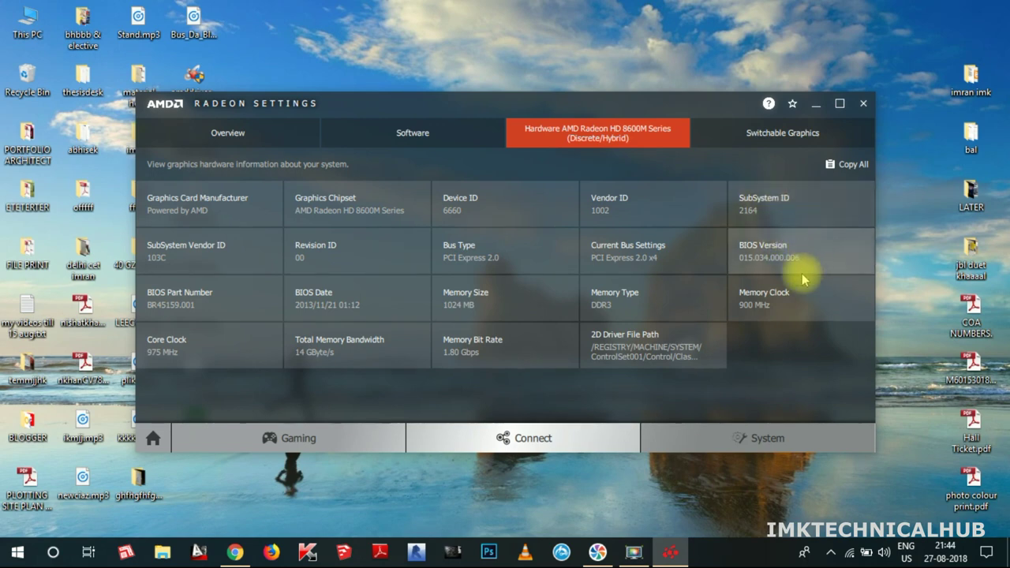
{"action": "left_click", "coordinate": [778, 136]}
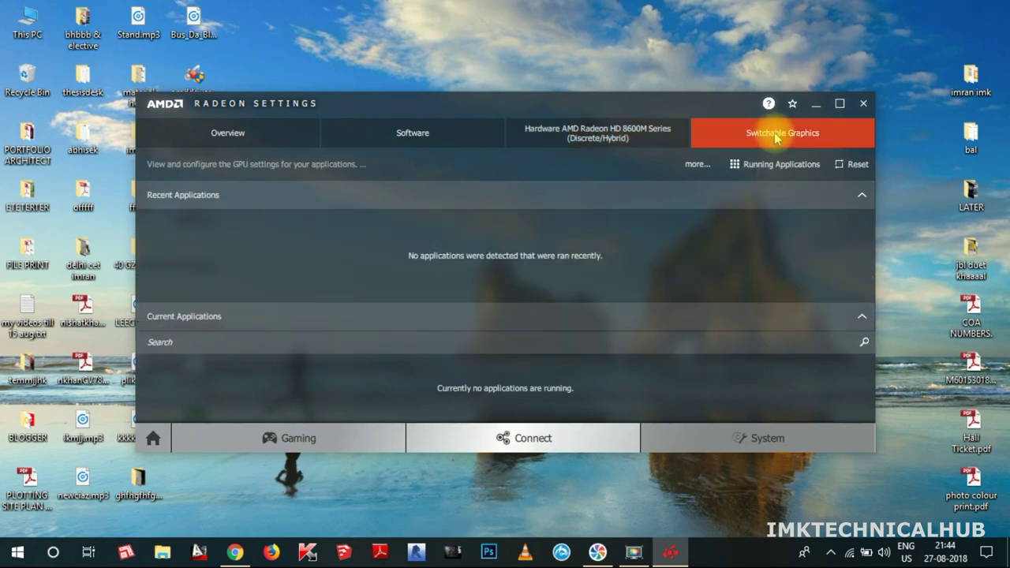
{"action": "left_click", "coordinate": [394, 133]}
{"action": "left_click", "coordinate": [311, 133]}
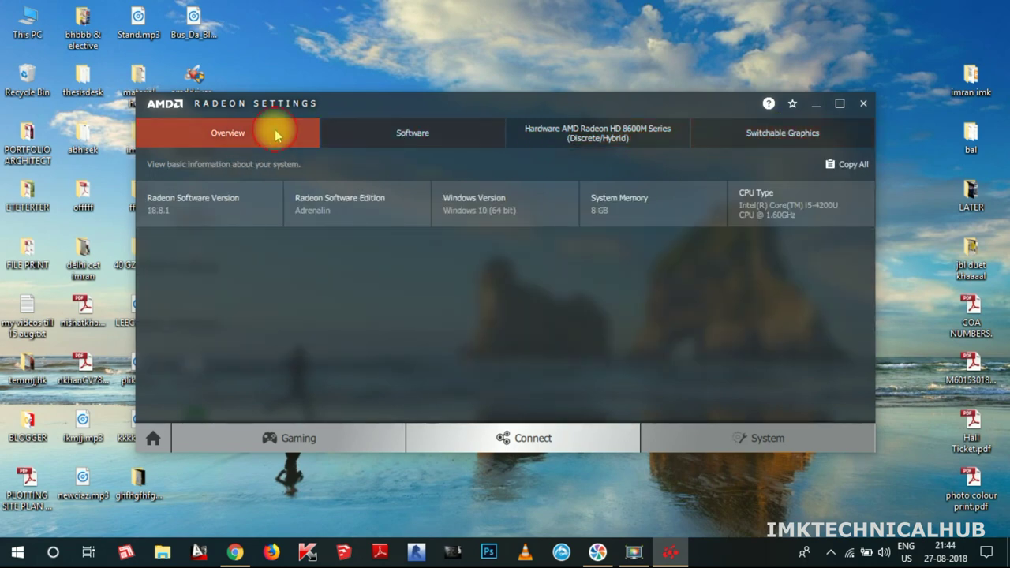
Start adding an application to the Gaming profiles by browsing for its executable.
{"action": "left_click", "coordinate": [304, 437]}
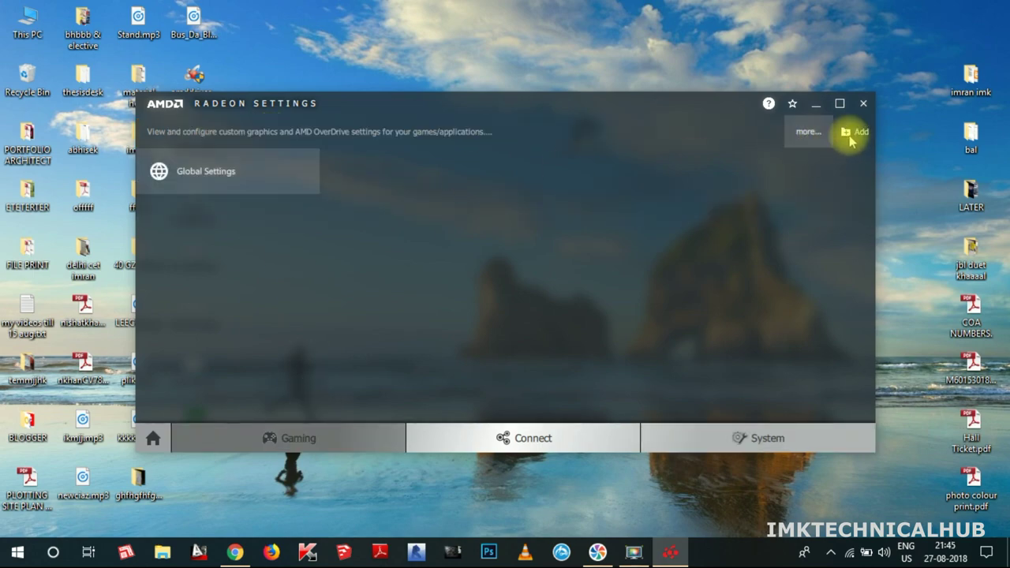
{"action": "left_click", "coordinate": [152, 436]}
{"action": "left_click", "coordinate": [259, 134]}
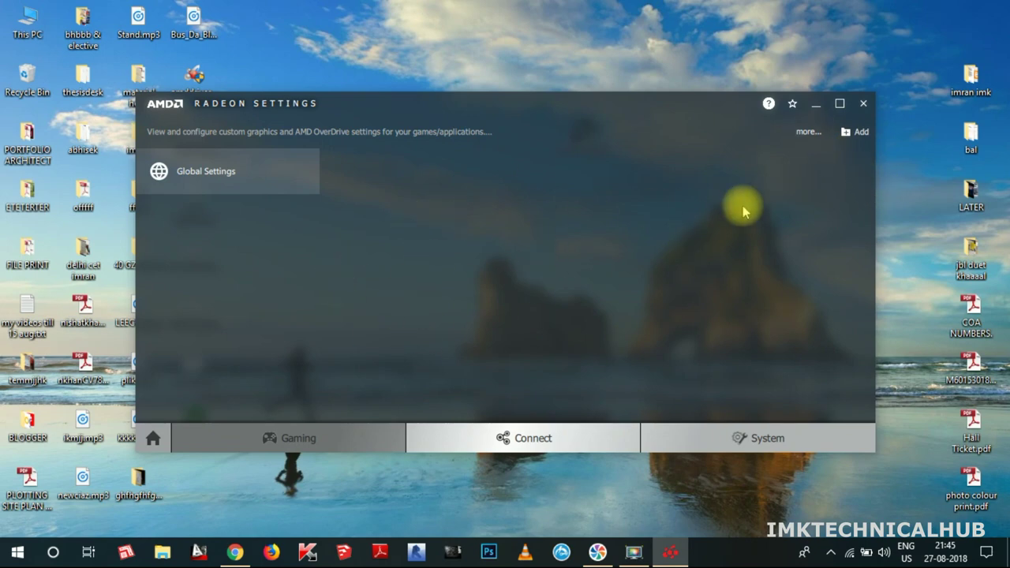
{"action": "left_click", "coordinate": [854, 134]}
{"action": "left_click", "coordinate": [853, 160]}
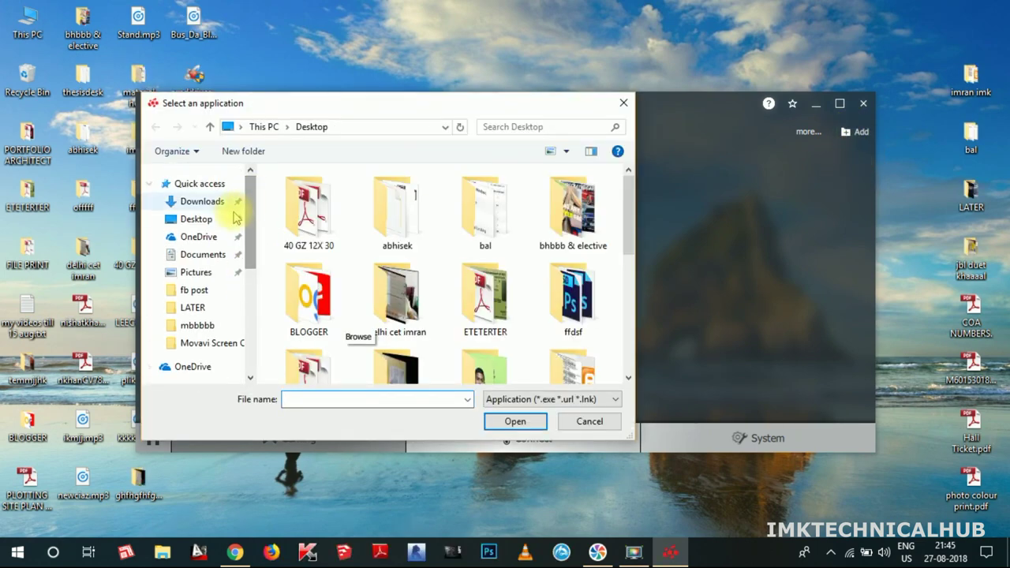
Add SketchUp.exe from C:\Program Files\SketchUp\SketchUp 2015 as a Gaming profile.
{"action": "left_click_drag", "start_coordinate": [254, 237], "coordinate": [251, 316]}
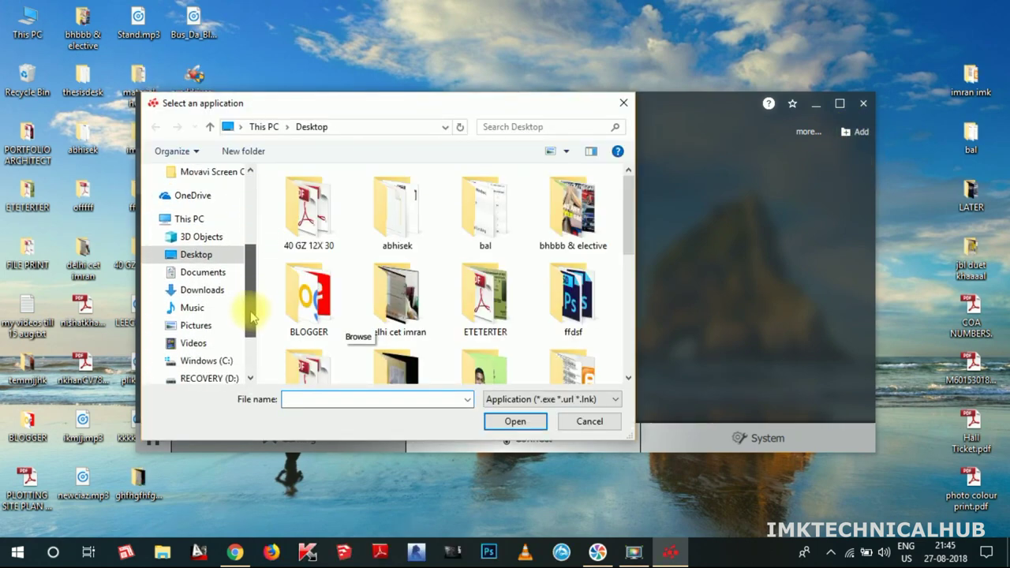
{"action": "left_click", "coordinate": [199, 361]}
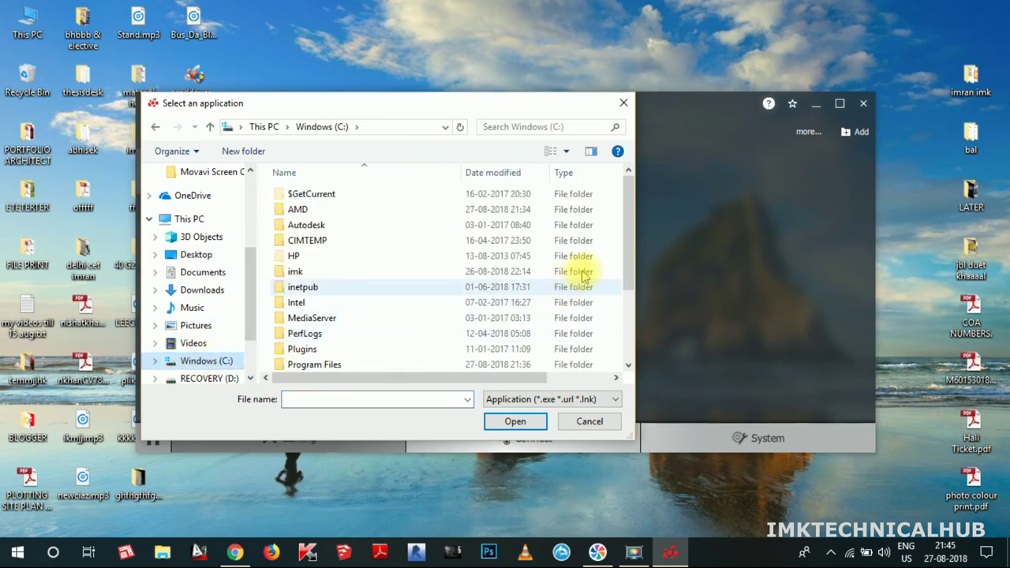
{"action": "double_click", "coordinate": [331, 364]}
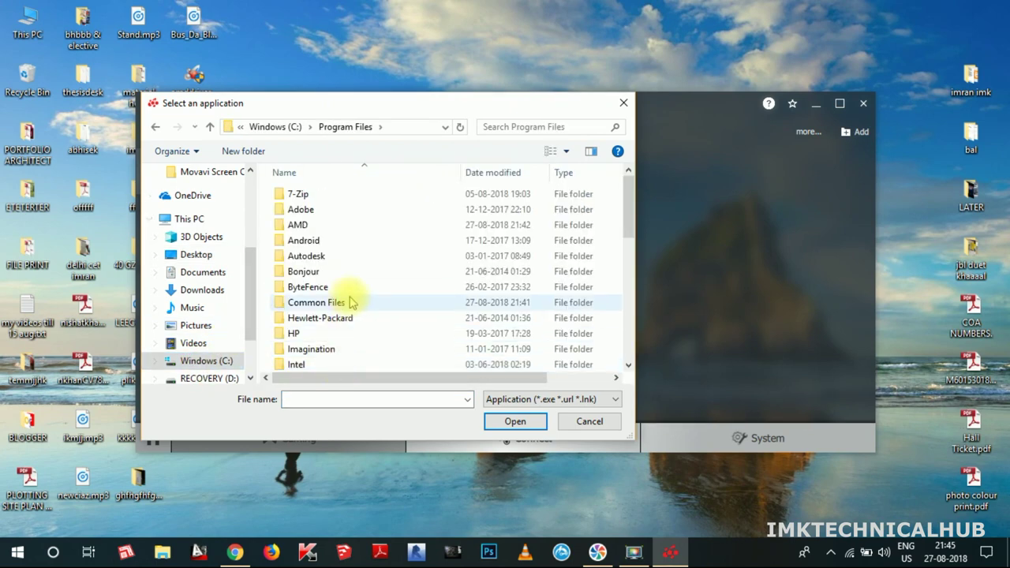
{"action": "left_click_drag", "start_coordinate": [631, 207], "coordinate": [638, 266]}
{"action": "double_click", "coordinate": [348, 325]}
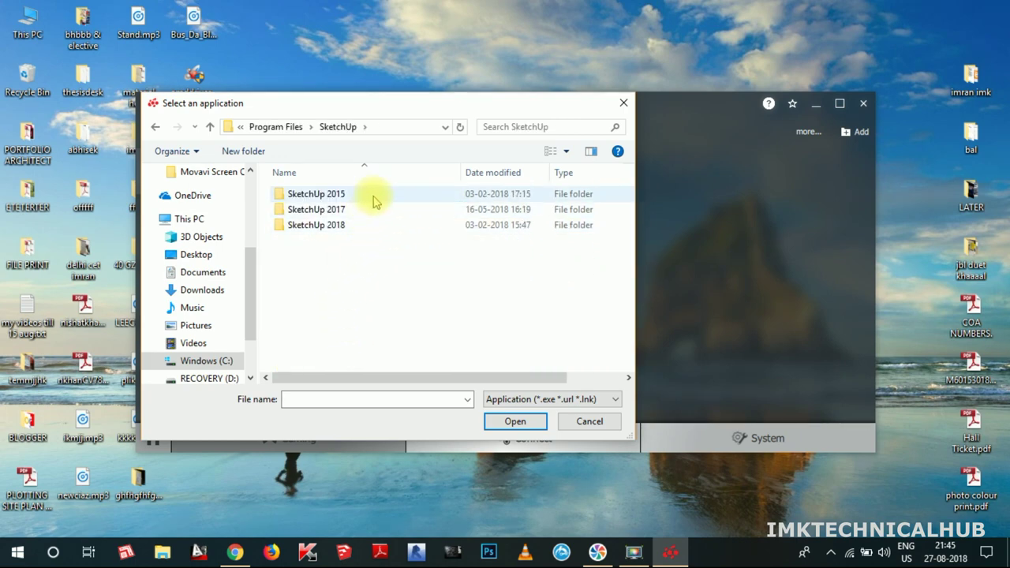
{"action": "double_click", "coordinate": [371, 196]}
{"action": "left_click_drag", "start_coordinate": [625, 247], "coordinate": [621, 361]}
{"action": "left_click", "coordinate": [365, 362]}
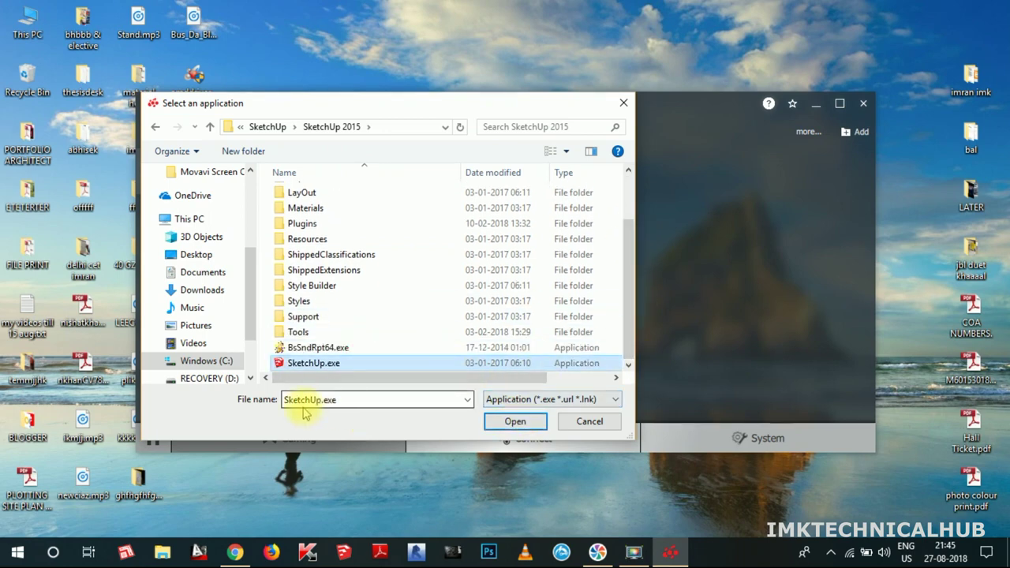
{"action": "left_click", "coordinate": [514, 421]}
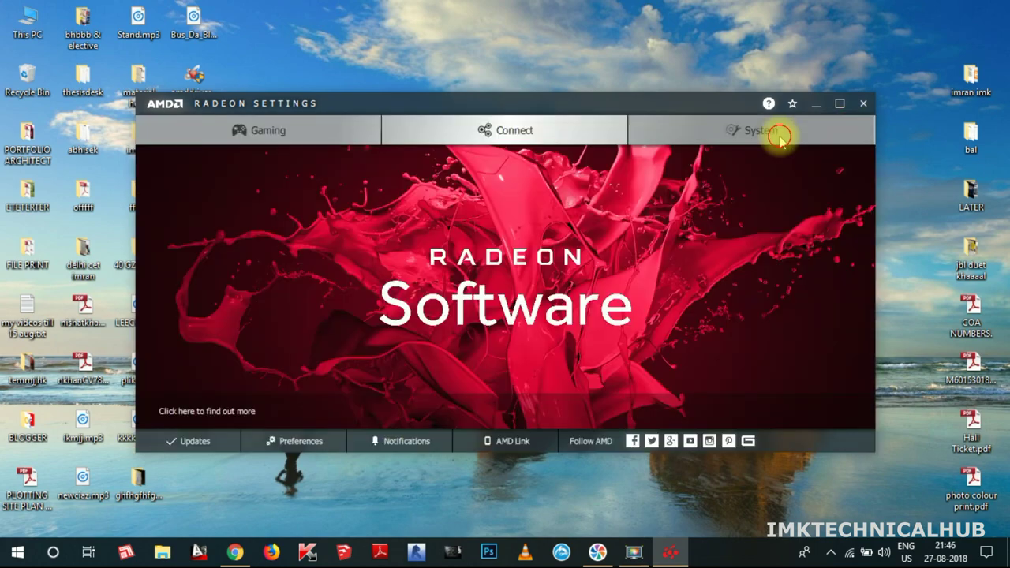
Check the basic system information again, return to the home page and close Radeon Settings.
{"action": "left_click", "coordinate": [778, 135]}
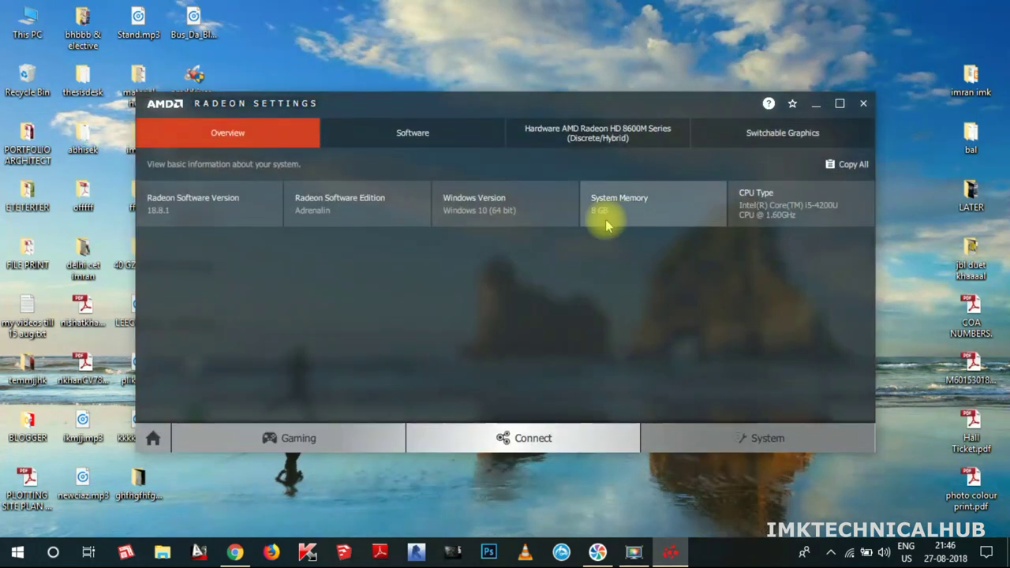
{"action": "left_click", "coordinate": [156, 435]}
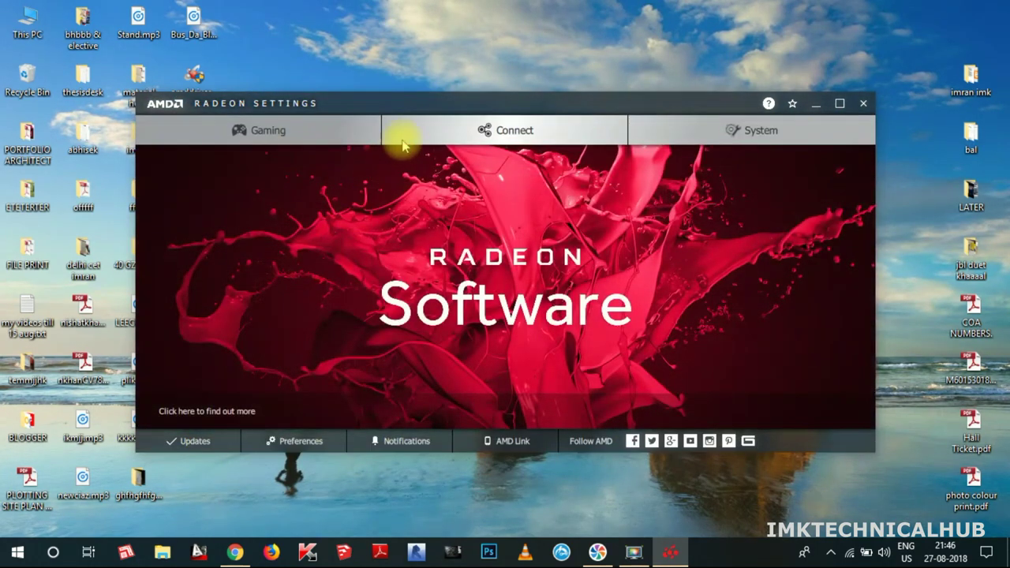
{"action": "key", "text": "alt+F4"}
Refresh the desktop twice and reopen AMD Radeon Settings.
{"action": "right_click", "coordinate": [697, 143]}
{"action": "left_click", "coordinate": [740, 209]}
{"action": "right_click", "coordinate": [696, 147]}
{"action": "left_click", "coordinate": [737, 214]}
{"action": "right_click", "coordinate": [694, 112]}
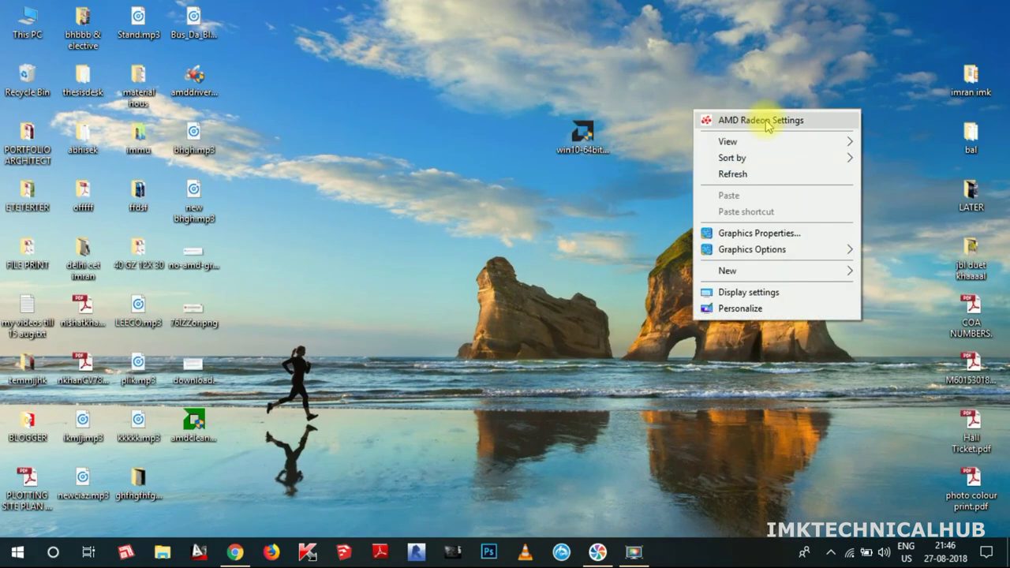
{"action": "left_click", "coordinate": [764, 122]}
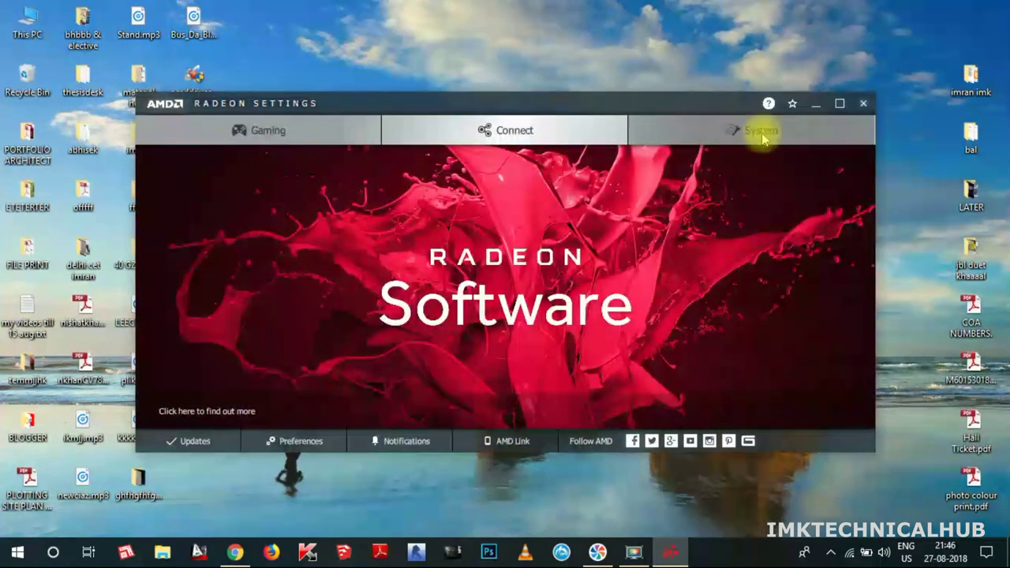
Check for Radeon Software updates, view the Gaming profiles and return to the home page.
{"action": "left_click", "coordinate": [193, 441]}
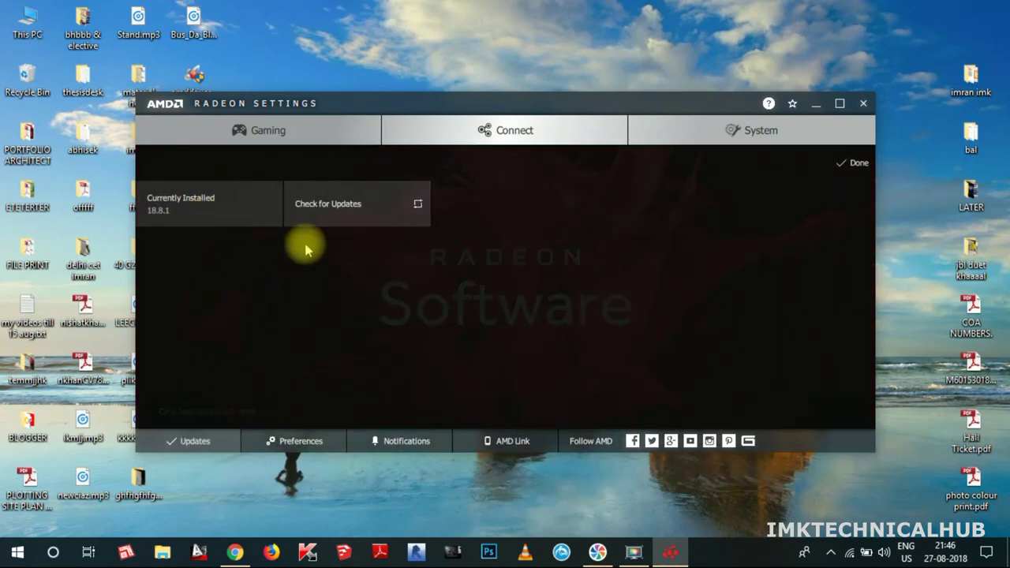
{"action": "left_click", "coordinate": [345, 219]}
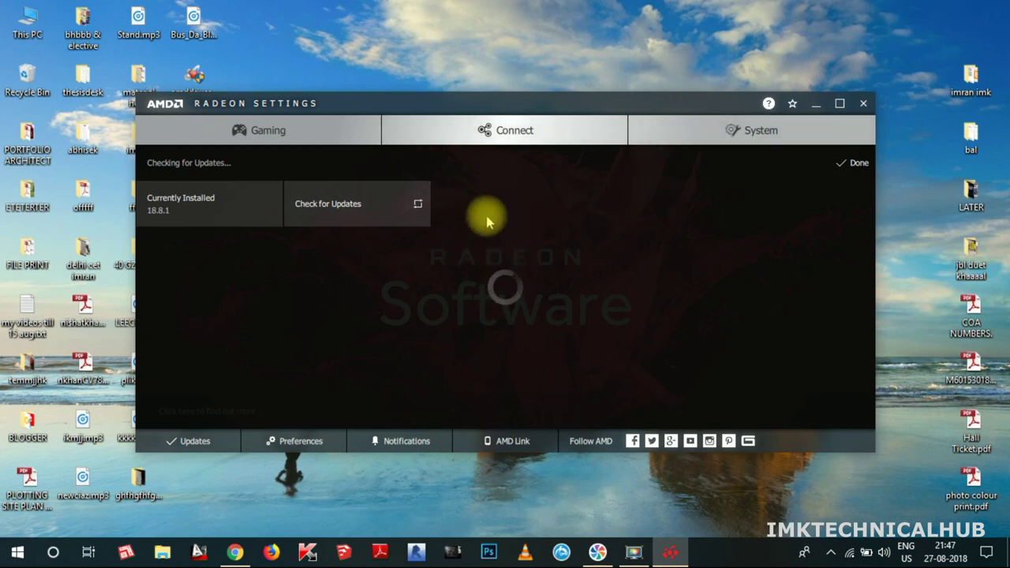
{"action": "left_click", "coordinate": [308, 134]}
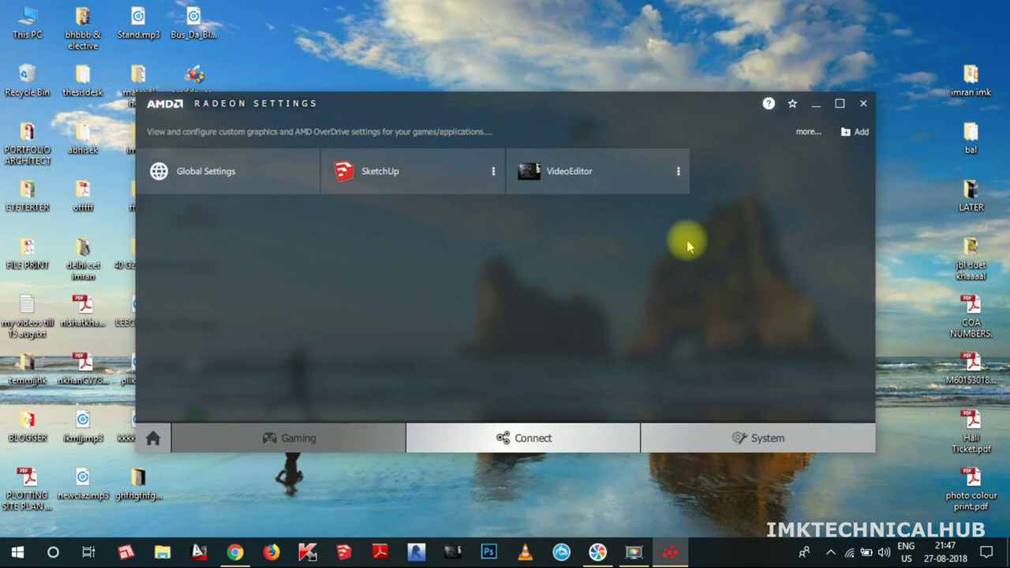
{"action": "left_click", "coordinate": [148, 435]}
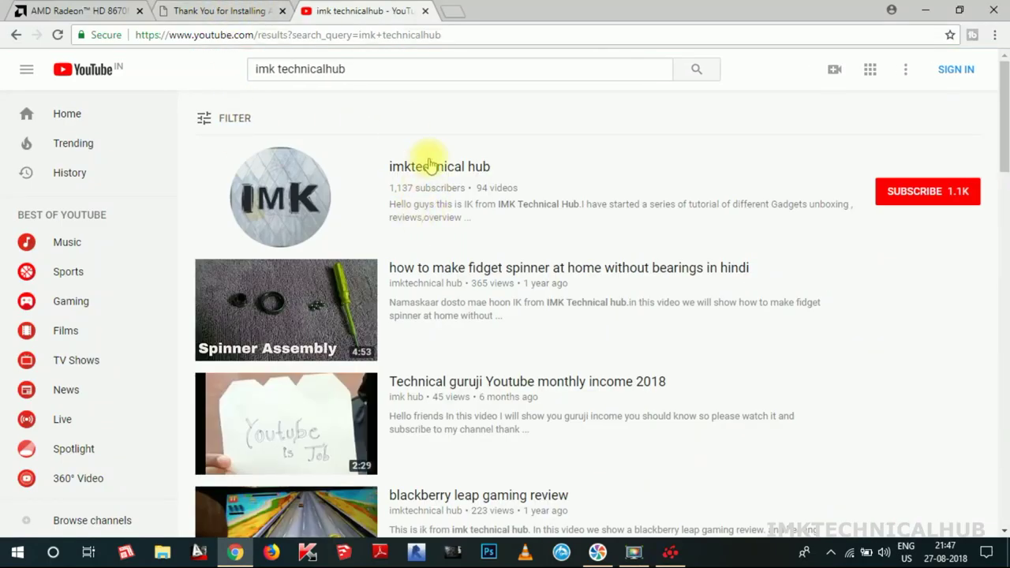
Open the imktechnical hub channel in Chrome and look through its popular videos, recent uploads and playlists.
{"action": "left_click", "coordinate": [430, 165]}
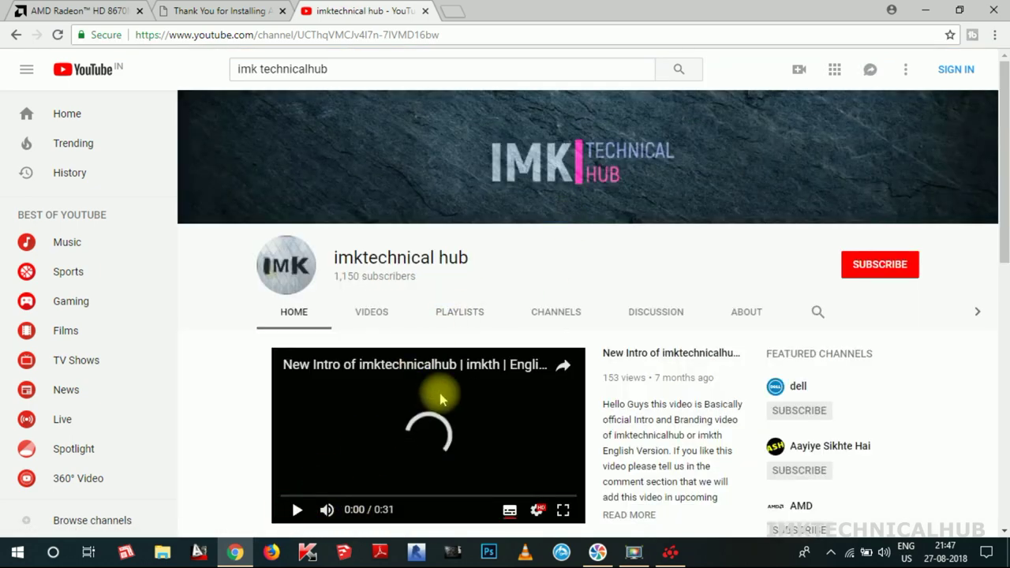
{"action": "scroll", "coordinate": [440, 400], "scroll_direction": "down", "scroll_amount": 5}
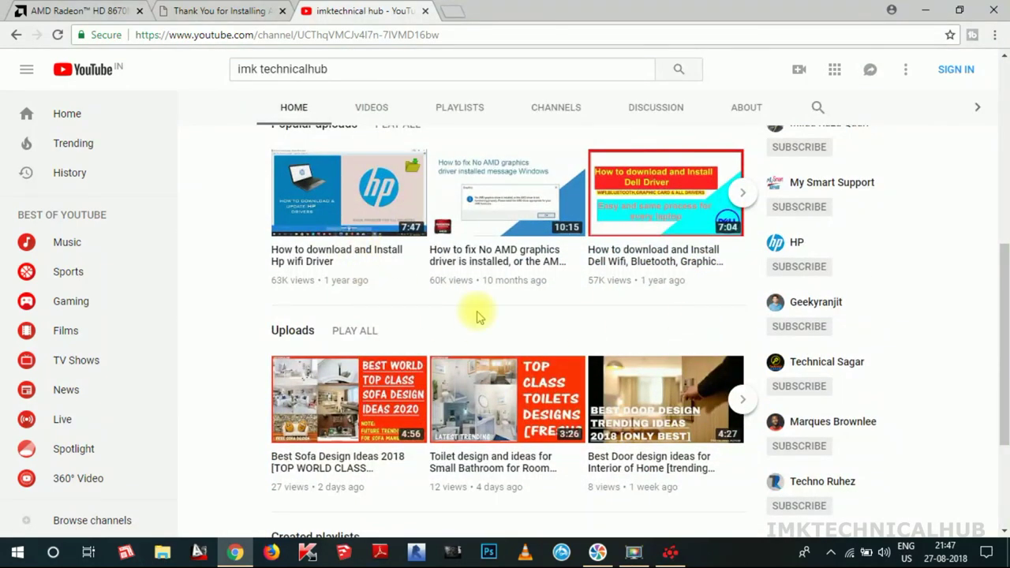
{"action": "scroll", "coordinate": [477, 316], "scroll_direction": "up", "scroll_amount": 2}
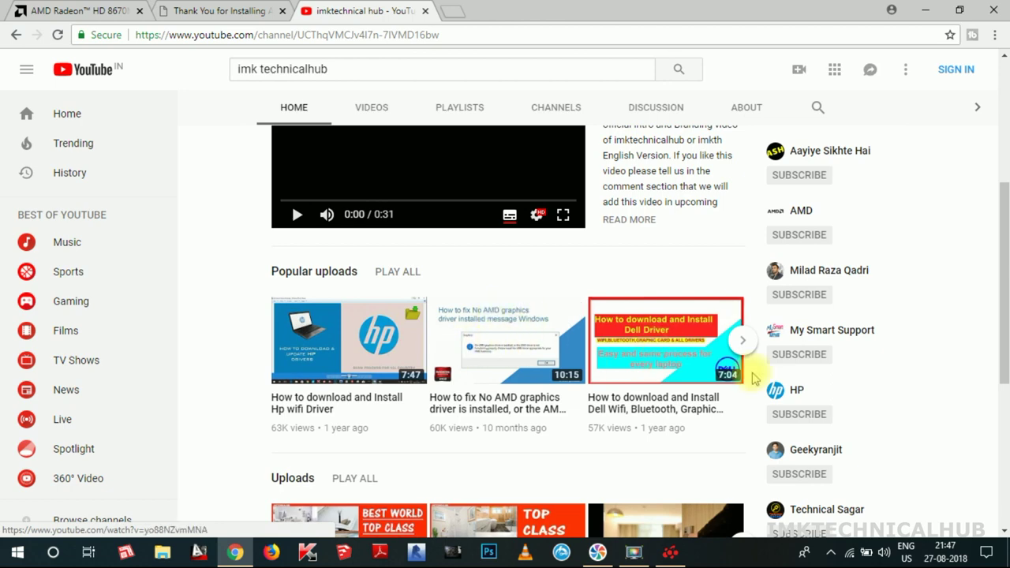
{"action": "scroll", "coordinate": [738, 335], "scroll_direction": "down", "scroll_amount": 4}
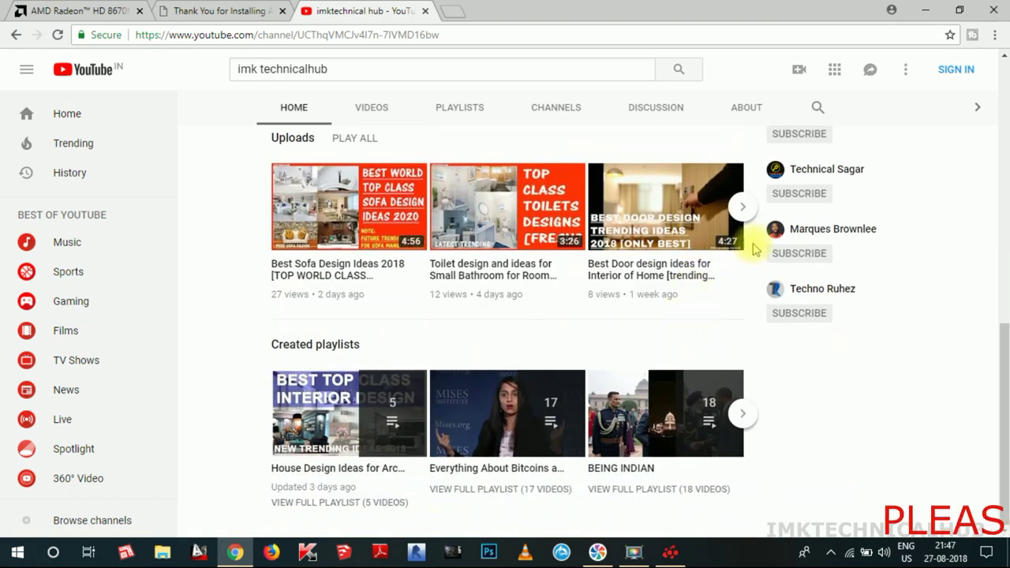
{"action": "left_click", "coordinate": [742, 207]}
{"action": "scroll", "coordinate": [387, 312], "scroll_direction": "up", "scroll_amount": 2}
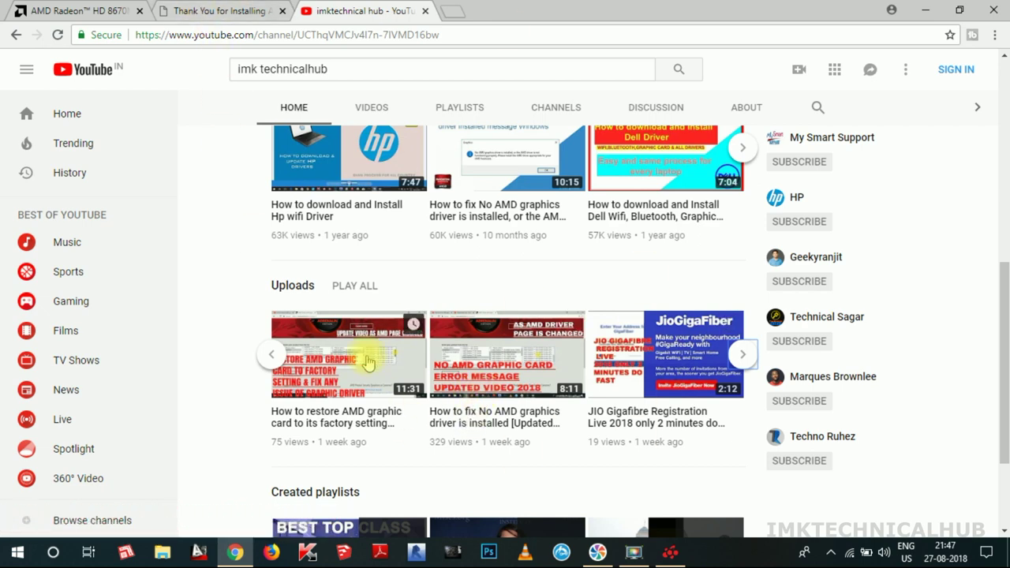
{"action": "scroll", "coordinate": [366, 385], "scroll_direction": "up", "scroll_amount": 10}
{"action": "scroll", "coordinate": [599, 335], "scroll_direction": "down", "scroll_amount": 2}
{"action": "scroll", "coordinate": [638, 322], "scroll_direction": "up", "scroll_amount": 2}
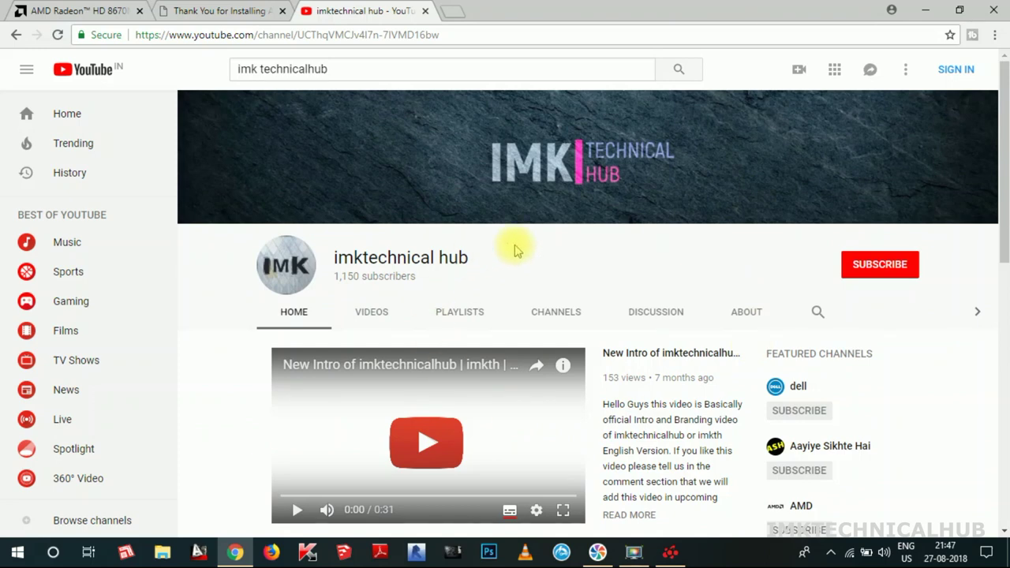
Look over AMD's Thank You for Installing Radeon Software page and its newsletter form.
{"action": "key", "text": "ctrl+shift+Tab"}
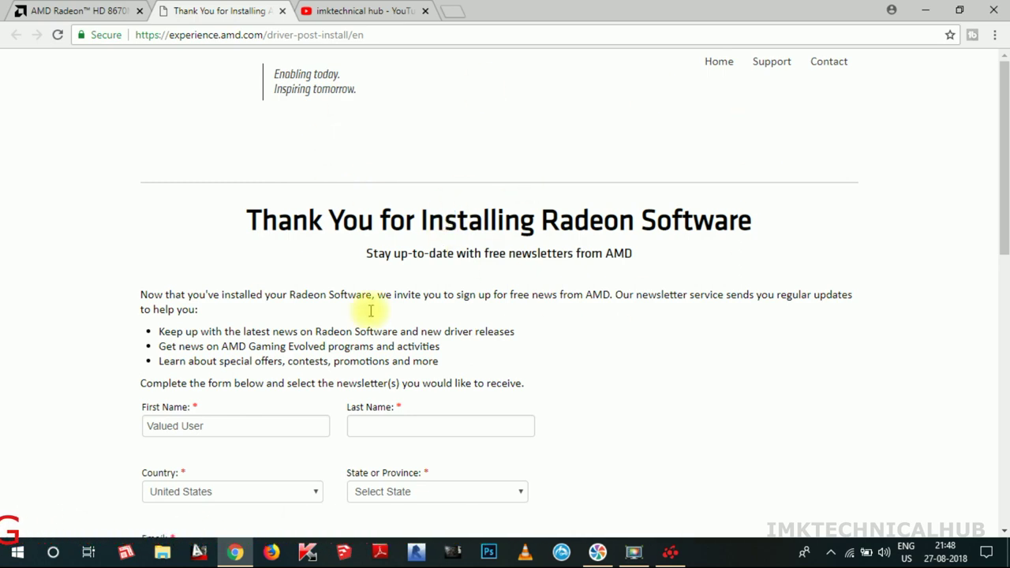
{"action": "scroll", "coordinate": [511, 324], "scroll_direction": "down", "scroll_amount": 2}
{"action": "scroll", "coordinate": [509, 322], "scroll_direction": "up", "scroll_amount": 2}
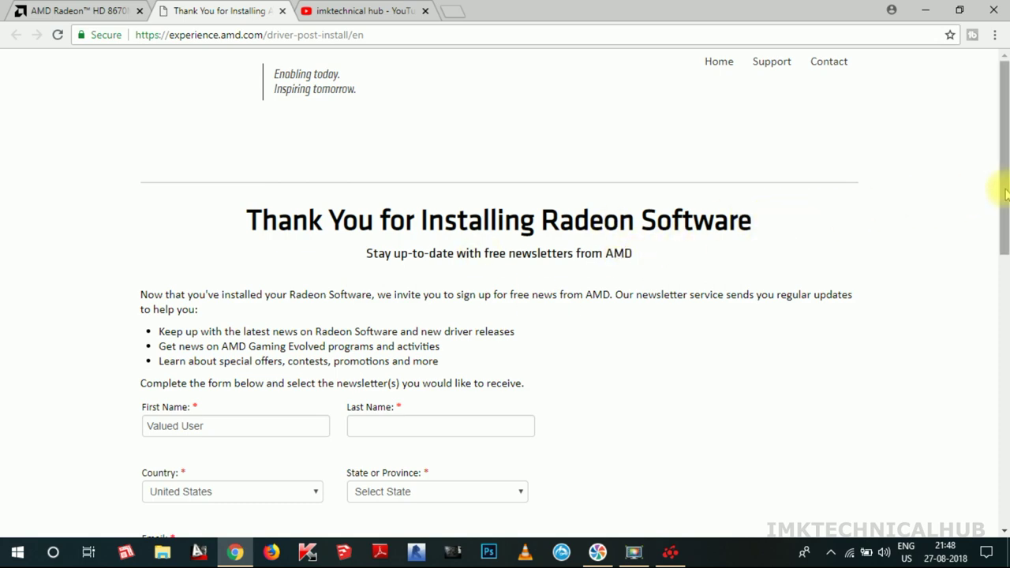
{"action": "scroll", "coordinate": [1001, 193], "scroll_direction": "down", "scroll_amount": 5}
{"action": "scroll", "coordinate": [1000, 193], "scroll_direction": "up", "scroll_amount": 5}
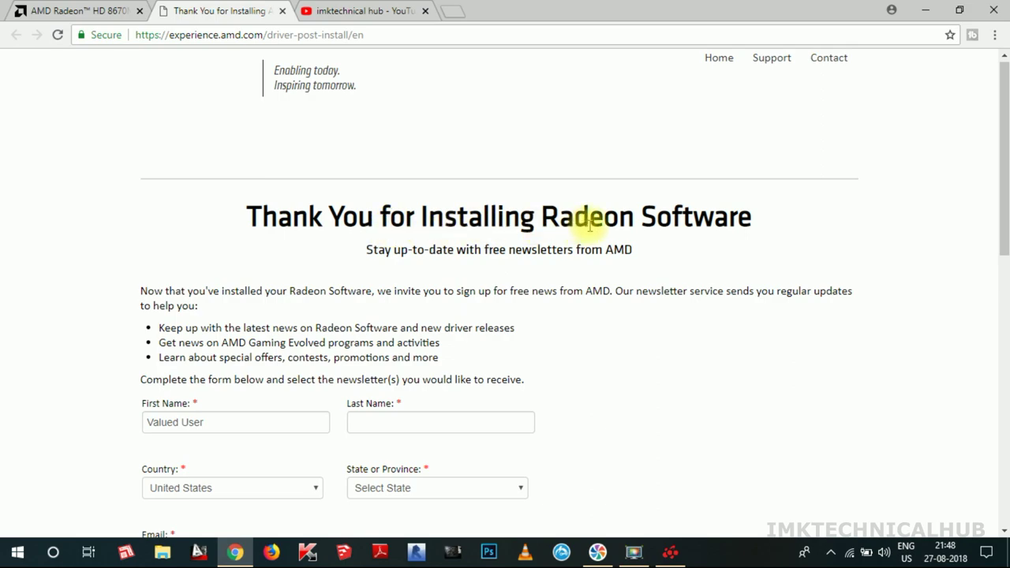
{"action": "scroll", "coordinate": [826, 300], "scroll_direction": "down", "scroll_amount": 10}
{"action": "scroll", "coordinate": [826, 300], "scroll_direction": "up", "scroll_amount": 10}
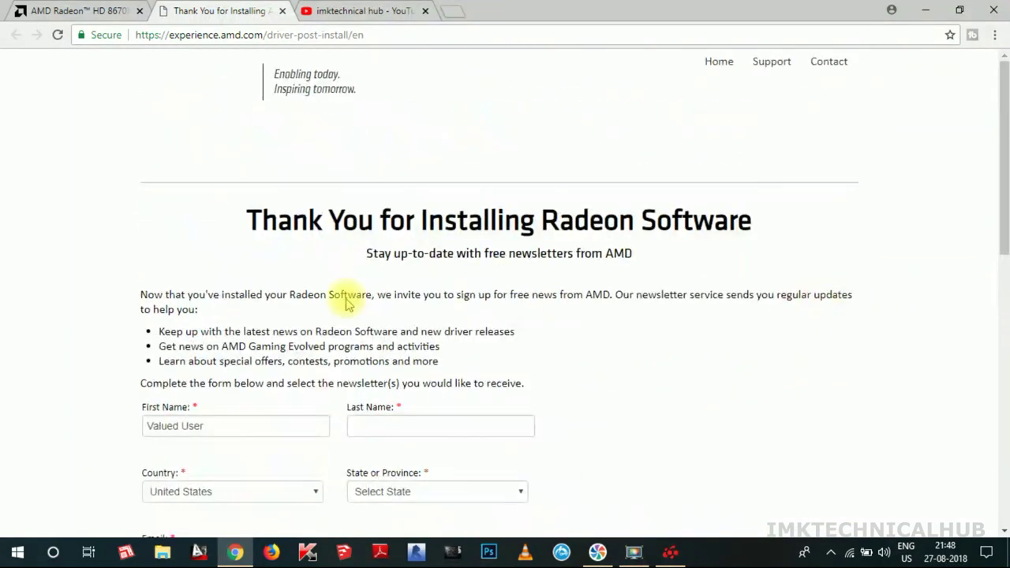
Return to the imktechnical hub channel page and view the AMD graphics driver fix among its popular uploads.
{"action": "left_click", "coordinate": [89, 9]}
{"action": "left_click", "coordinate": [348, 10]}
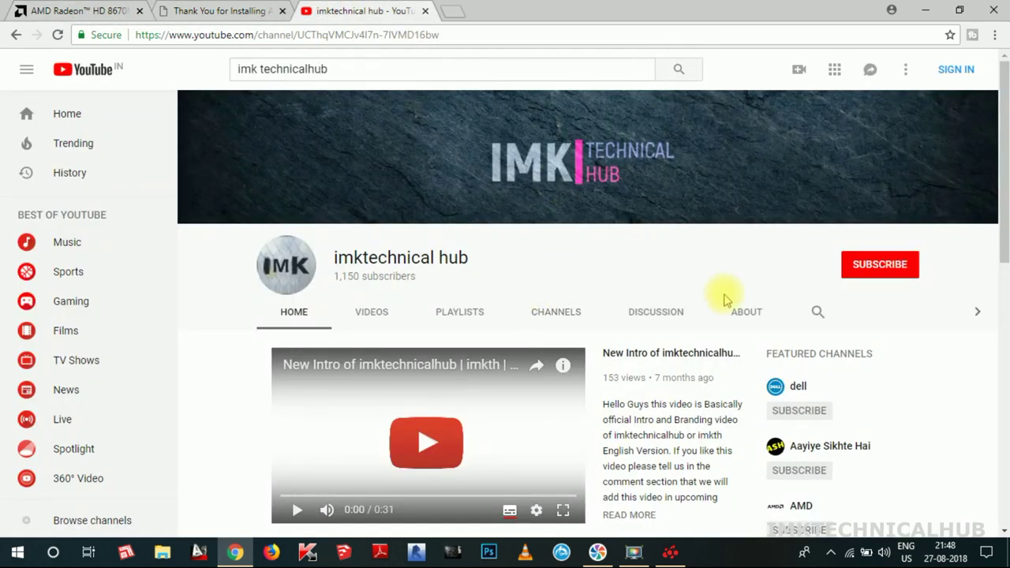
{"action": "scroll", "coordinate": [725, 298], "scroll_direction": "down", "scroll_amount": 4}
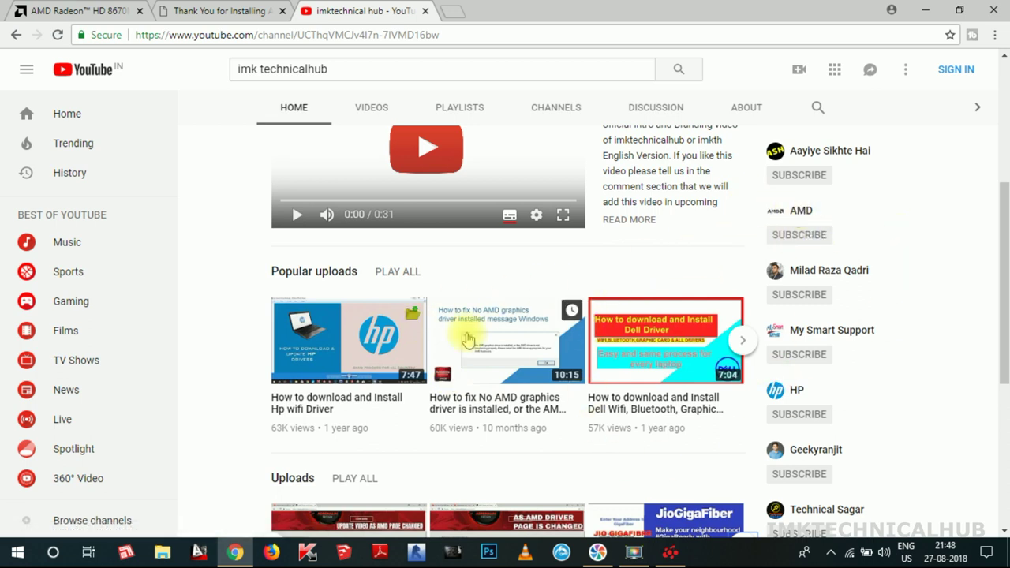
{"action": "scroll", "coordinate": [663, 303], "scroll_direction": "up", "scroll_amount": 3}
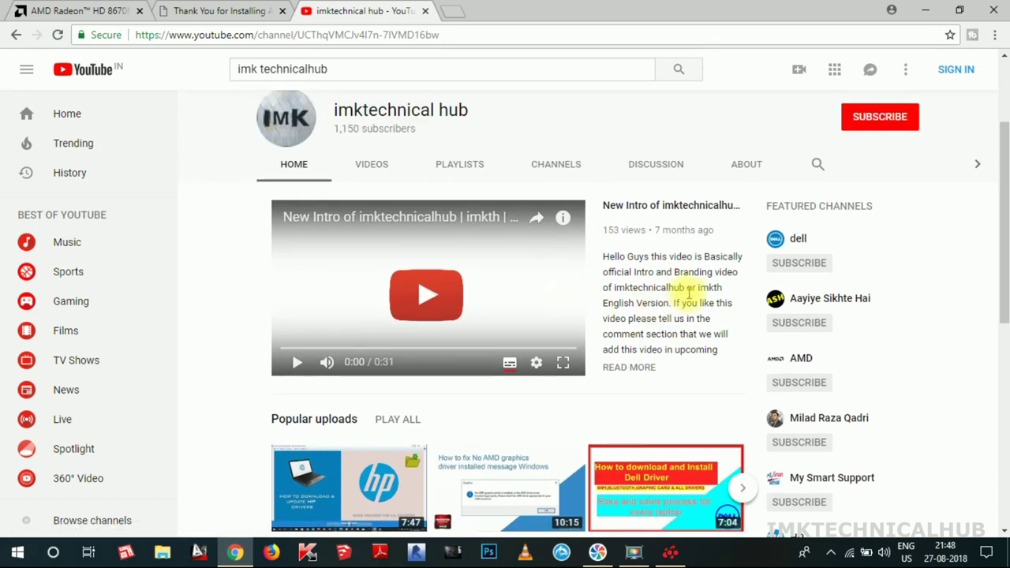
{"action": "scroll", "coordinate": [679, 288], "scroll_direction": "down", "scroll_amount": 3}
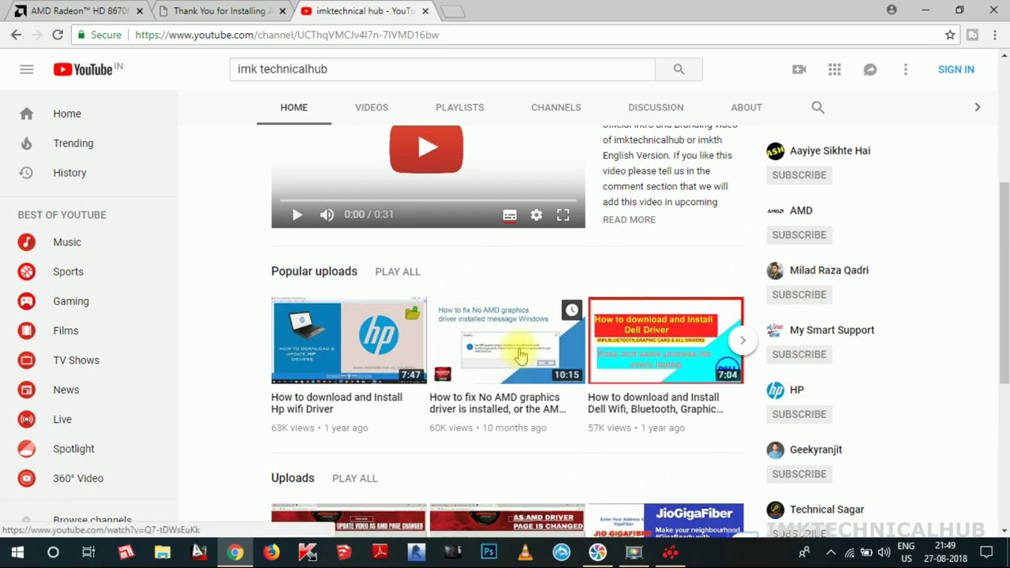
{"action": "scroll", "coordinate": [655, 284], "scroll_direction": "up", "scroll_amount": 1}
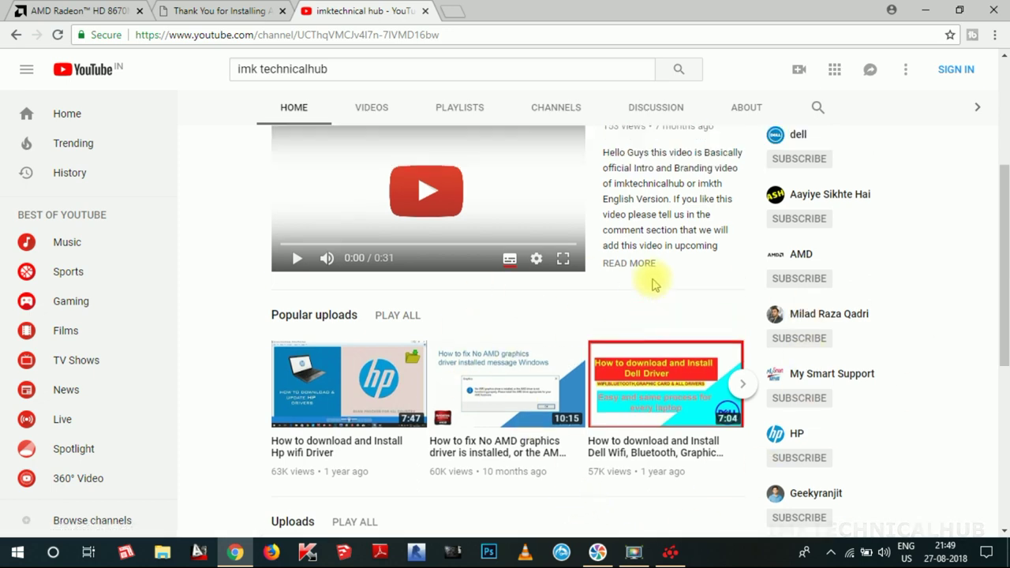